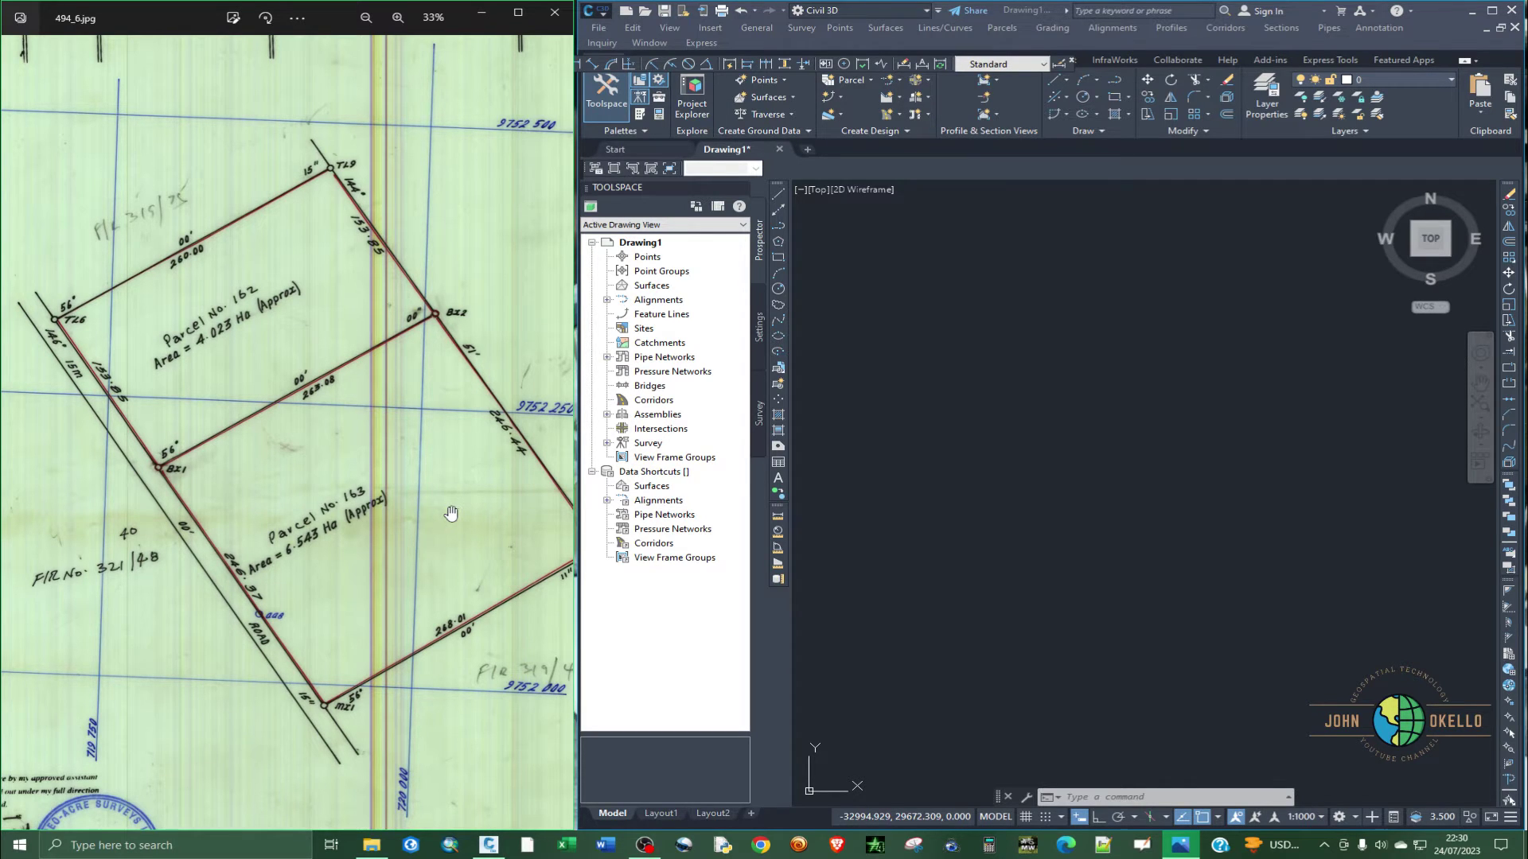
# Set the drawing's length units to Decimal with 0.00 precision.
pyautogui.moveTo(443, 512); pyautogui.dragTo(389, 561)
pyautogui.scroll(-1, 419, 513)
pyautogui.scroll(-1, 394, 529)
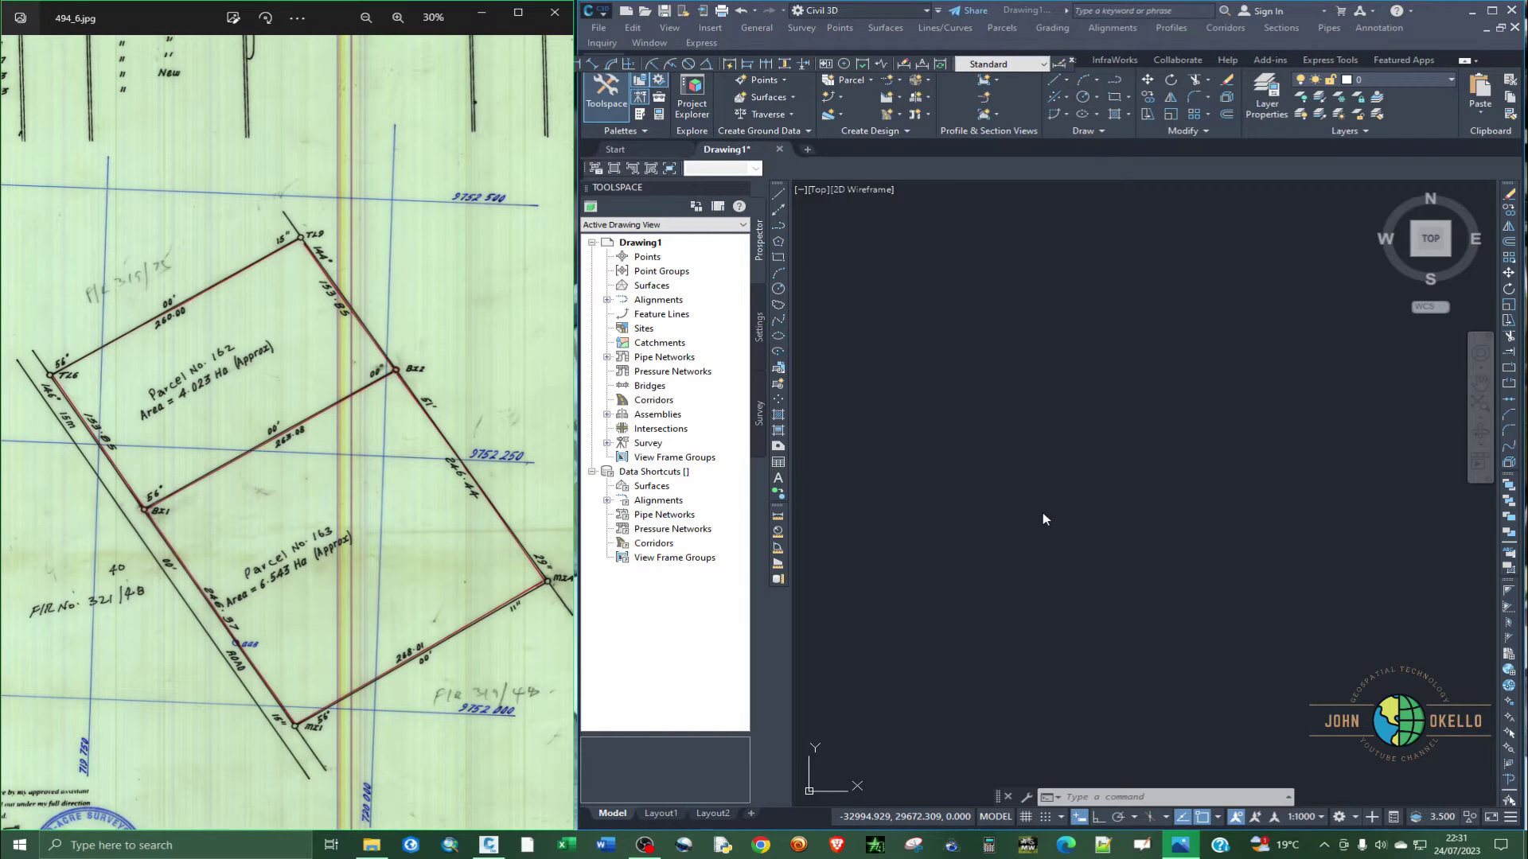
pyautogui.click(992, 385)
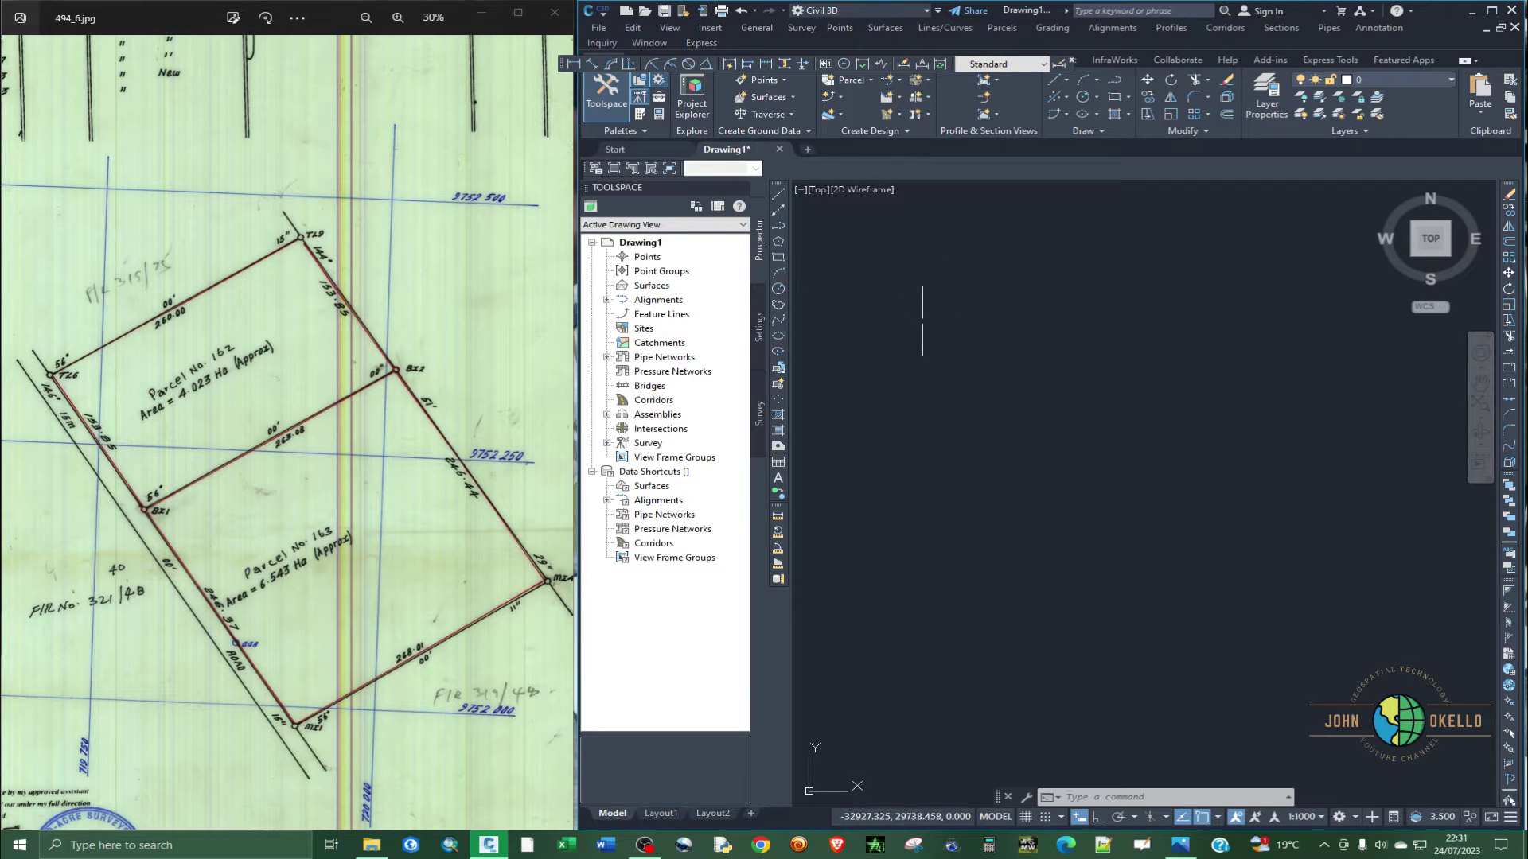
pyautogui.write('uni')
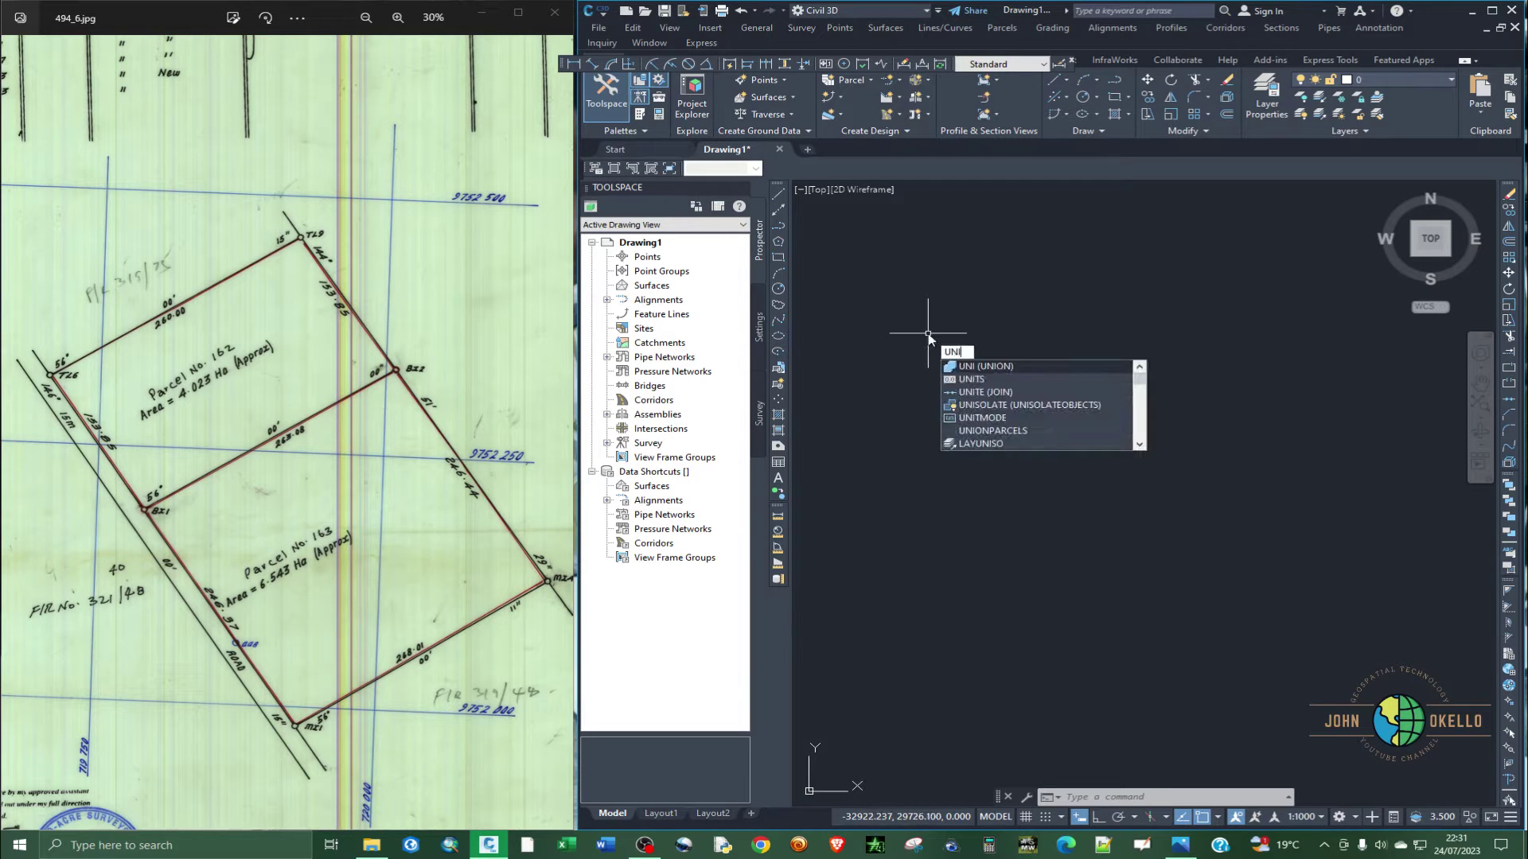
pyautogui.write('ts')
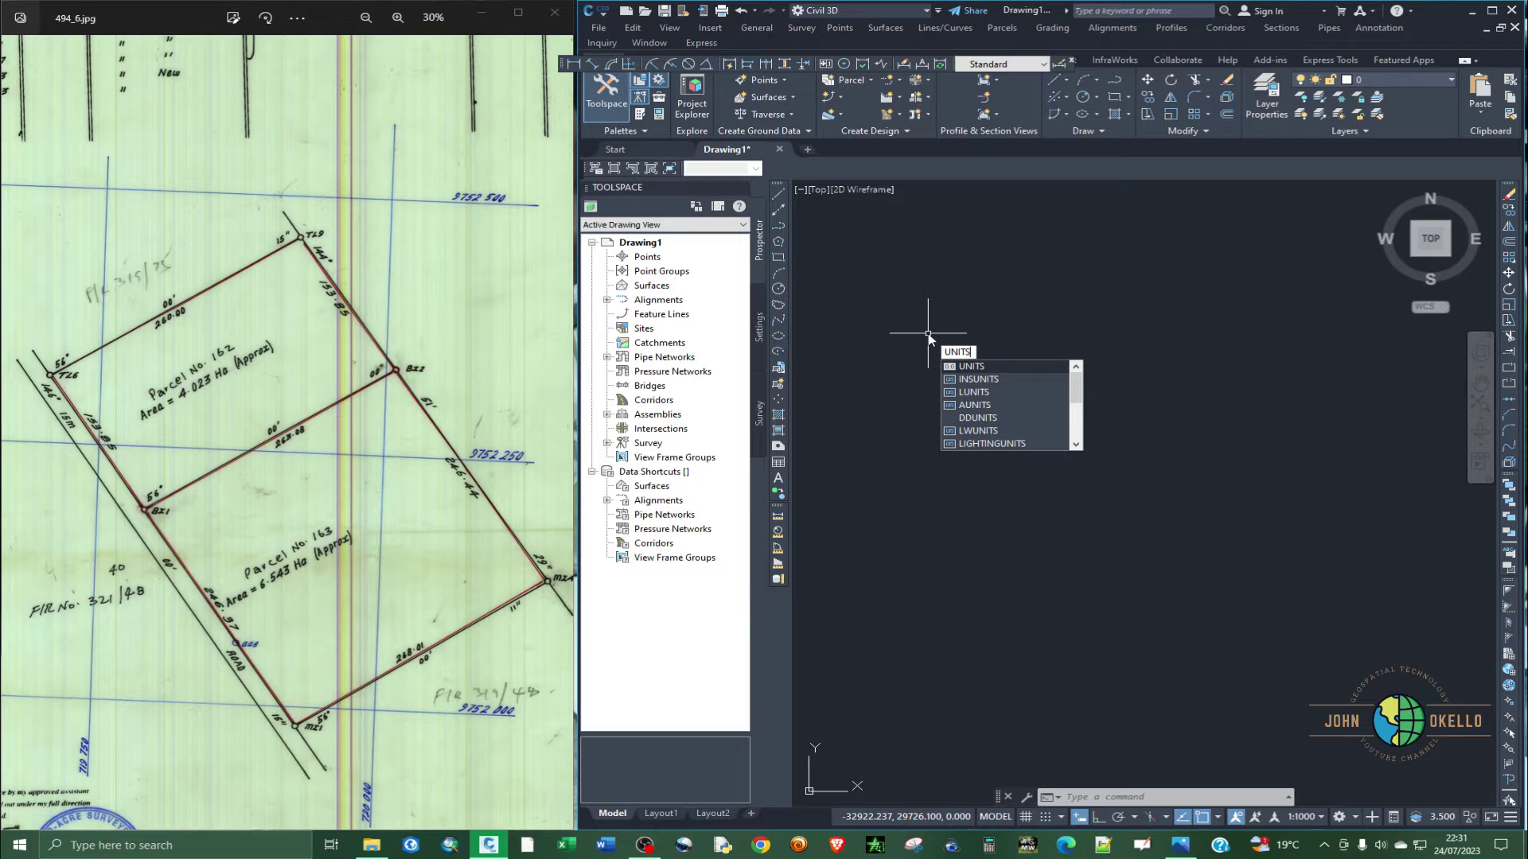
pyautogui.press('Return')
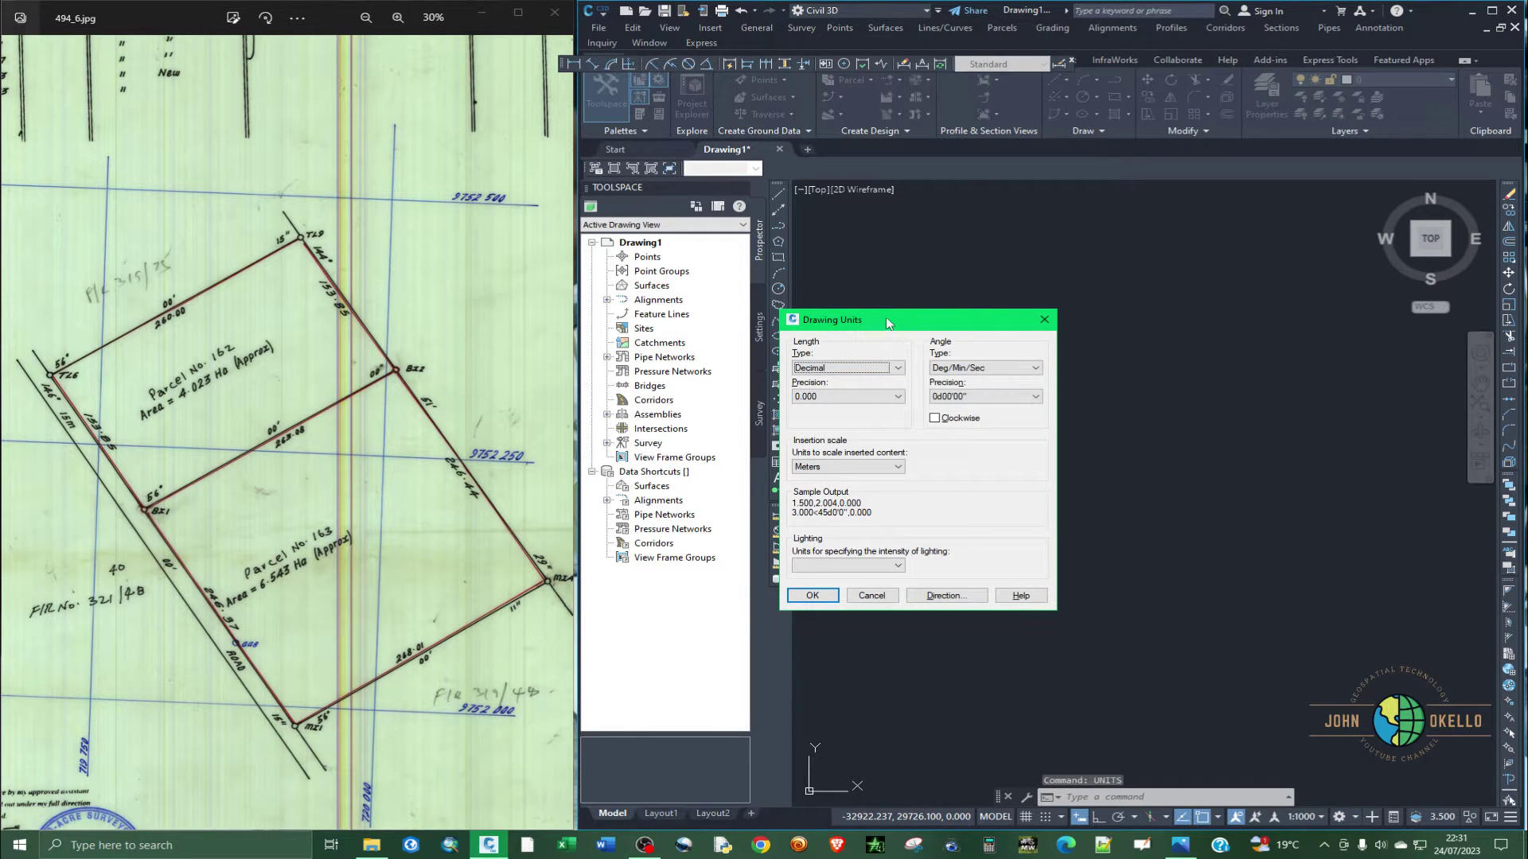
pyautogui.moveTo(886, 317); pyautogui.dragTo(960, 303)
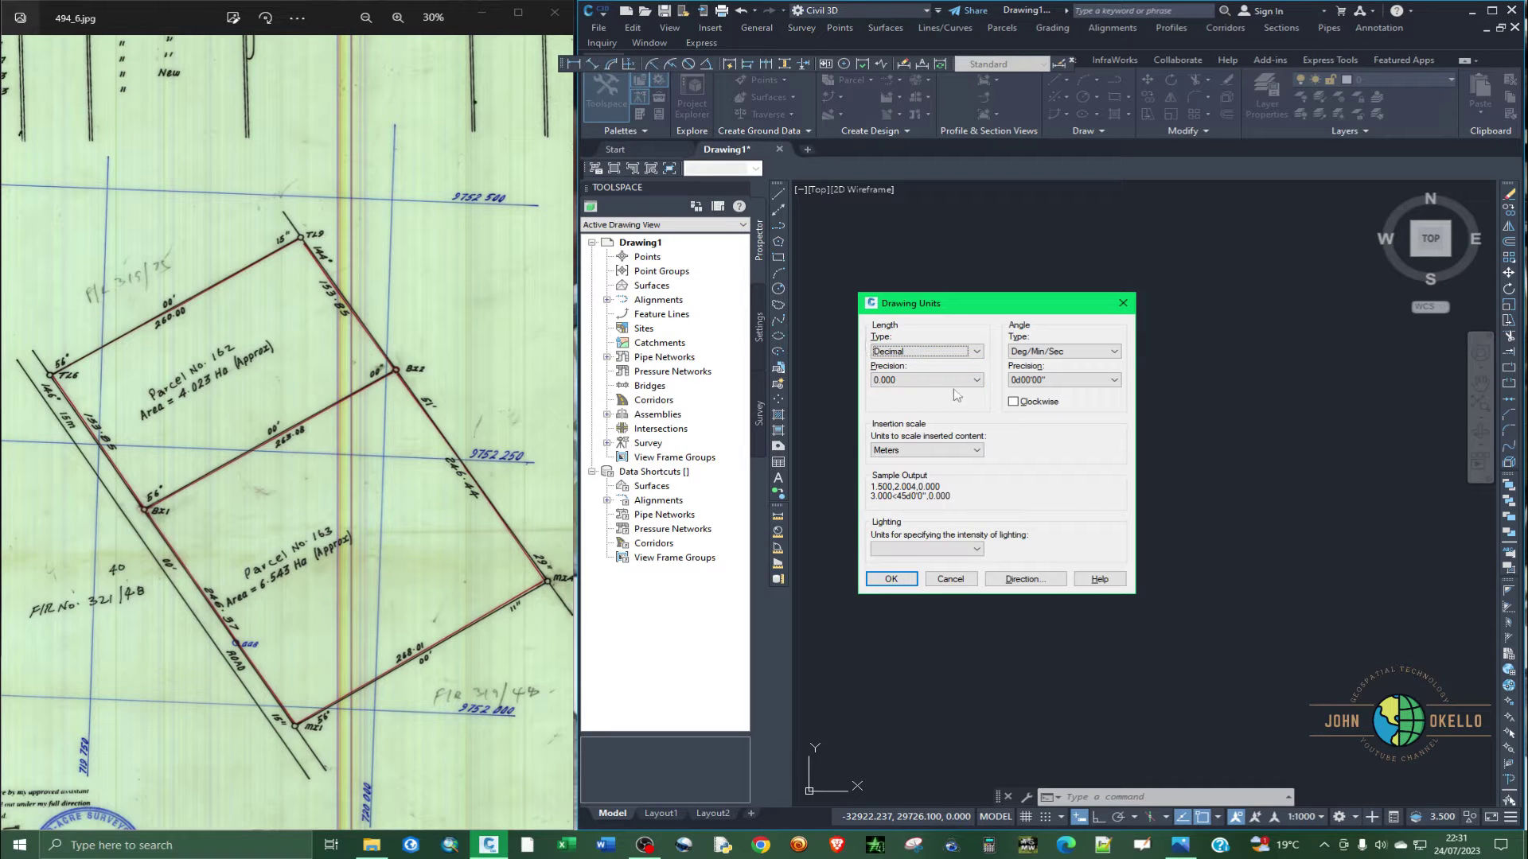
pyautogui.click(976, 352)
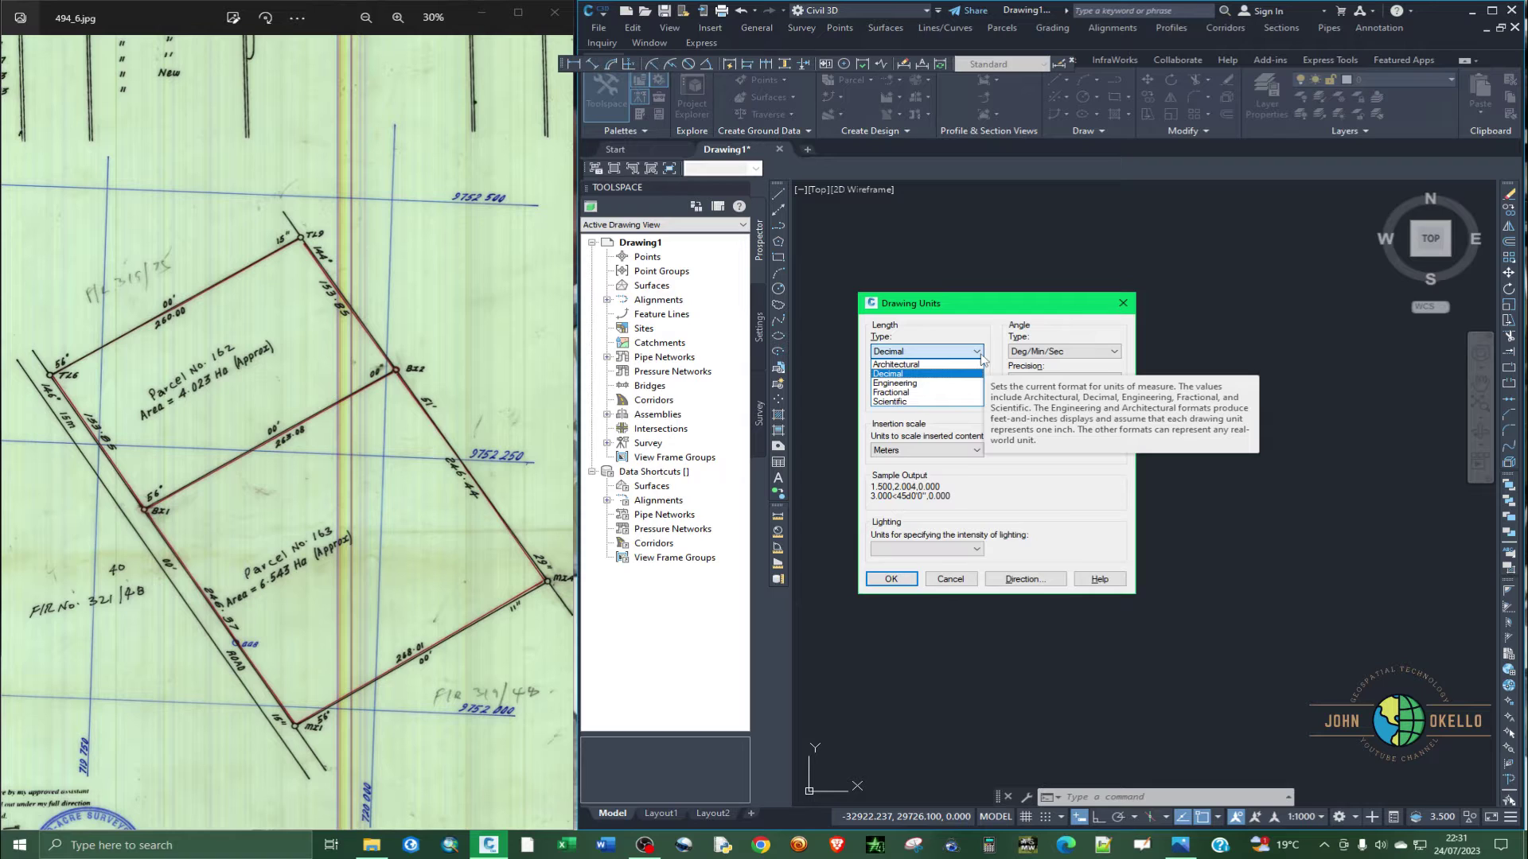
pyautogui.click(981, 356)
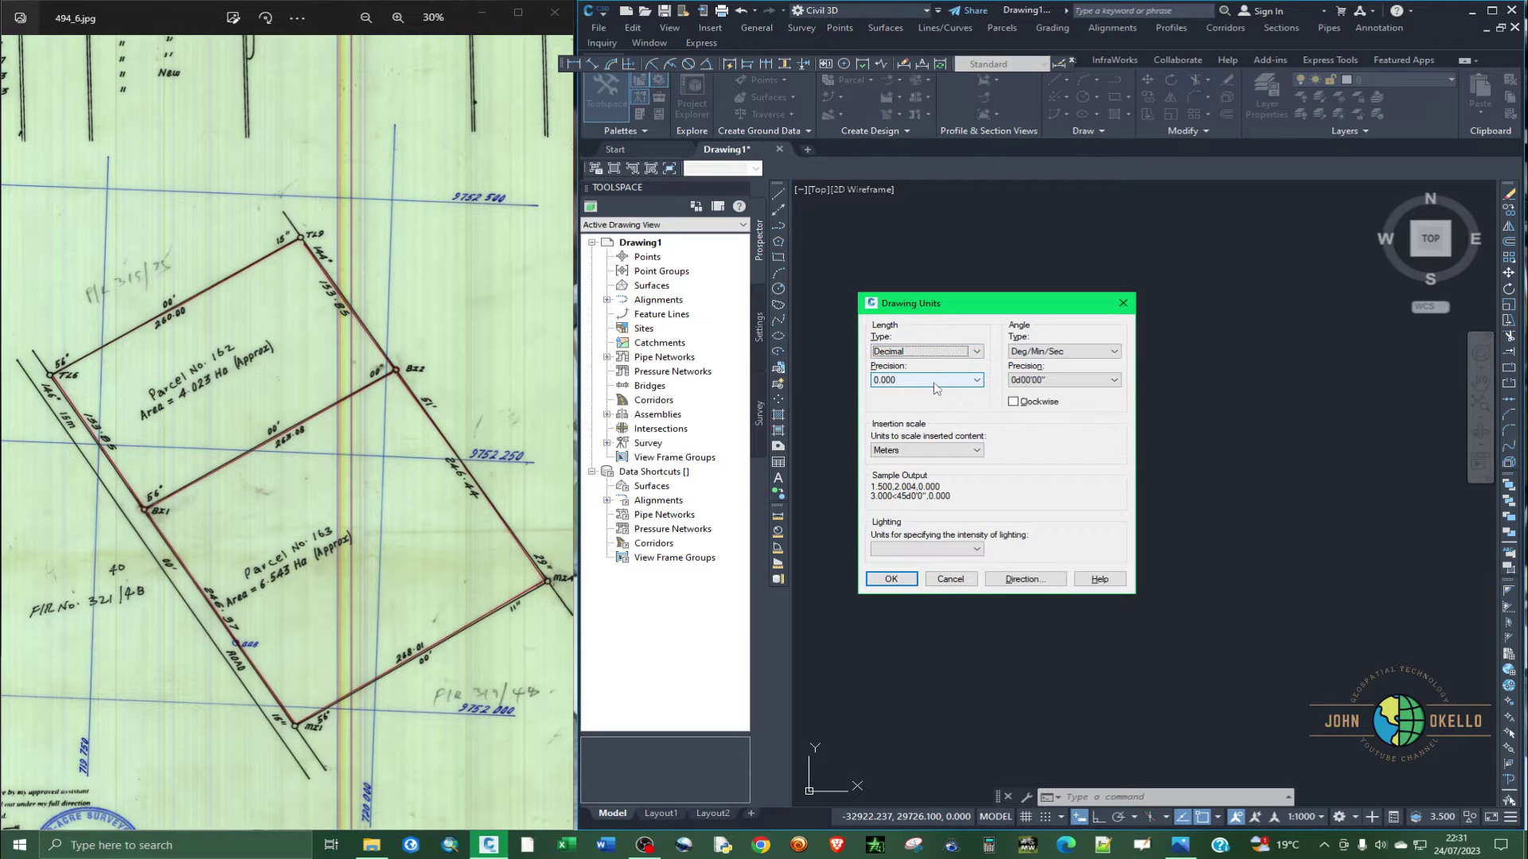
pyautogui.click(979, 381)
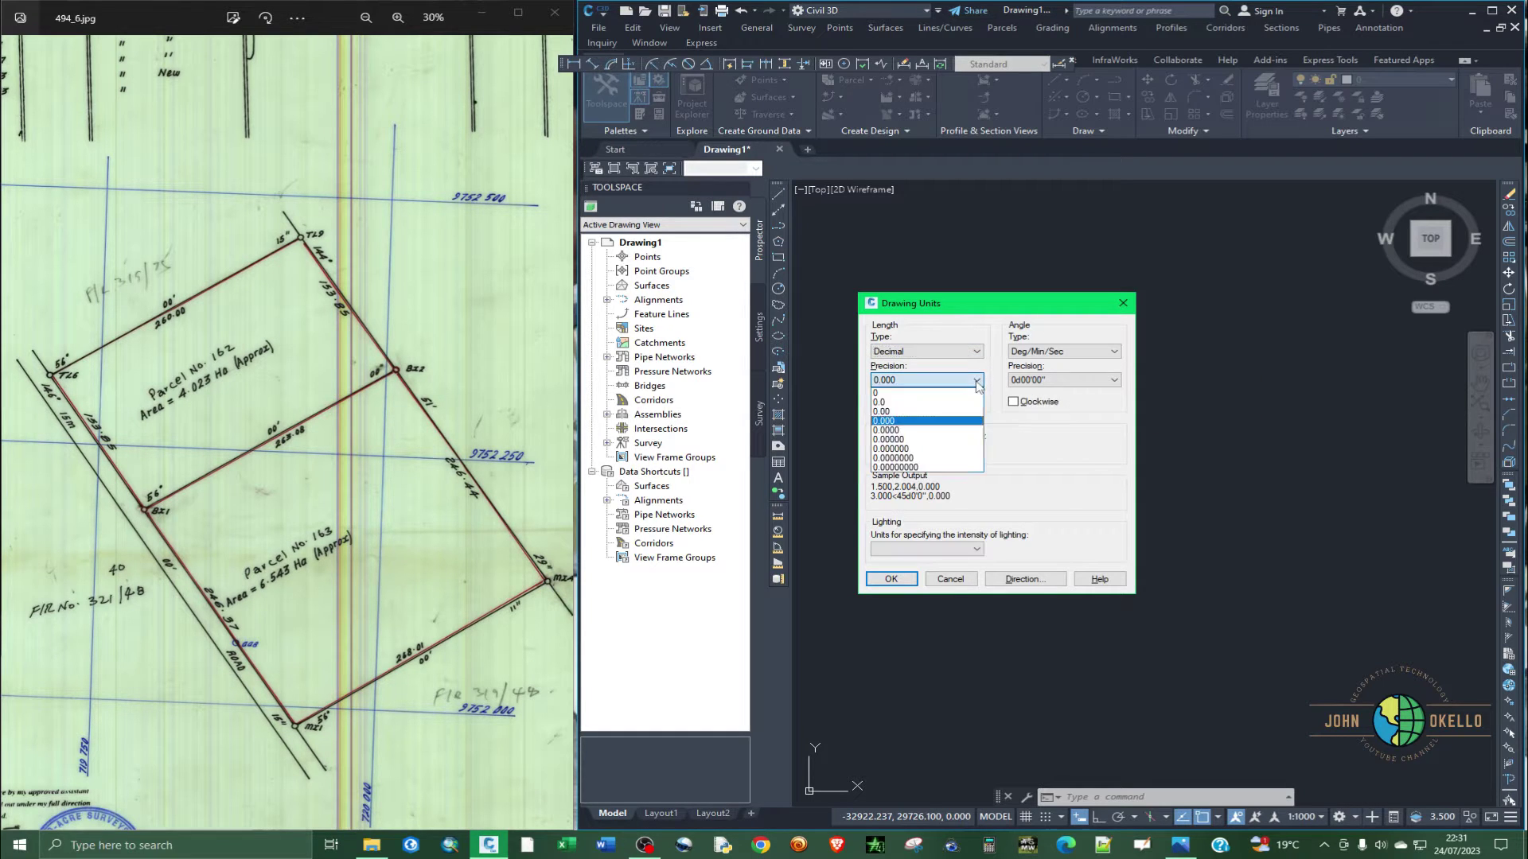
pyautogui.click(934, 413)
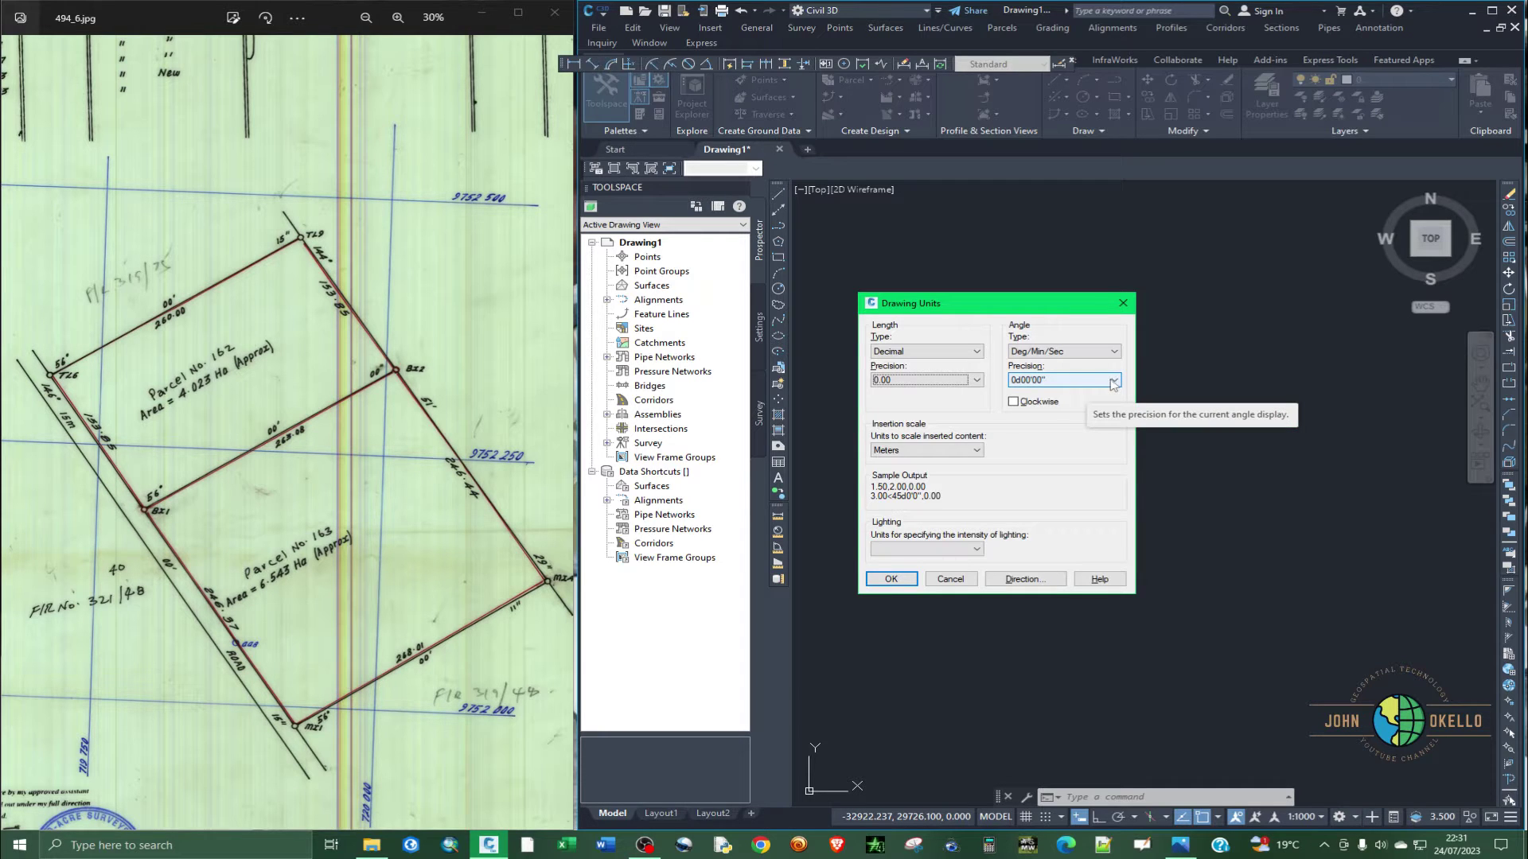
# Keep Deg/Min/Sec angles at 0d00'00" precision, measured clockwise.
pyautogui.click(1113, 351)
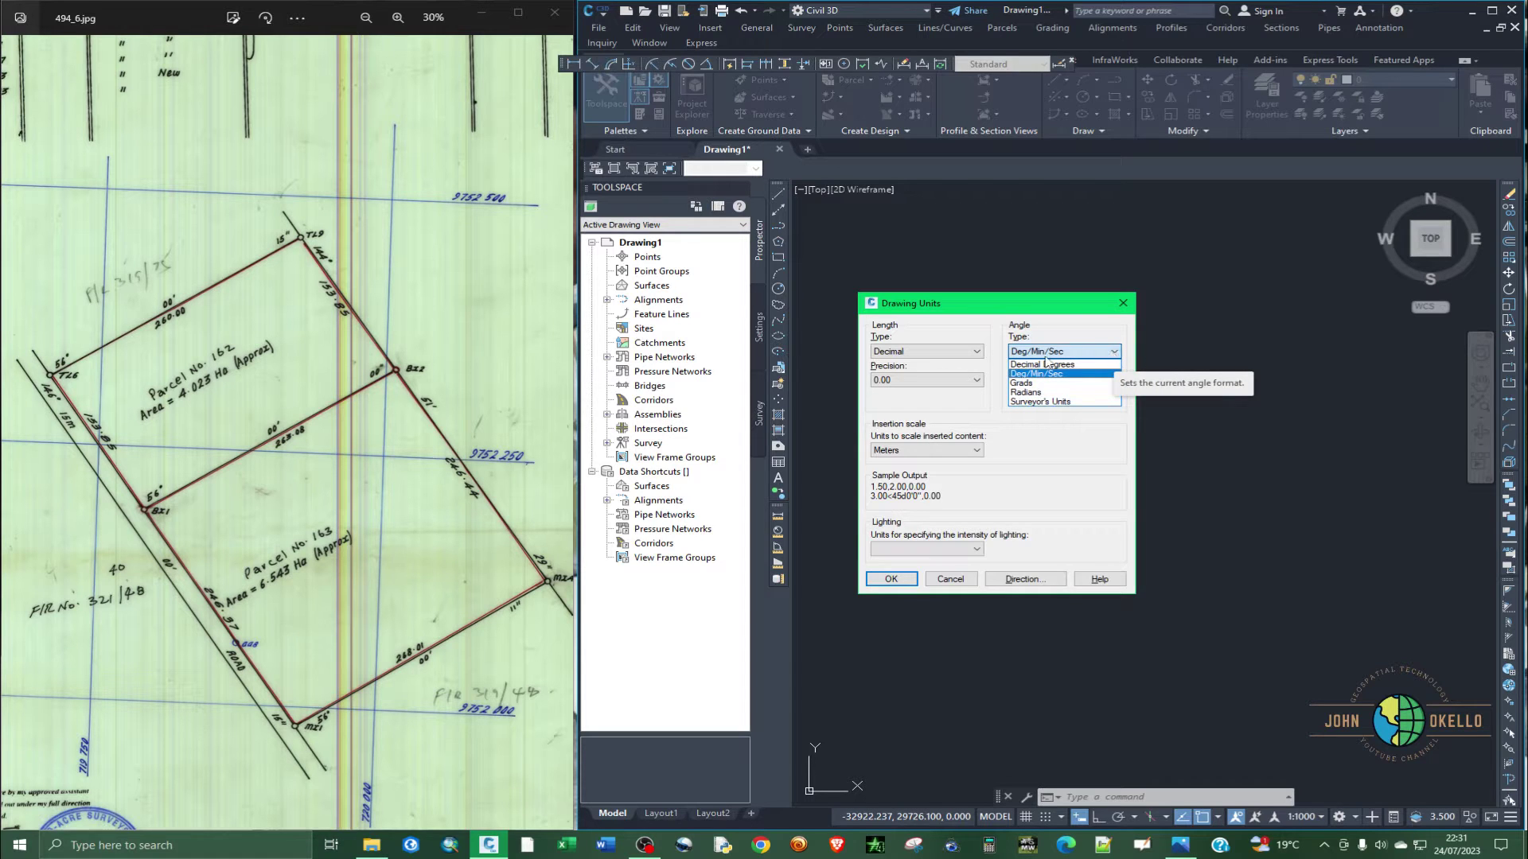
pyautogui.click(1097, 355)
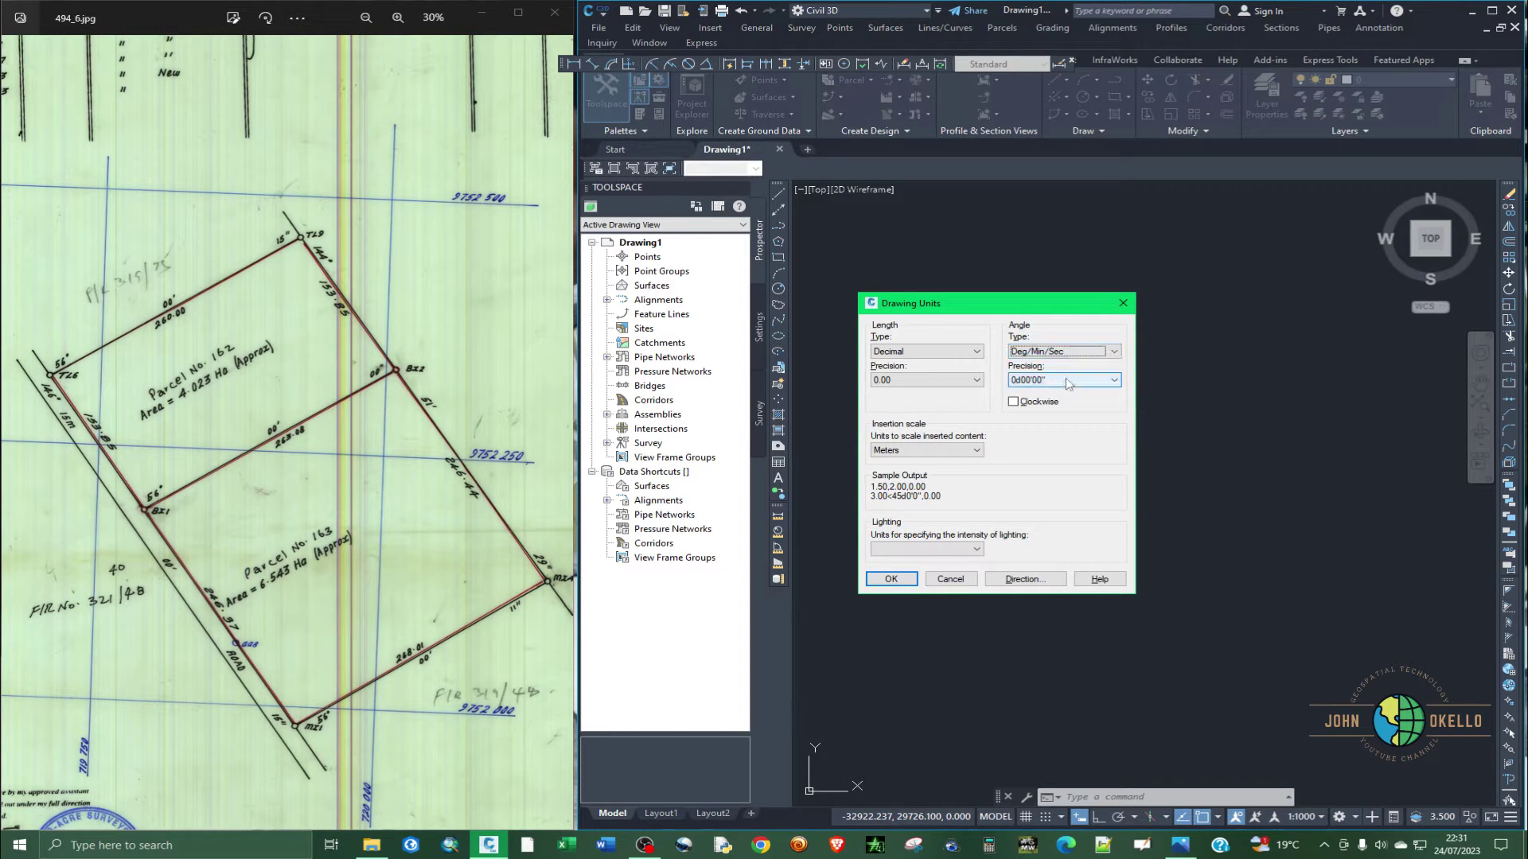
pyautogui.click(1087, 382)
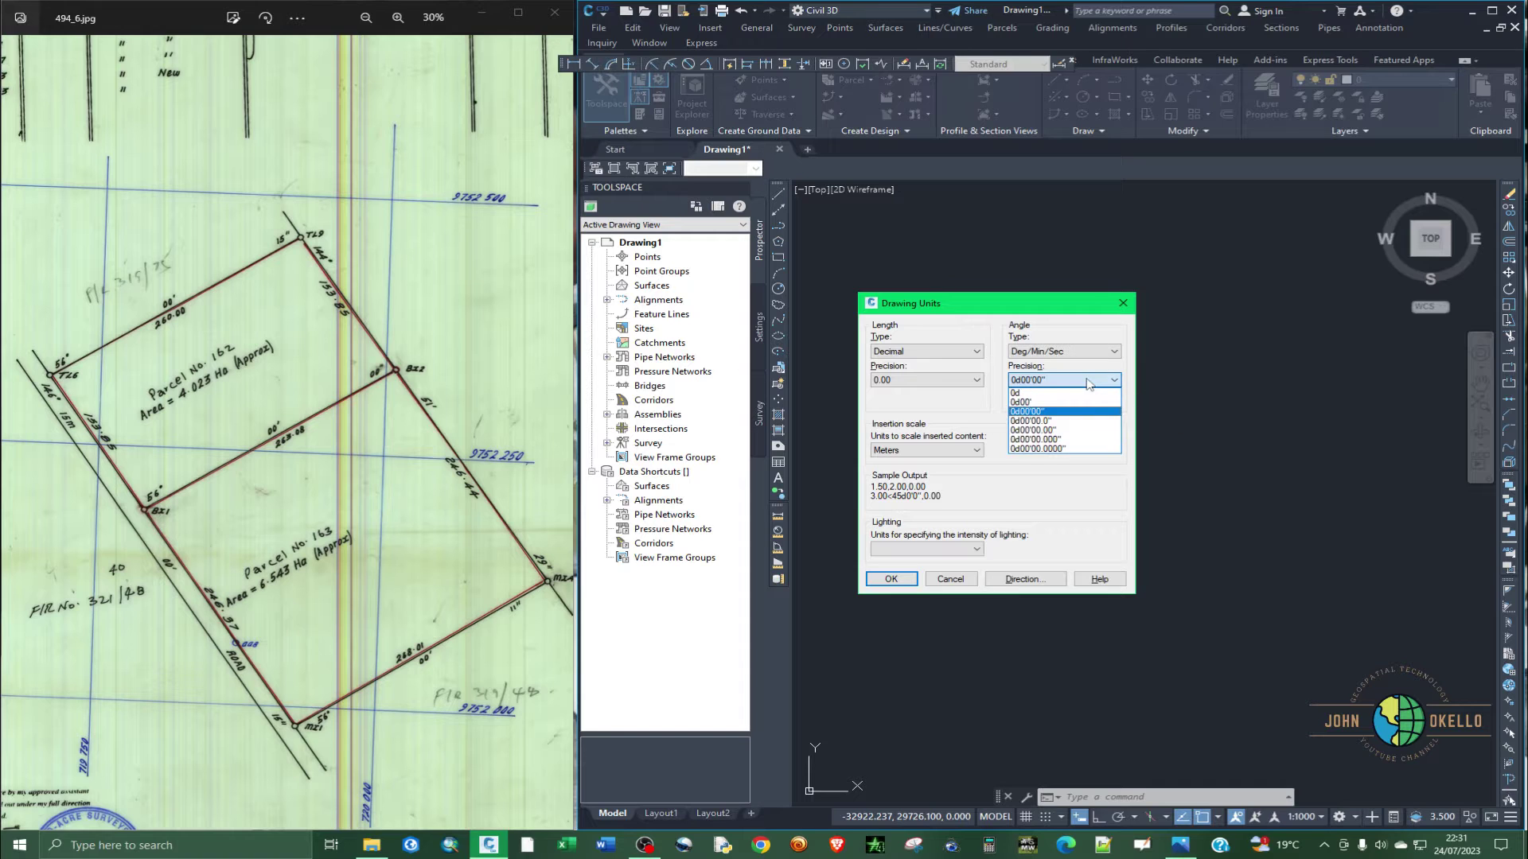
pyautogui.click(1055, 412)
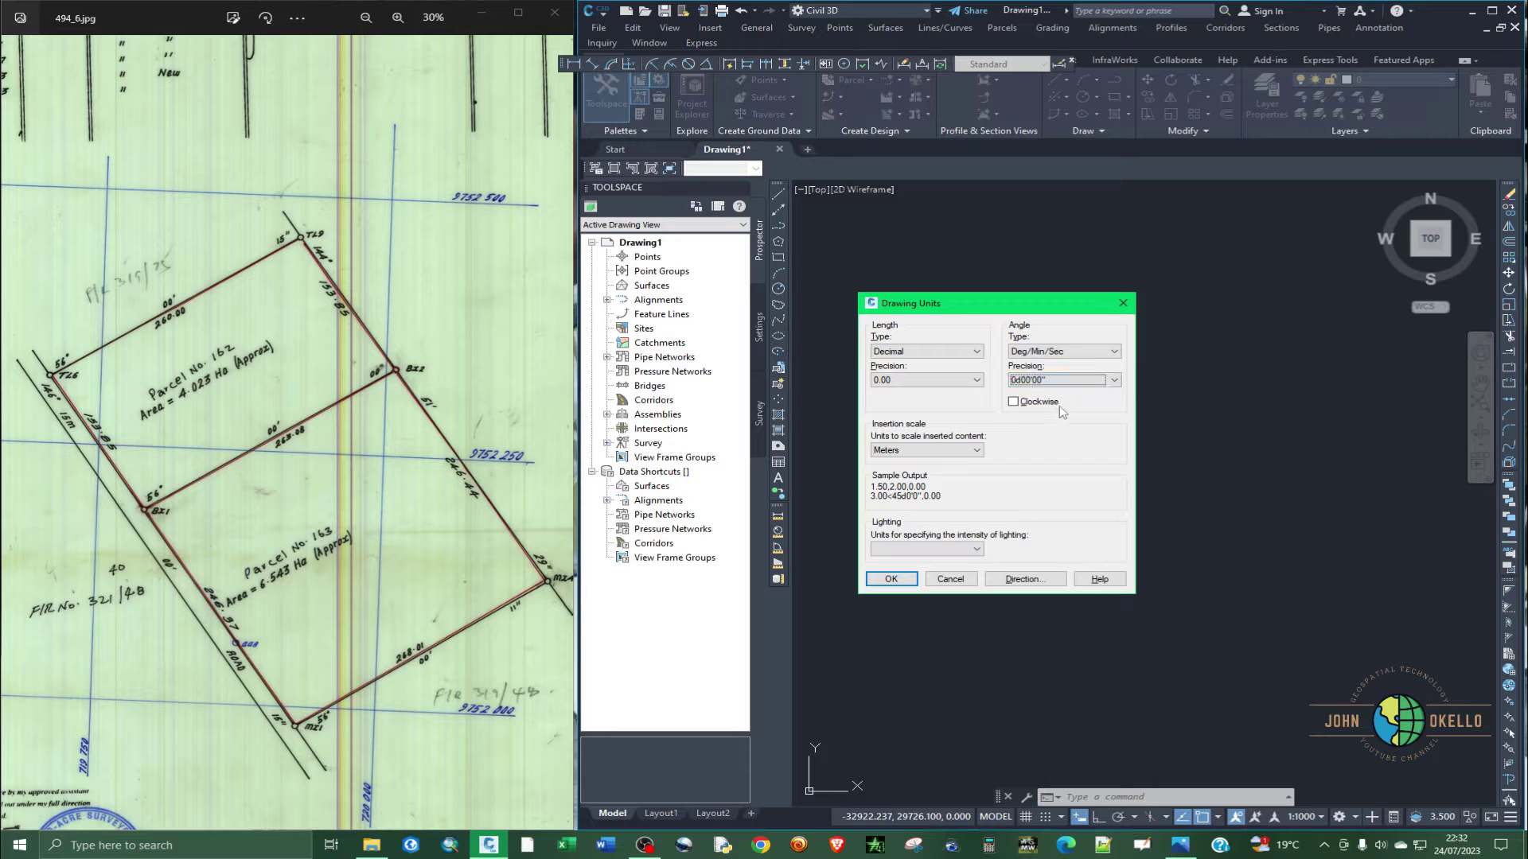
pyautogui.click(1013, 402)
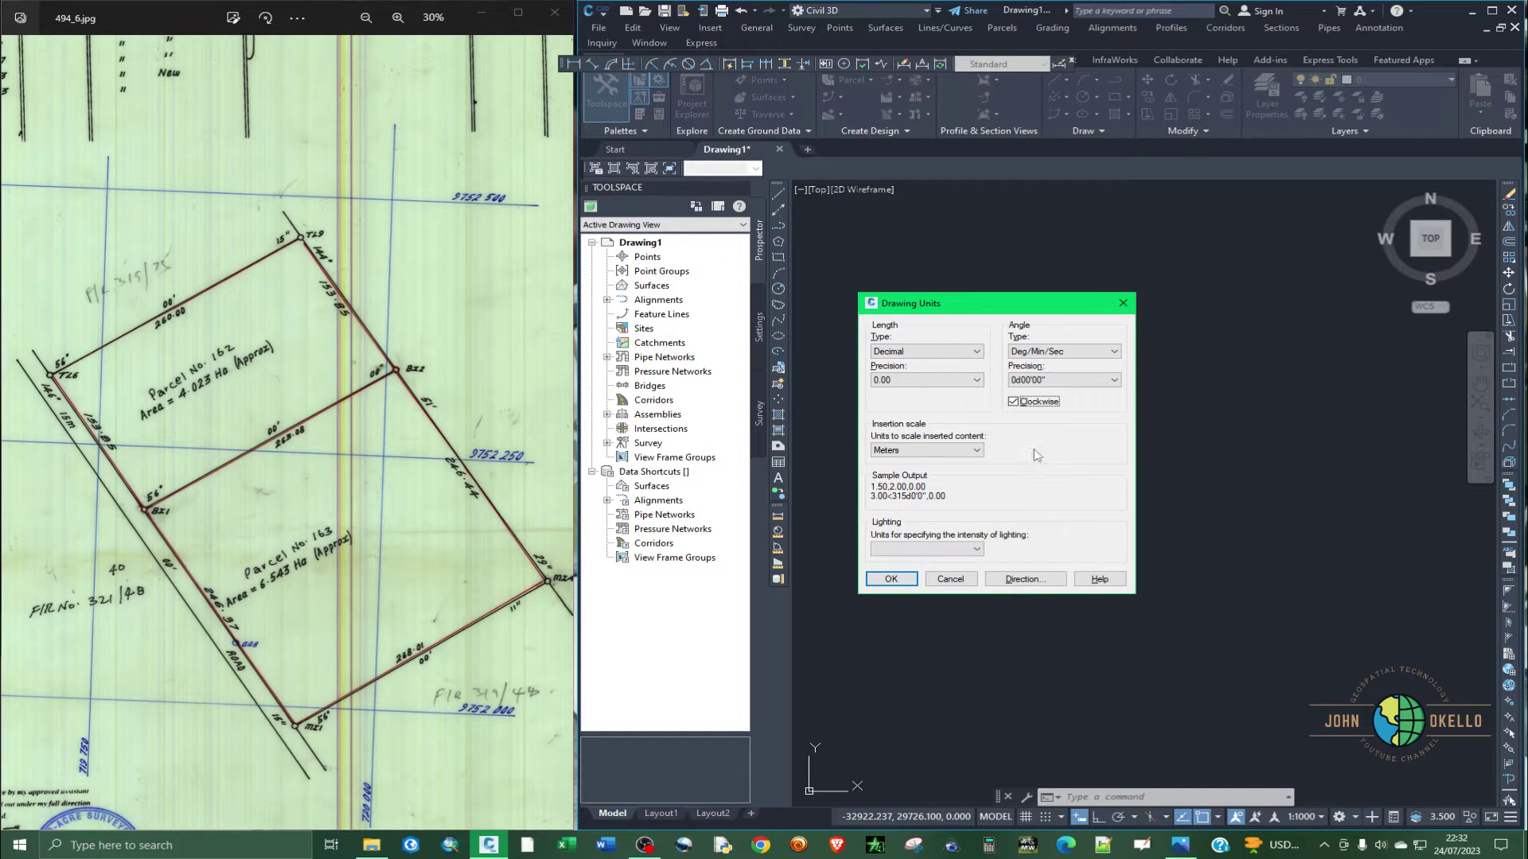
# Make North the base angle direction, keep Meters insertion scale, and apply the units.
pyautogui.click(1025, 581)
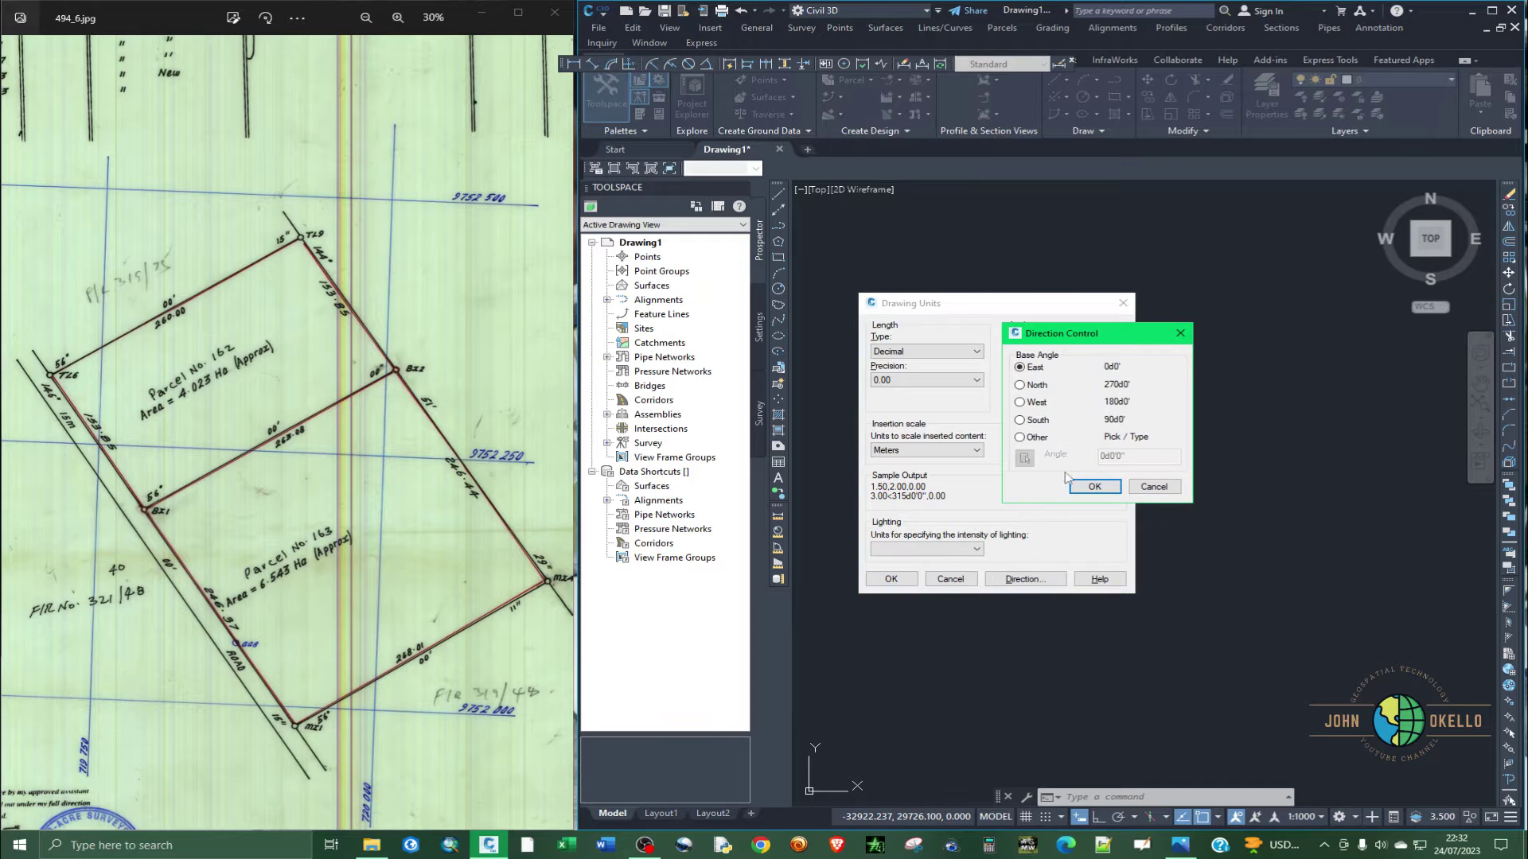
pyautogui.click(1037, 389)
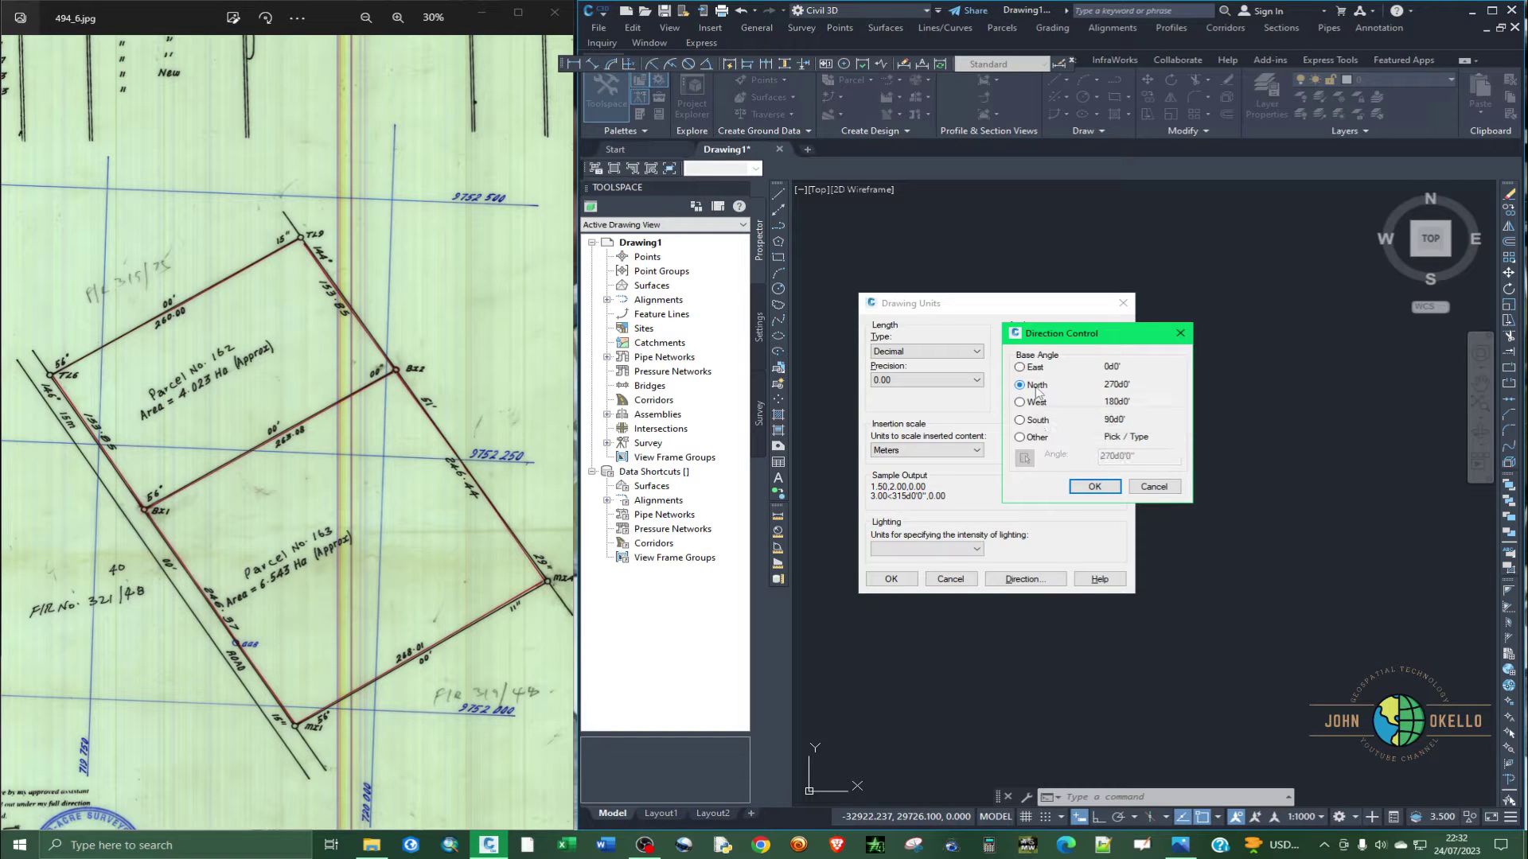
pyautogui.click(1093, 487)
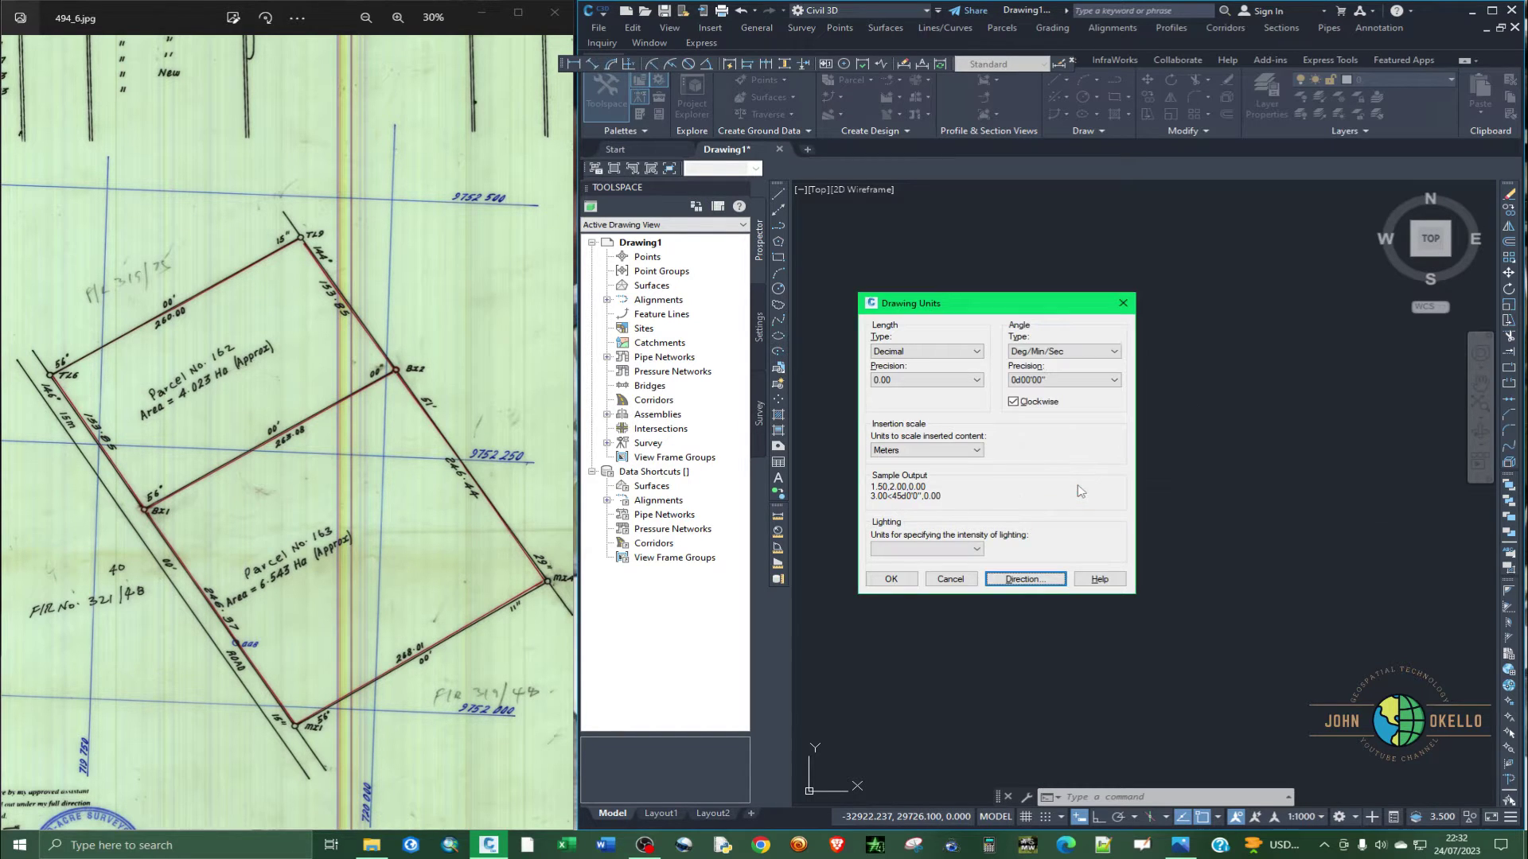
pyautogui.click(954, 452)
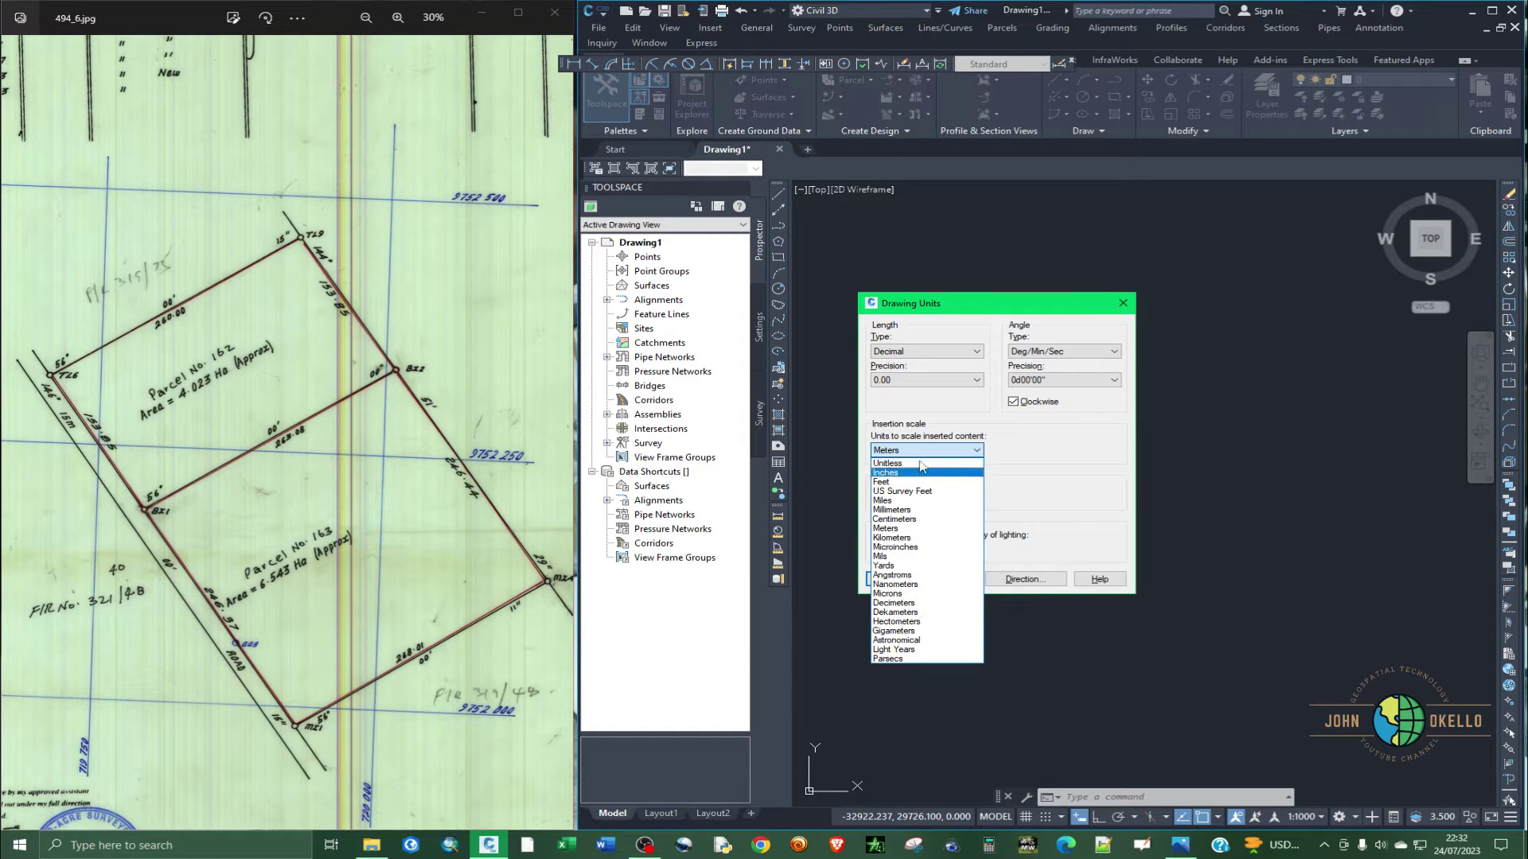
pyautogui.click(942, 451)
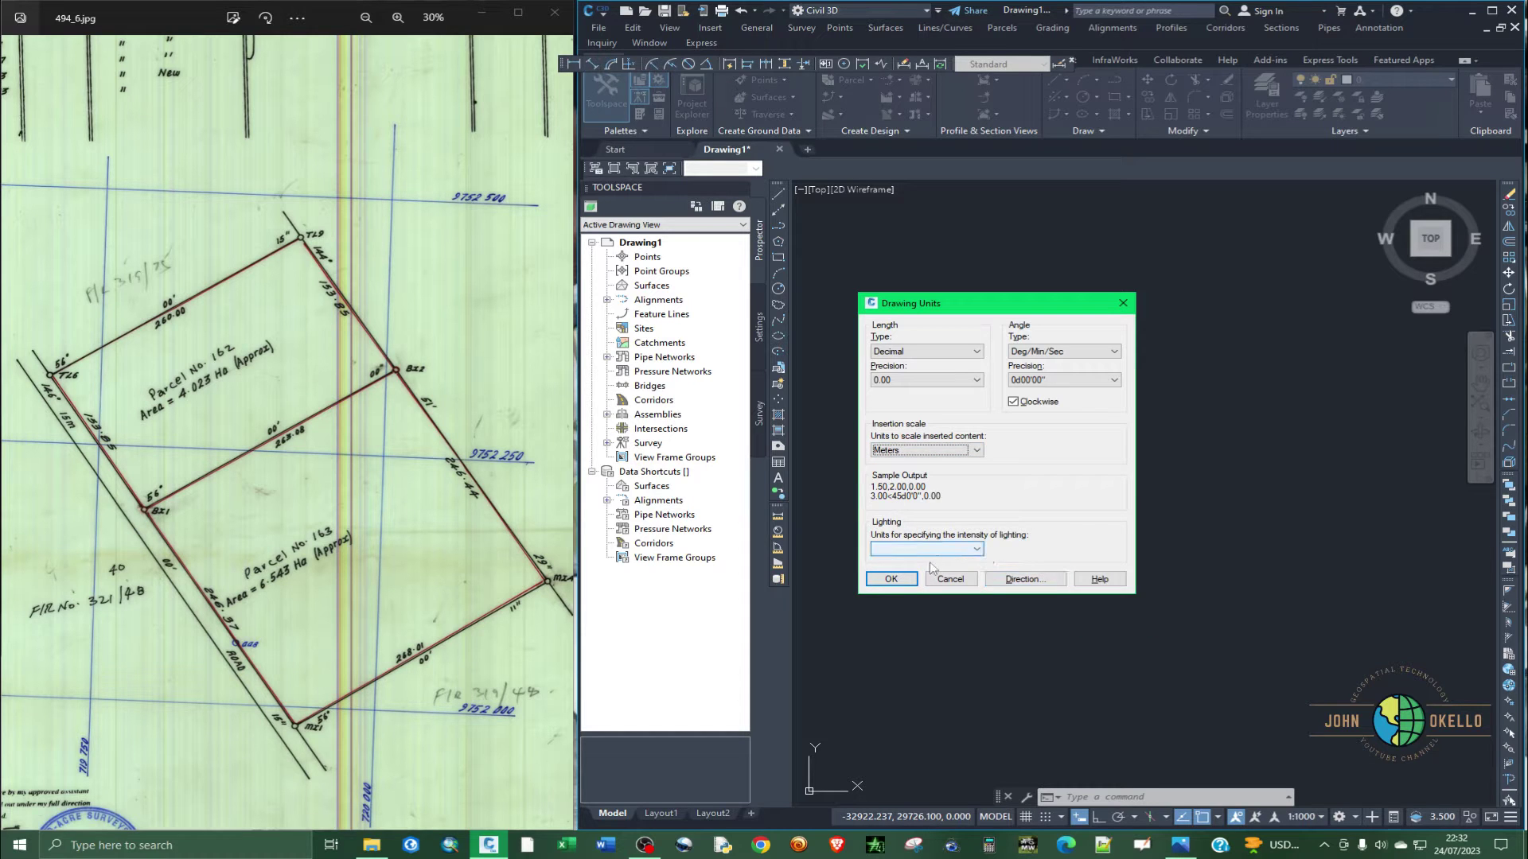
pyautogui.click(892, 579)
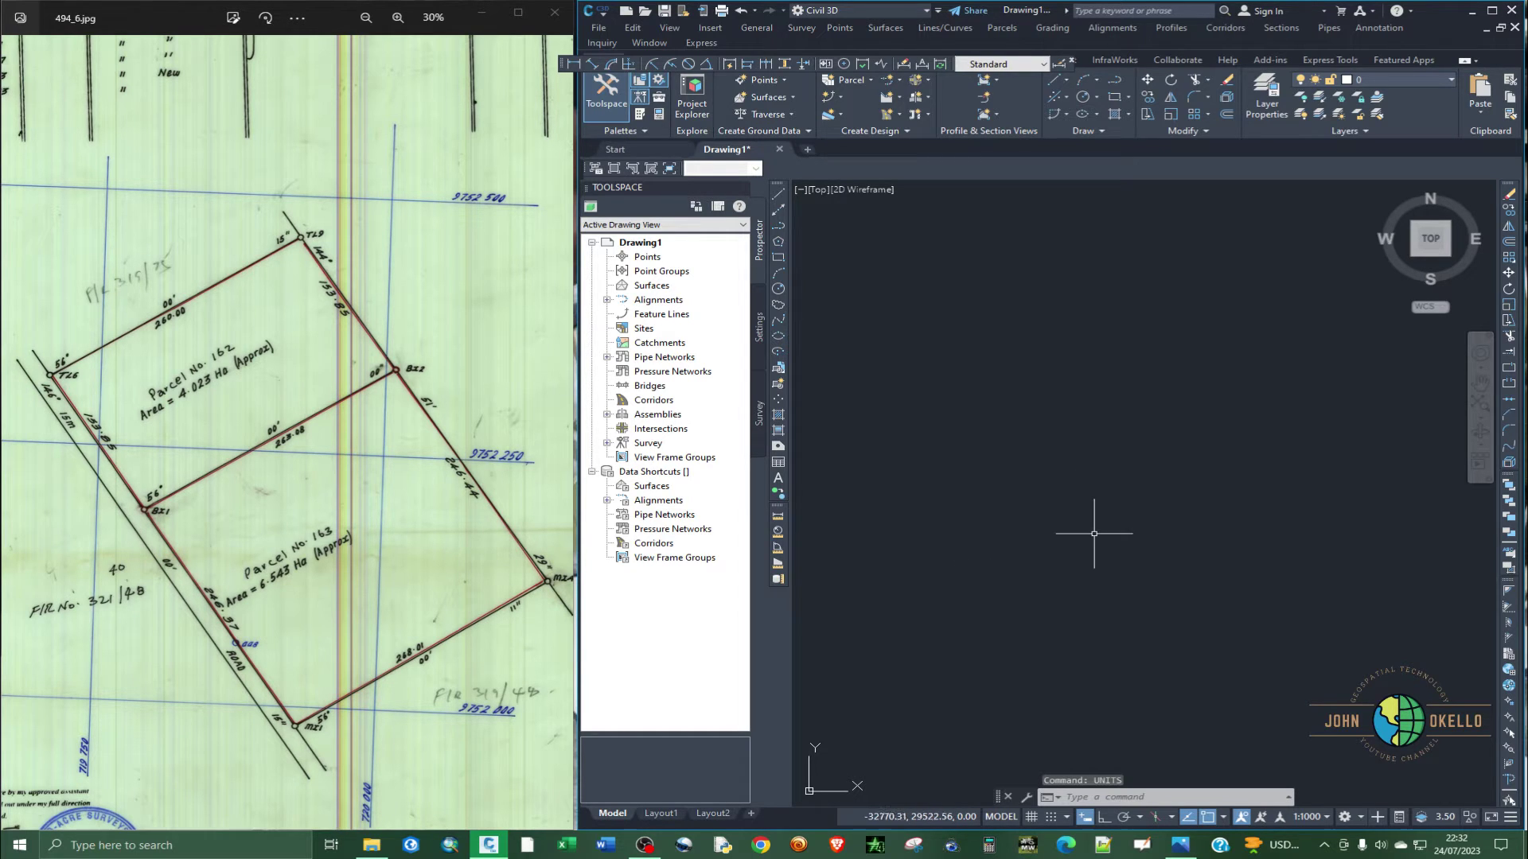
# Zoom the scanned plan to 44% and pan to centre Parcels 162 and 163 with corner BZ2.
pyautogui.scroll(3, 294, 748)
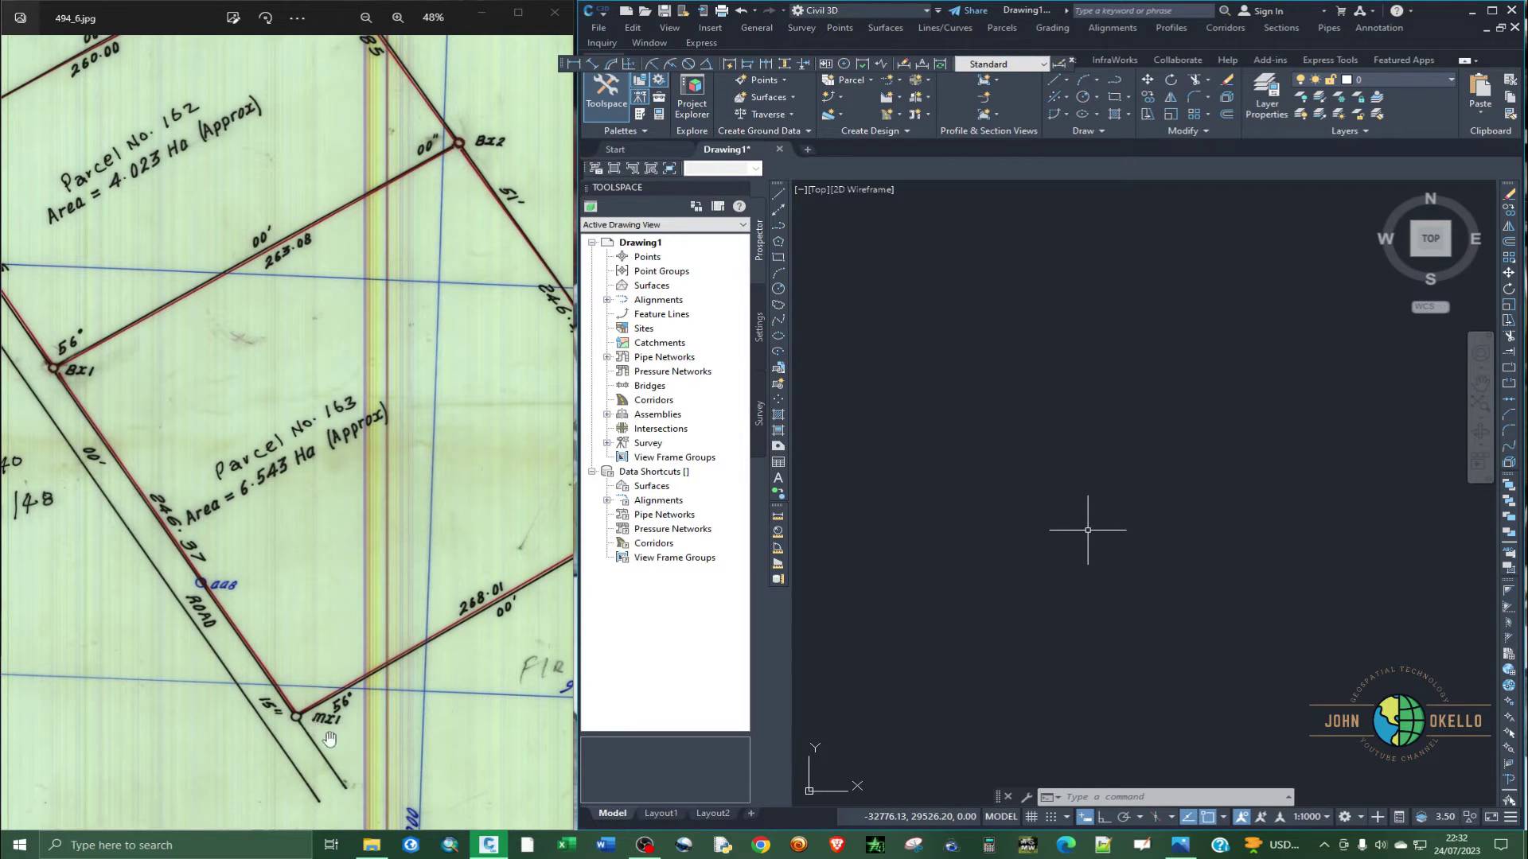
pyautogui.scroll(-1, 342, 732)
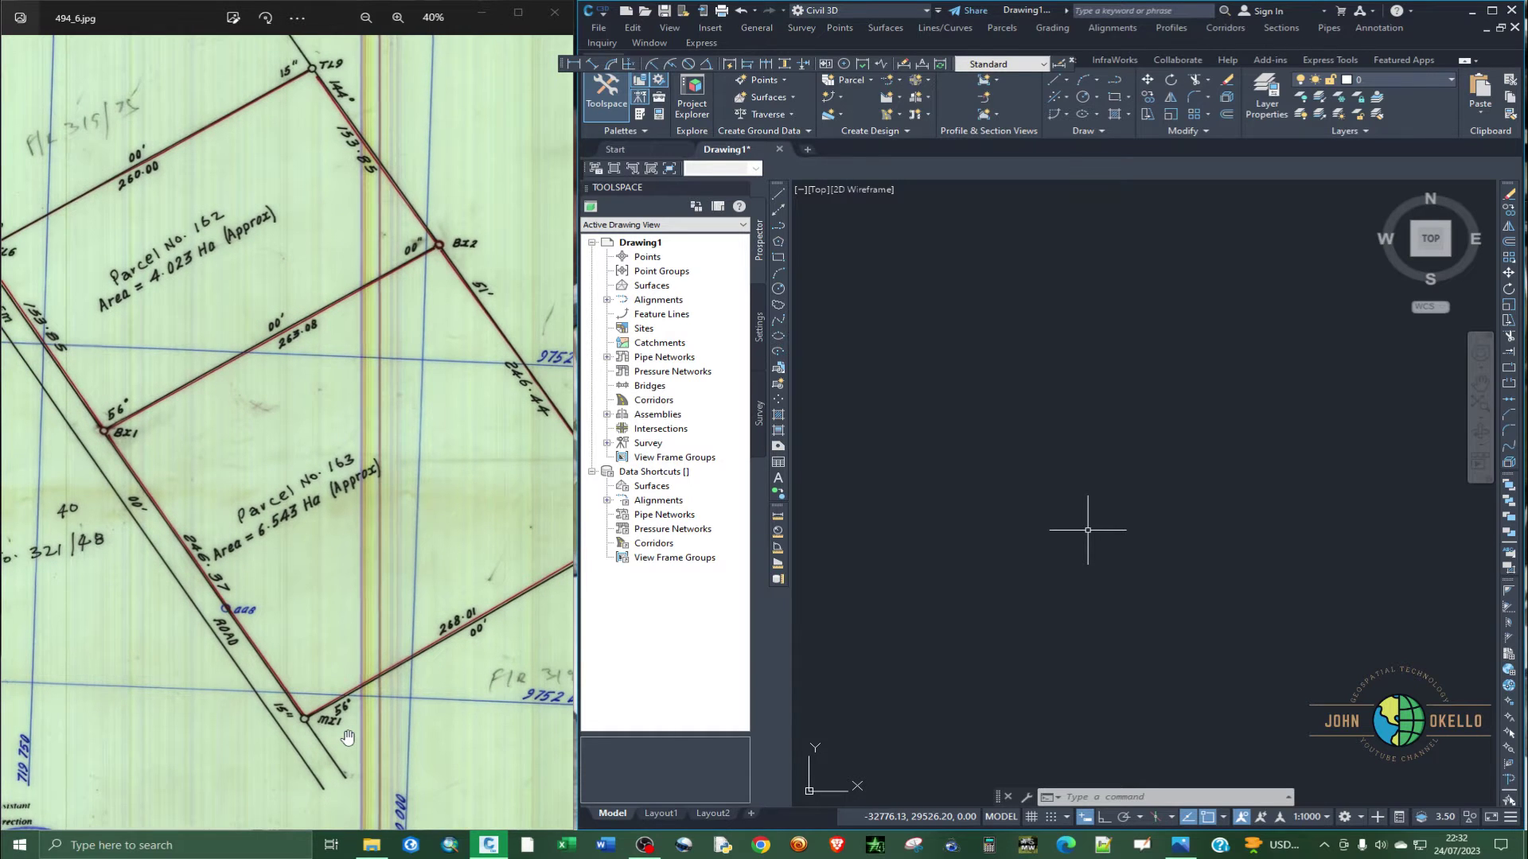
pyautogui.scroll(-1, 330, 716)
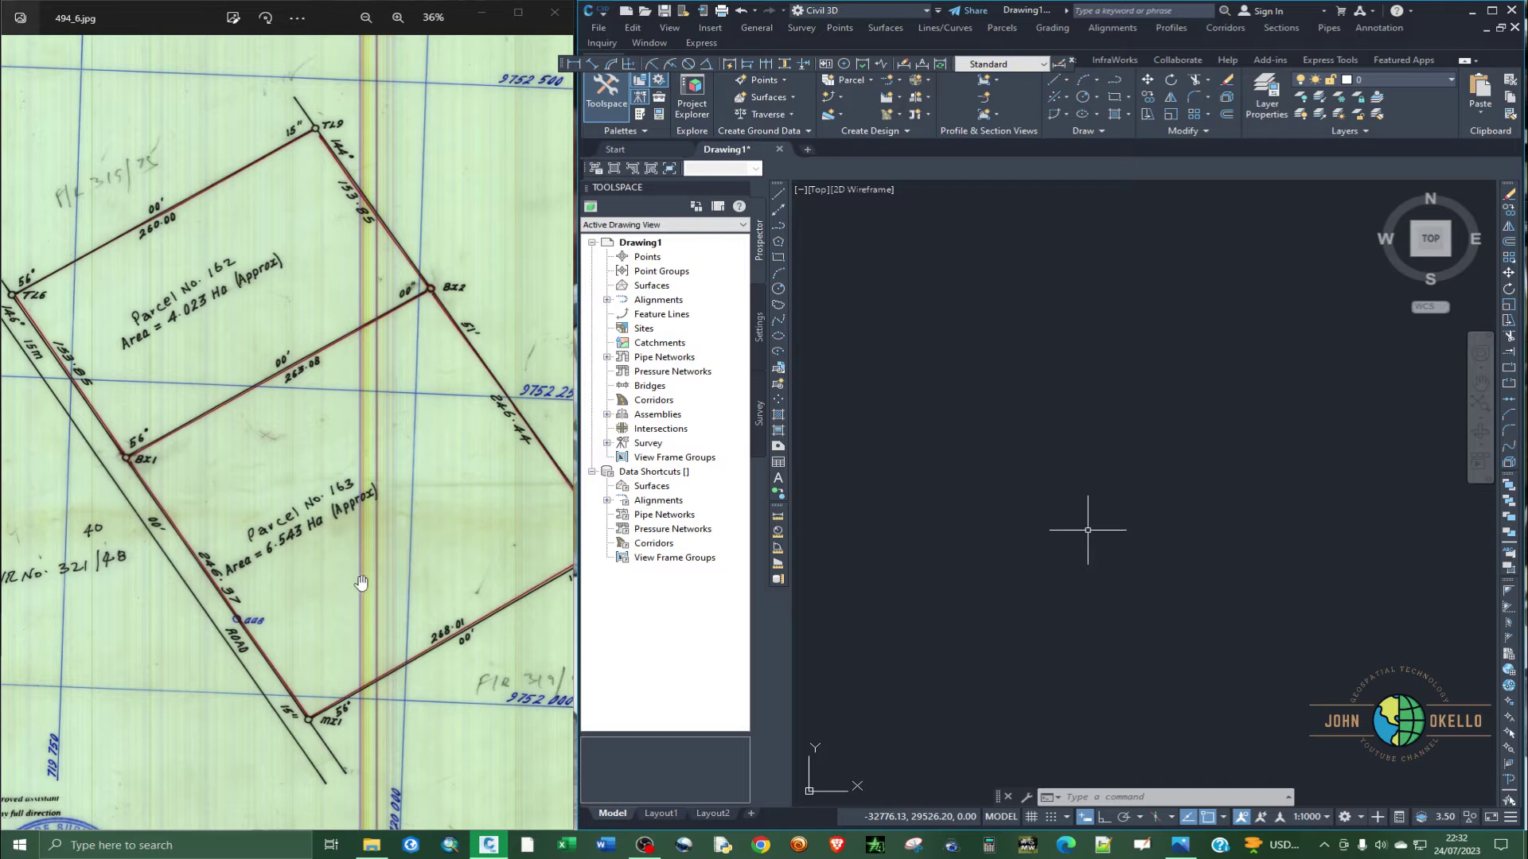
pyautogui.moveTo(171, 397); pyautogui.dragTo(203, 403)
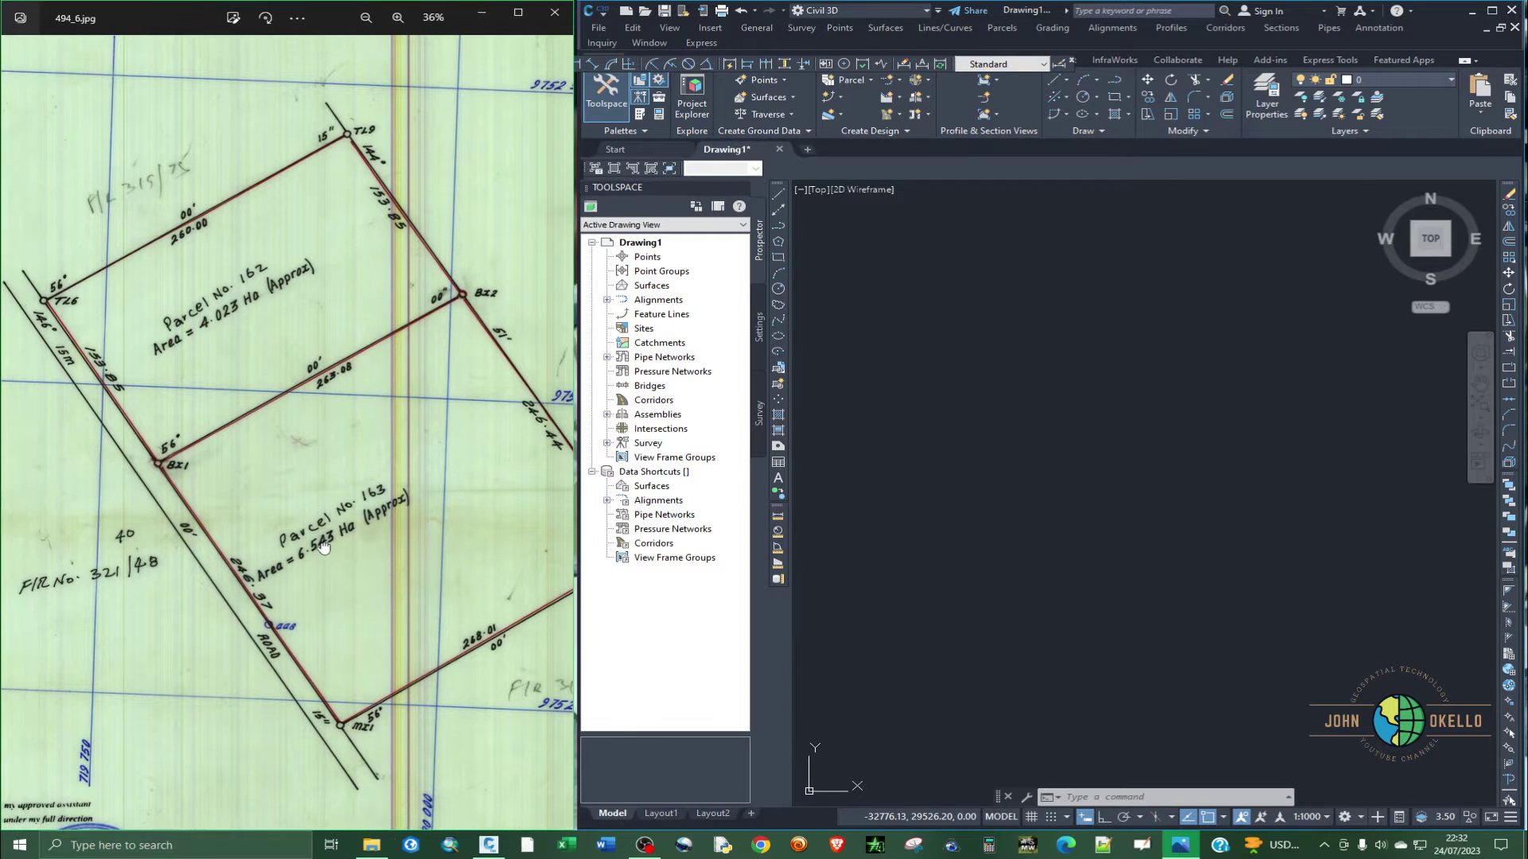
pyautogui.scroll(3, 107, 363)
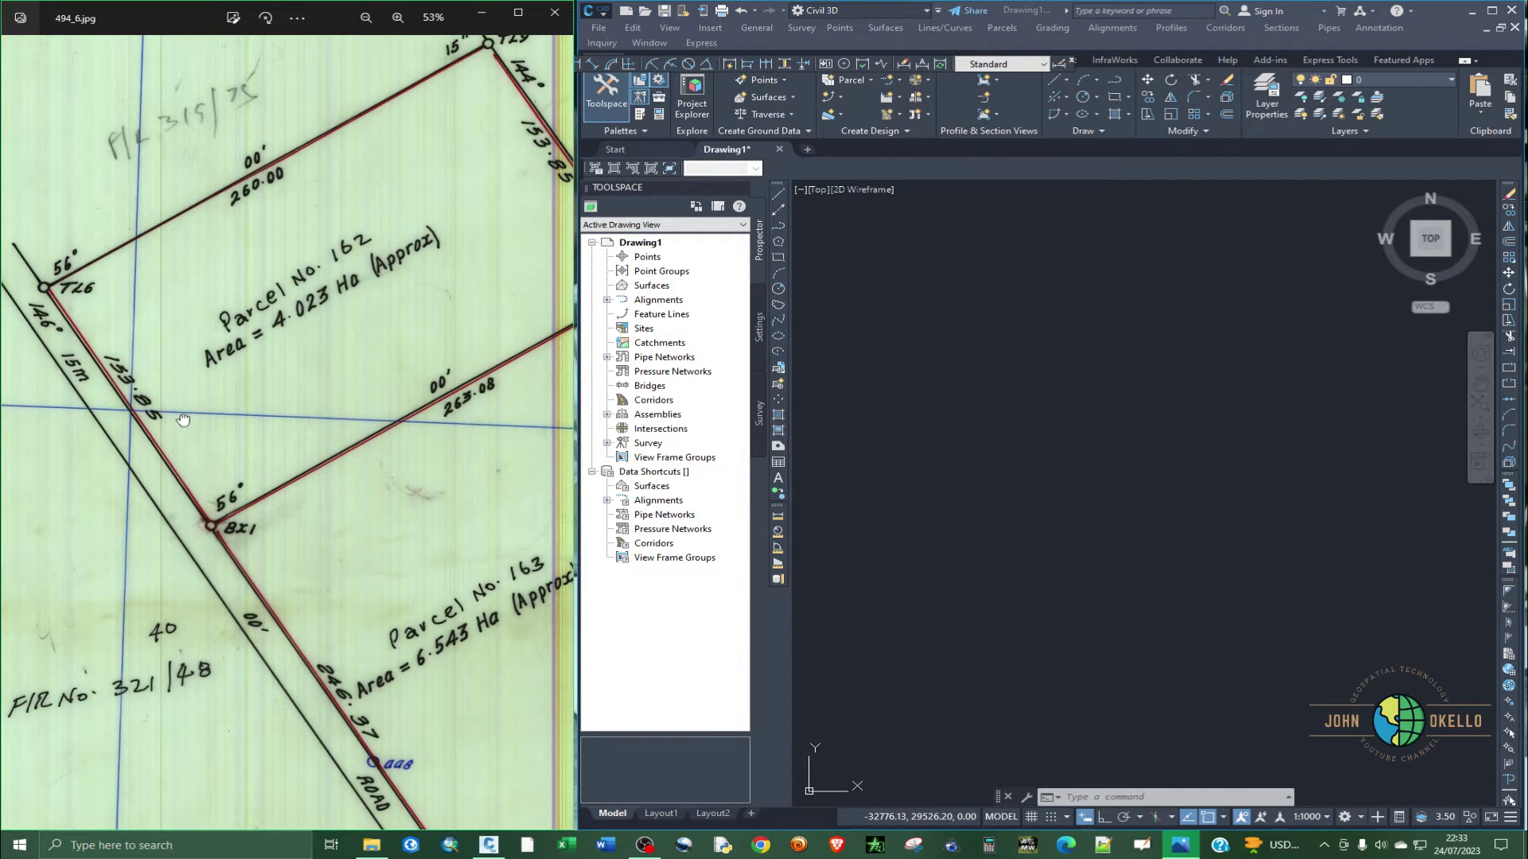
pyautogui.moveTo(190, 487); pyautogui.dragTo(177, 331)
pyautogui.scroll(-2, 176, 331)
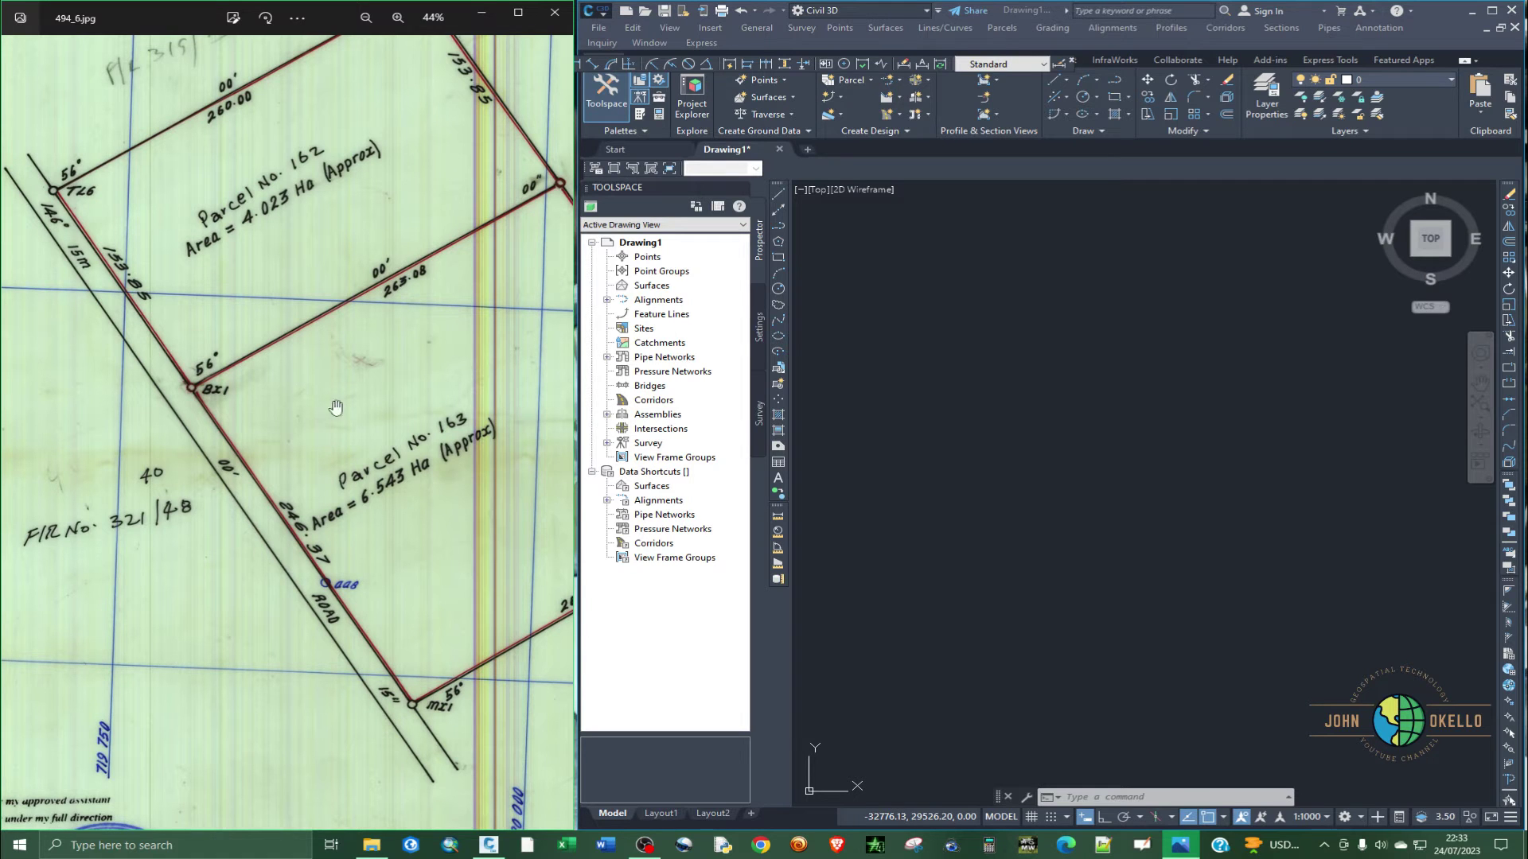
pyautogui.moveTo(247, 422); pyautogui.dragTo(136, 443)
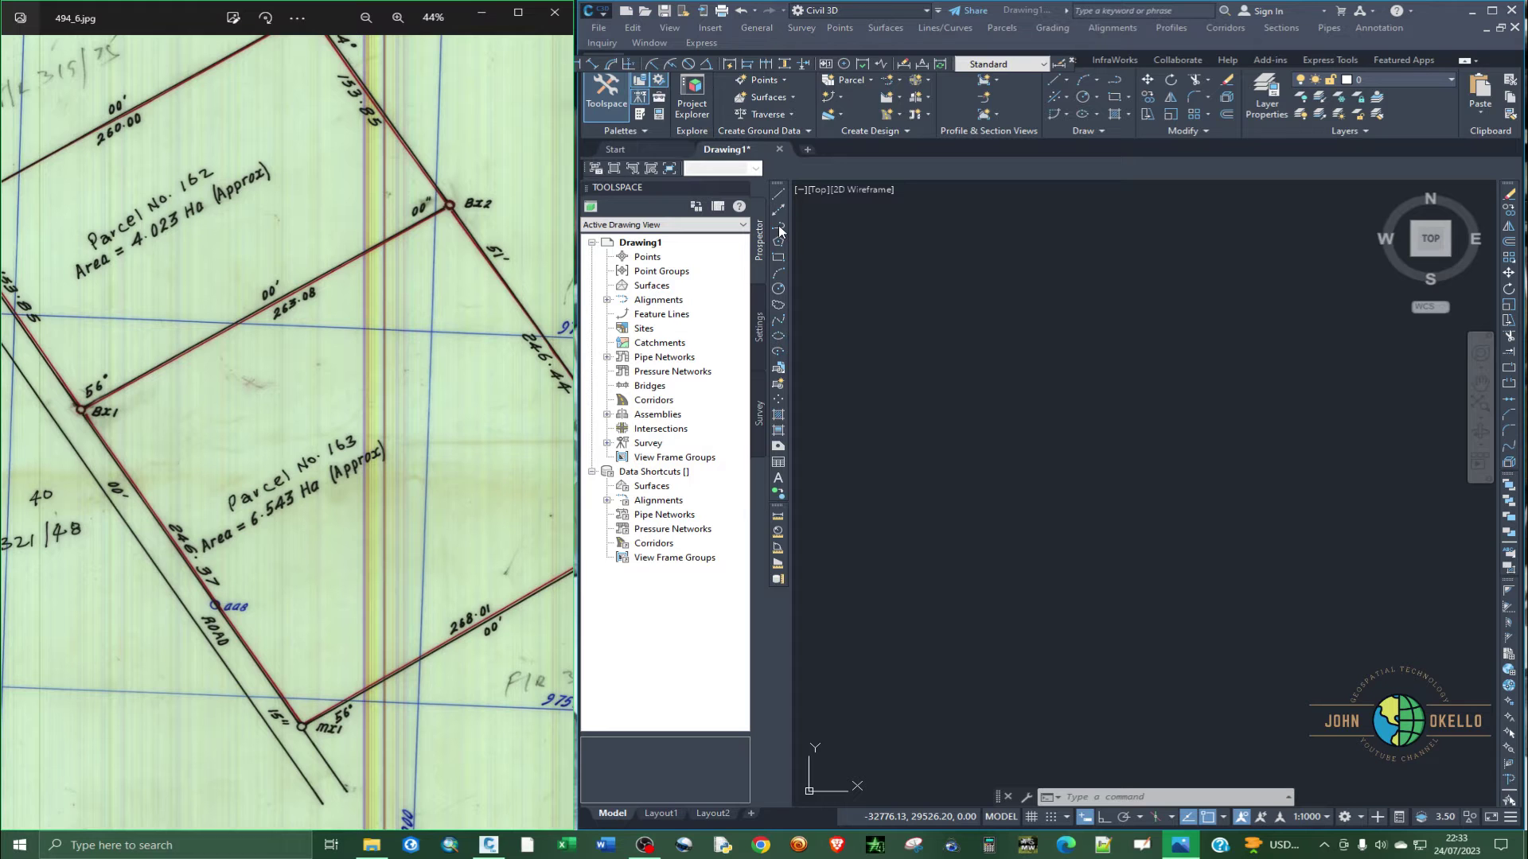
# Maximize Civil 3D and start the PLINE command from the expanded Draw panel.
pyautogui.click(1493, 12)
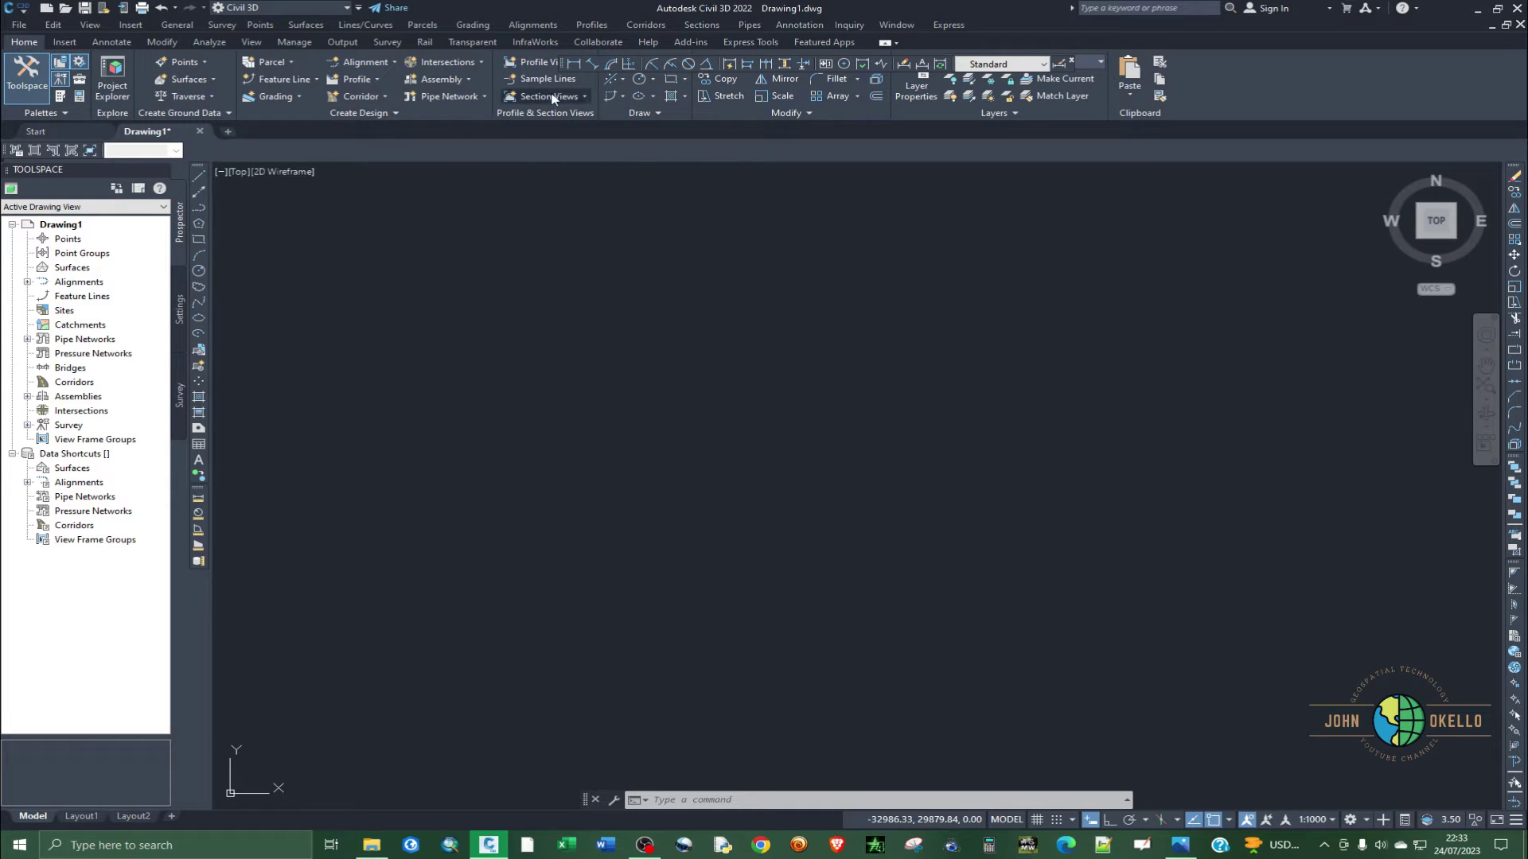
pyautogui.click(642, 112)
pyautogui.click(199, 212)
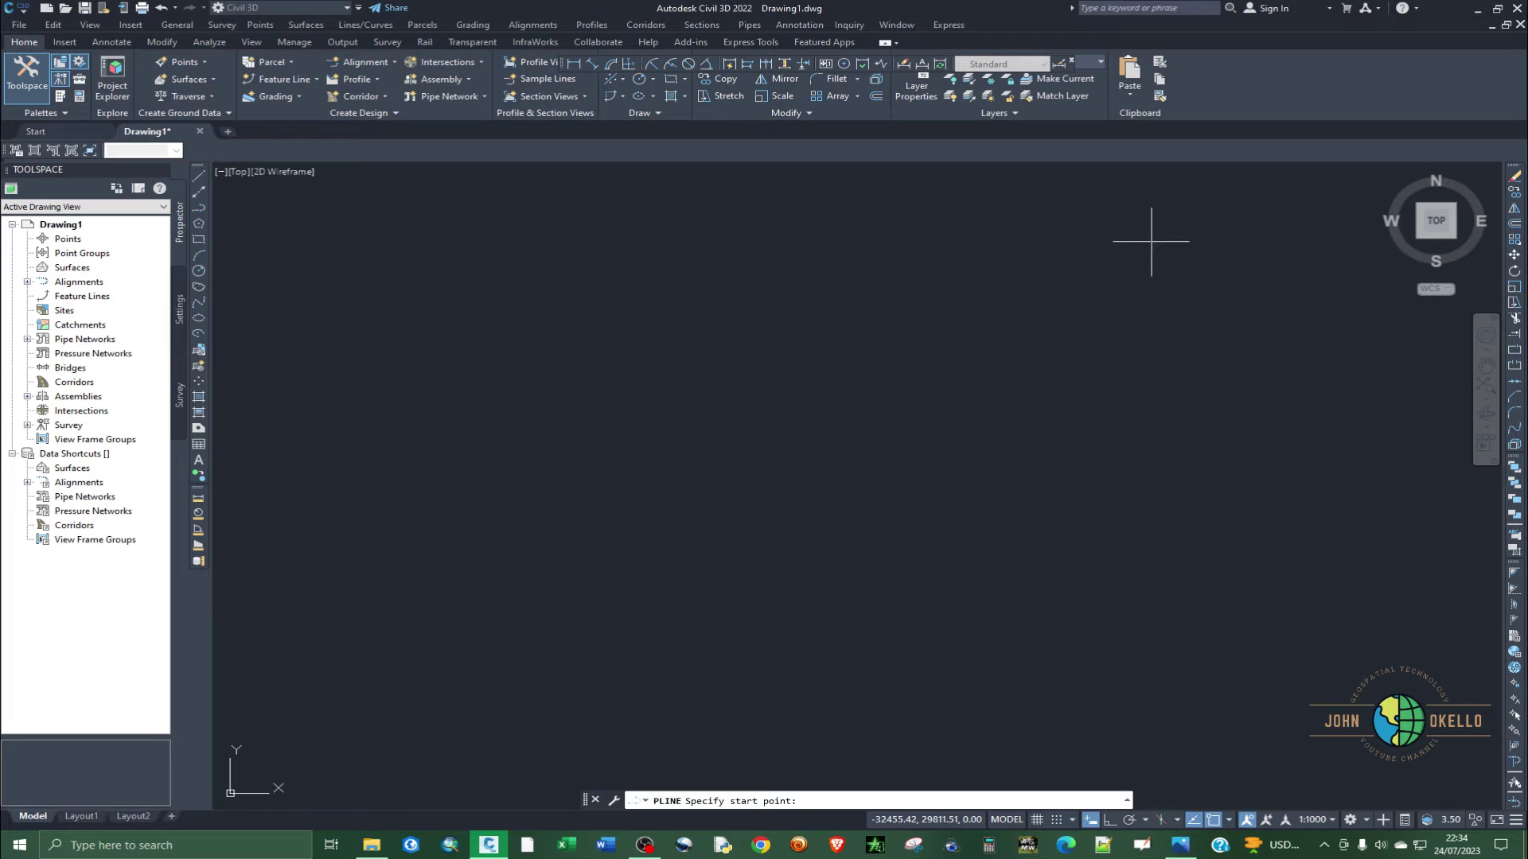
# Restore Civil 3D beside the scanned plan at full height and restart PLINE.
pyautogui.click(1496, 8)
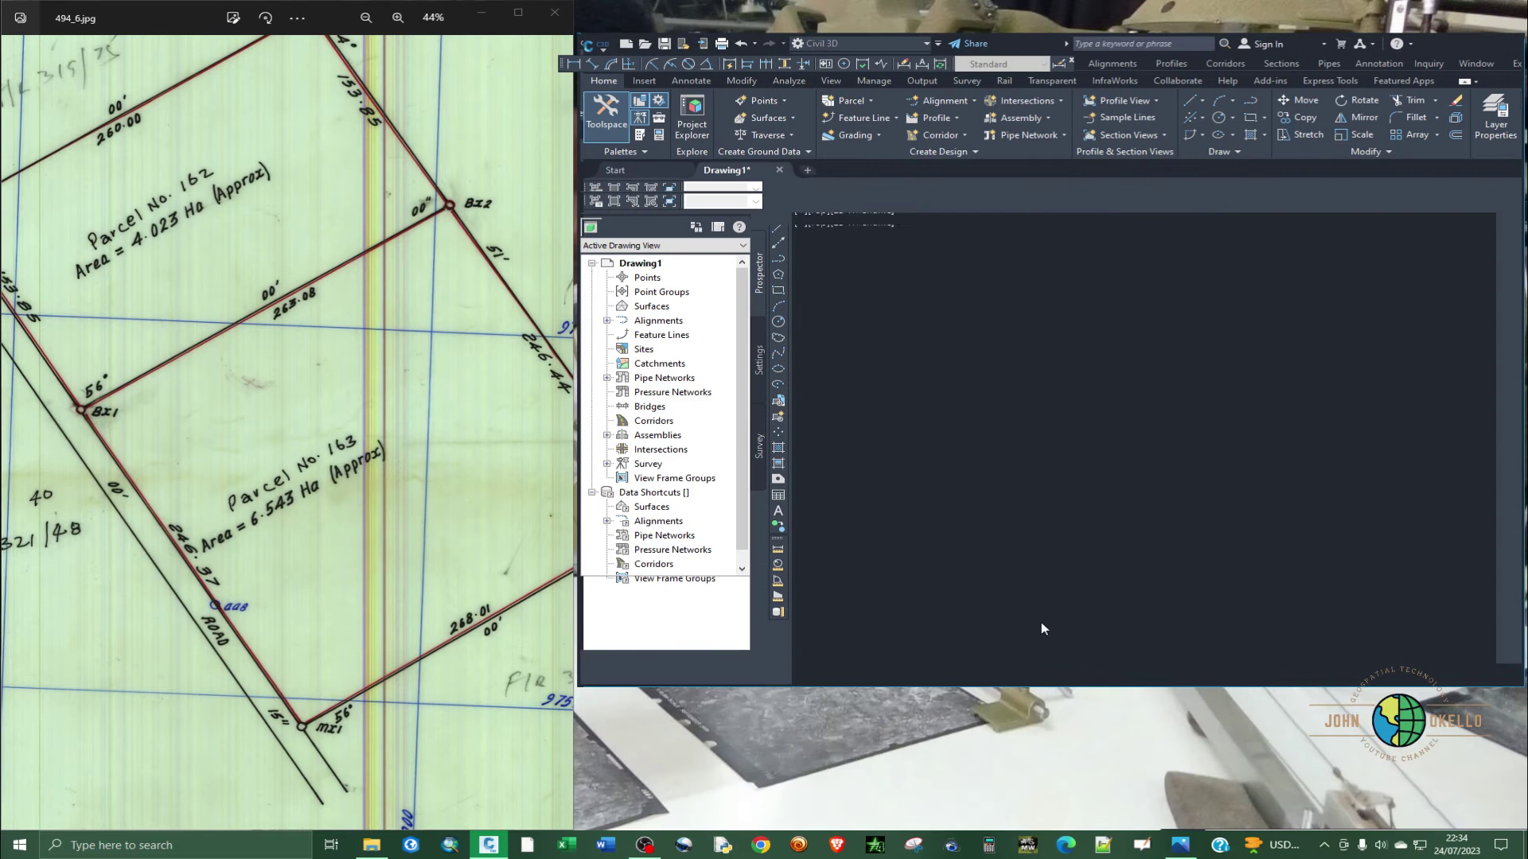
pyautogui.press('Escape')
pyautogui.doubleClick(1035, 685)
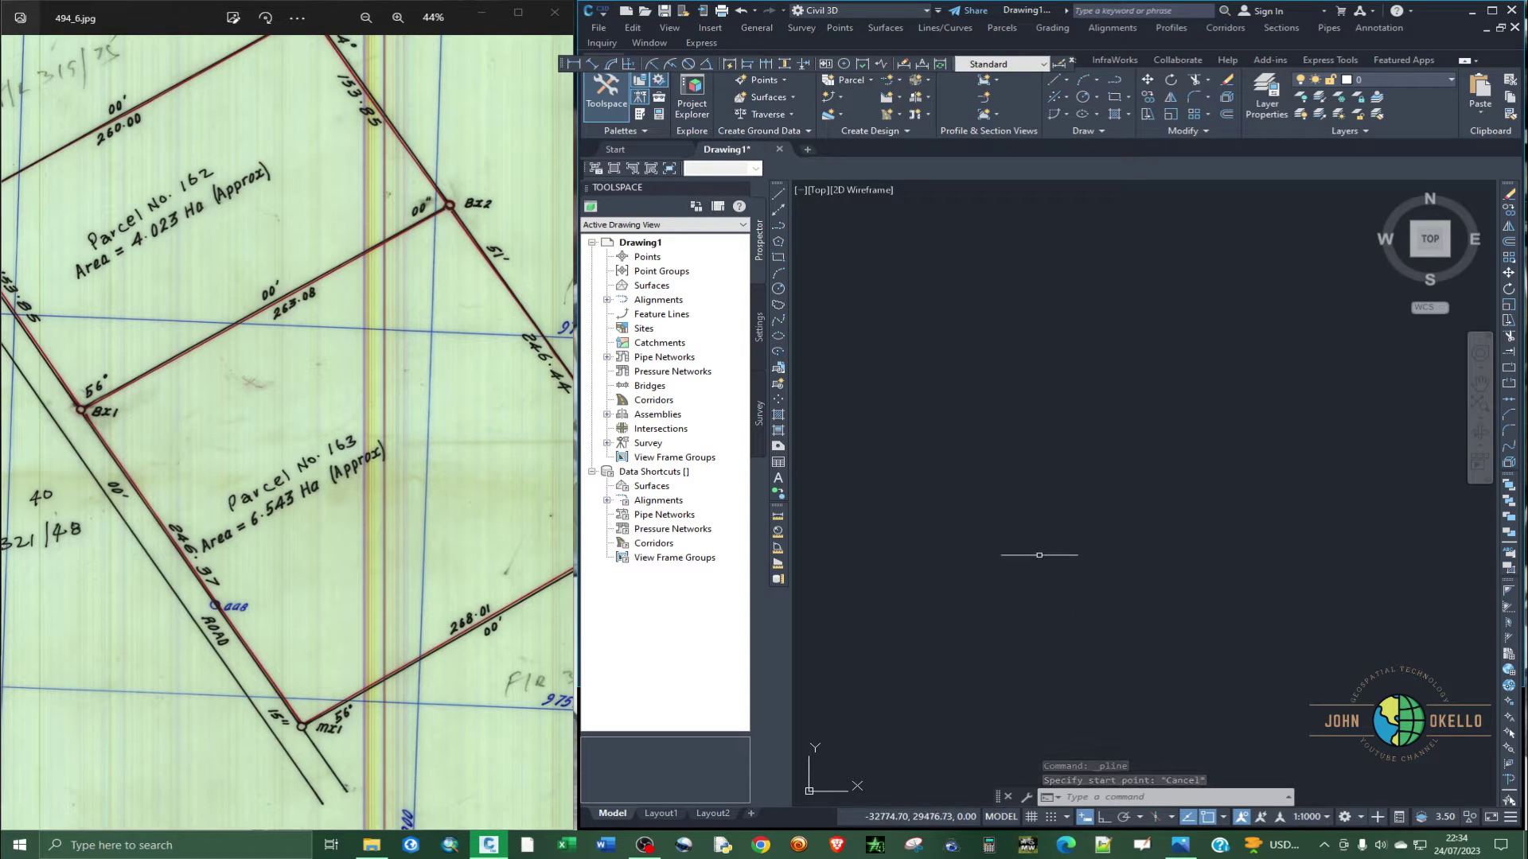
pyautogui.click(780, 227)
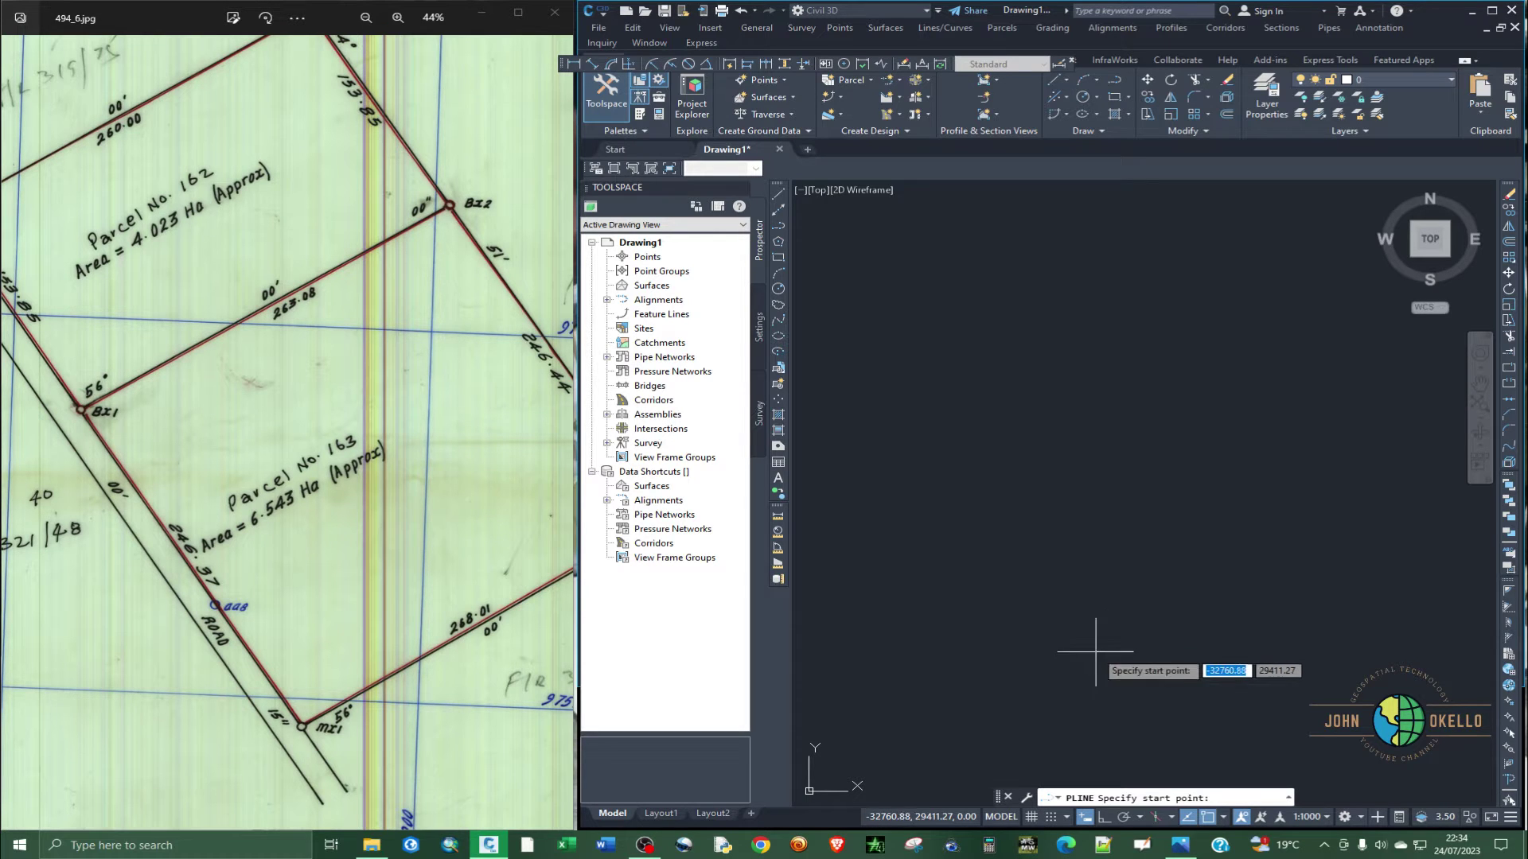
# Pick the polyline's start point in the empty drawing area.
pyautogui.click(1128, 679)
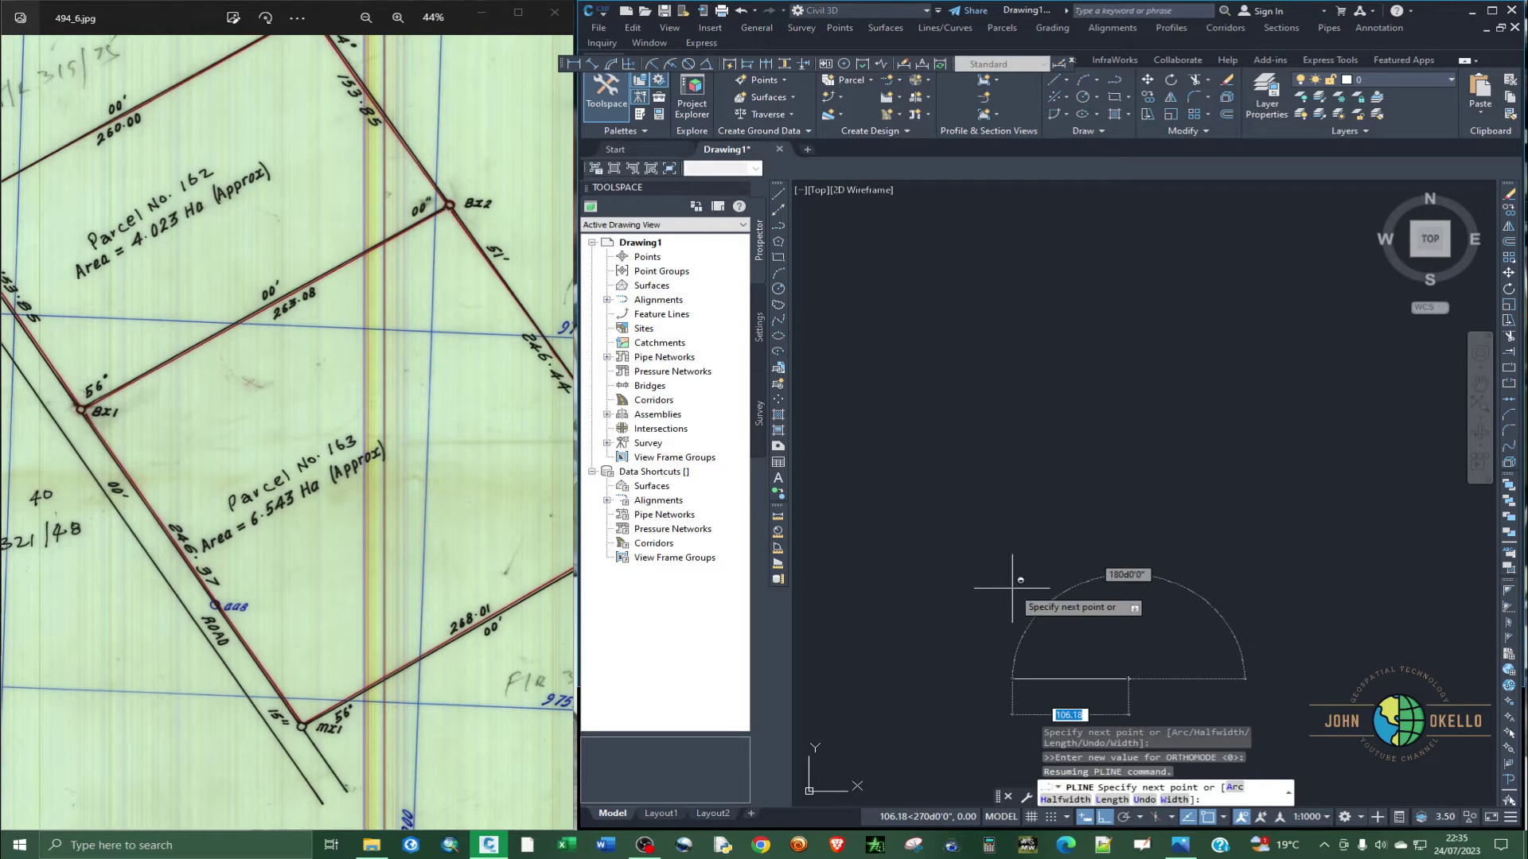
# Turn Ortho on and lock 246.37 as the first side length along the Parcel 163 road boundary.
pyautogui.press('F8')
pyautogui.press('F8')
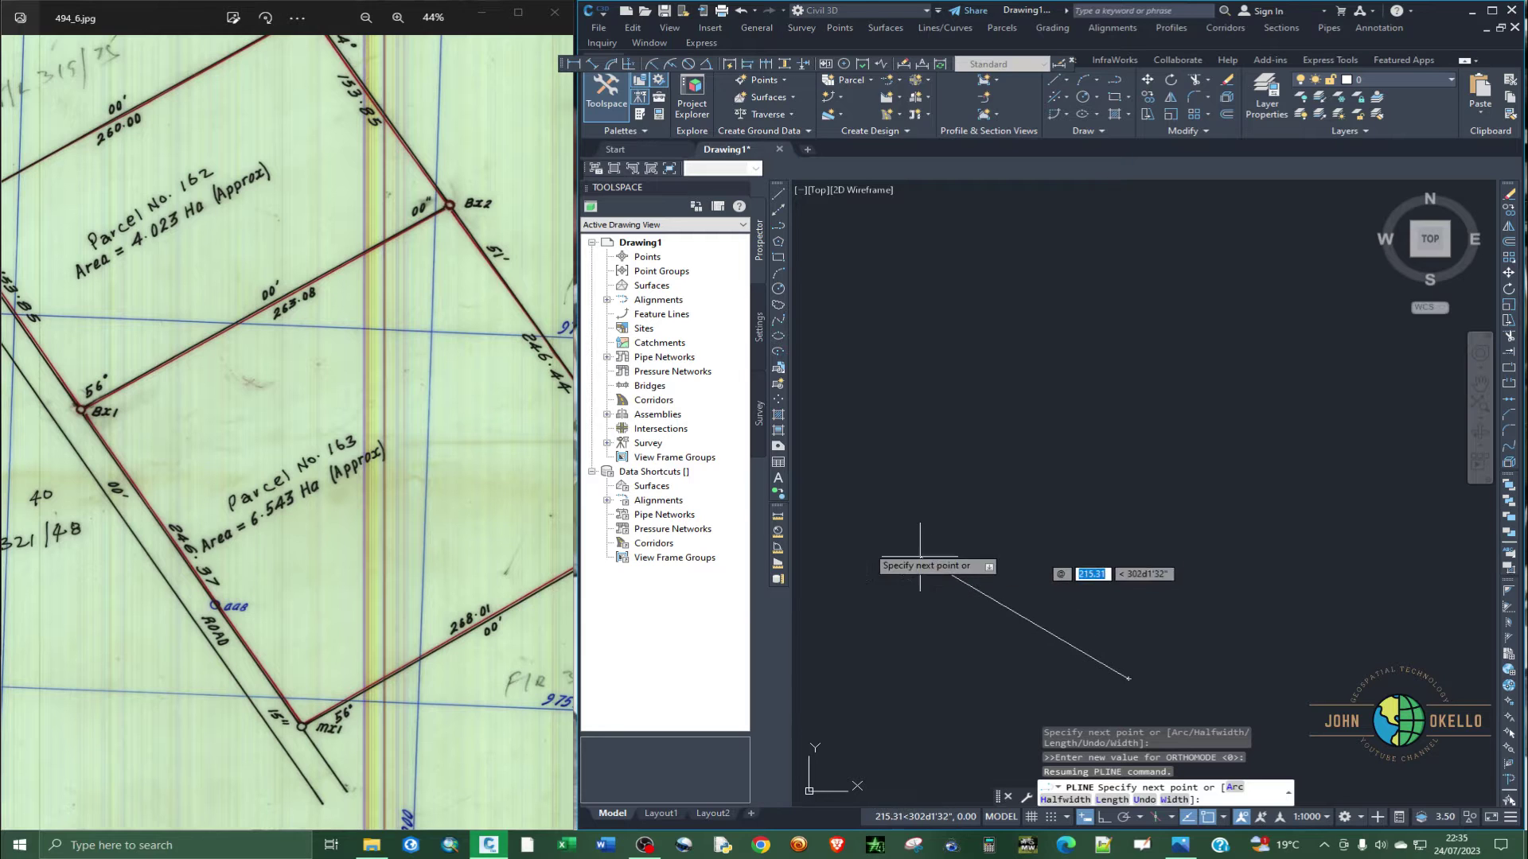
pyautogui.scroll(-2, 223, 510)
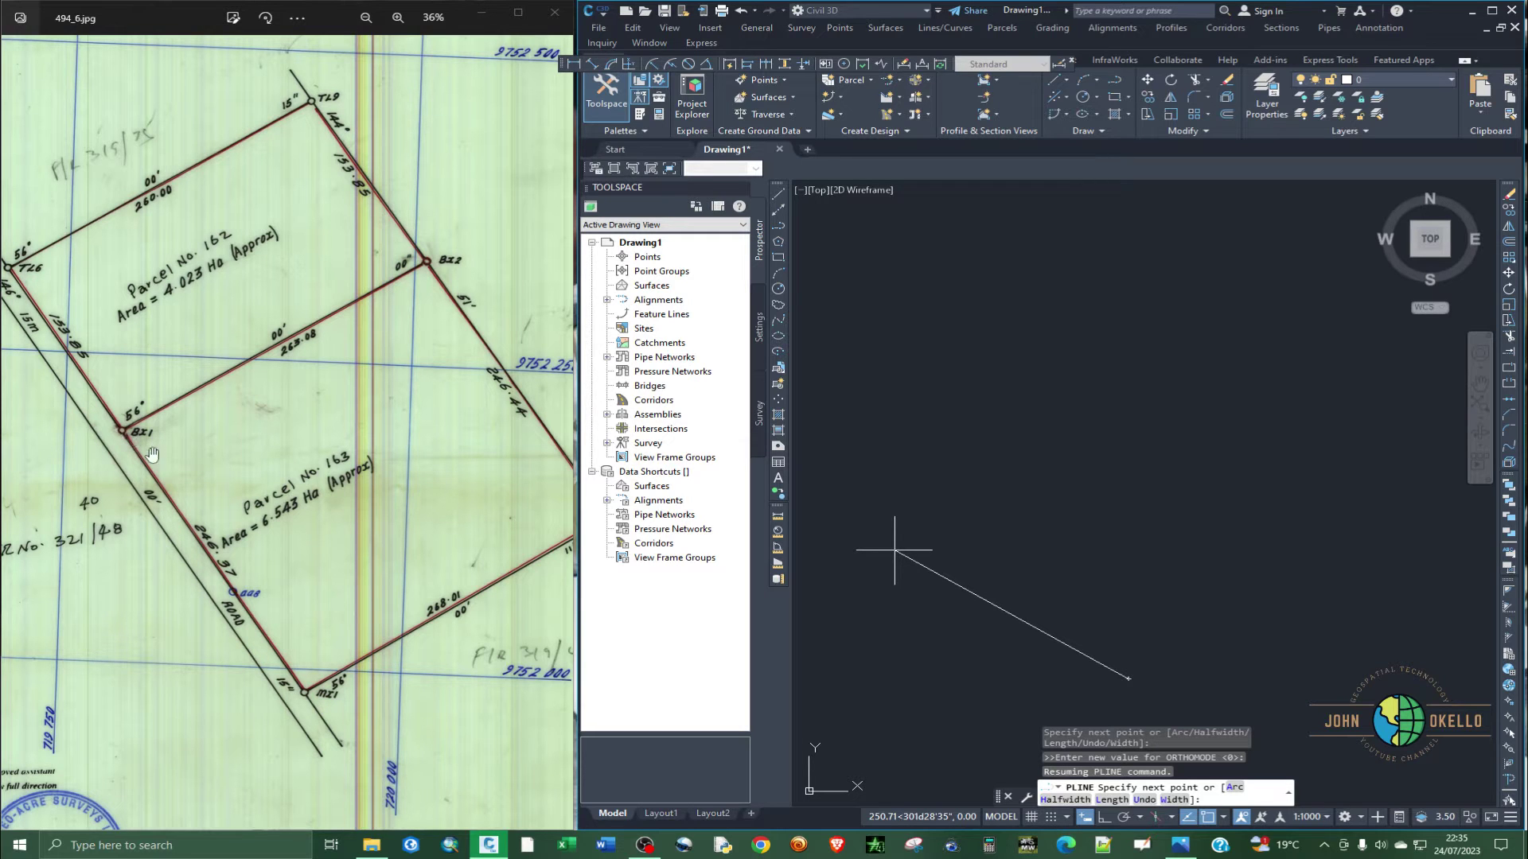
pyautogui.scroll(1, 201, 574)
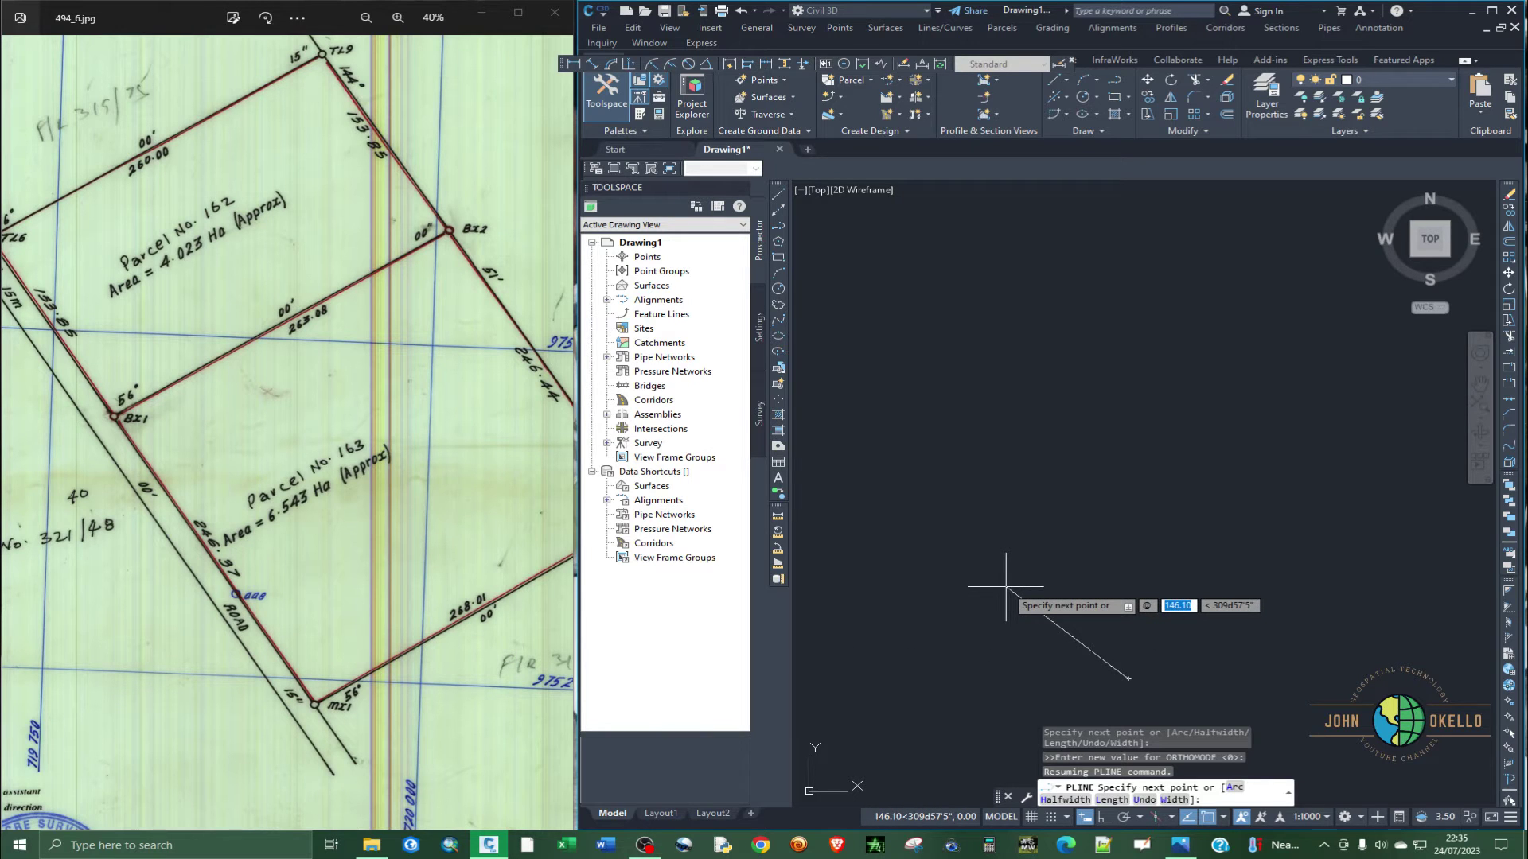
pyautogui.write('246.37')
pyautogui.press('Tab')
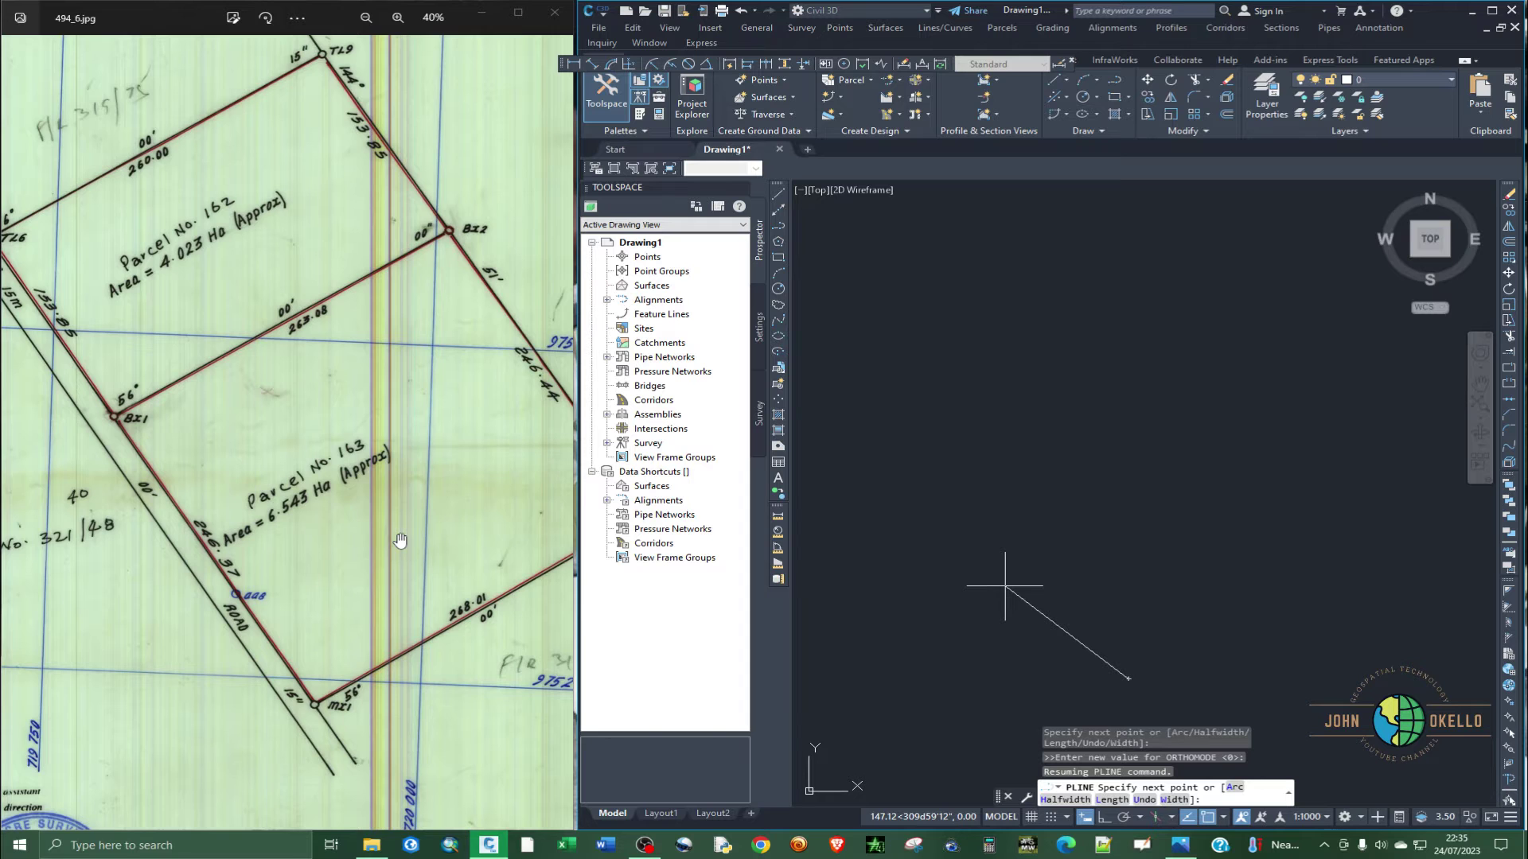
pyautogui.scroll(-1, 400, 541)
pyautogui.scroll(2, 50, 304)
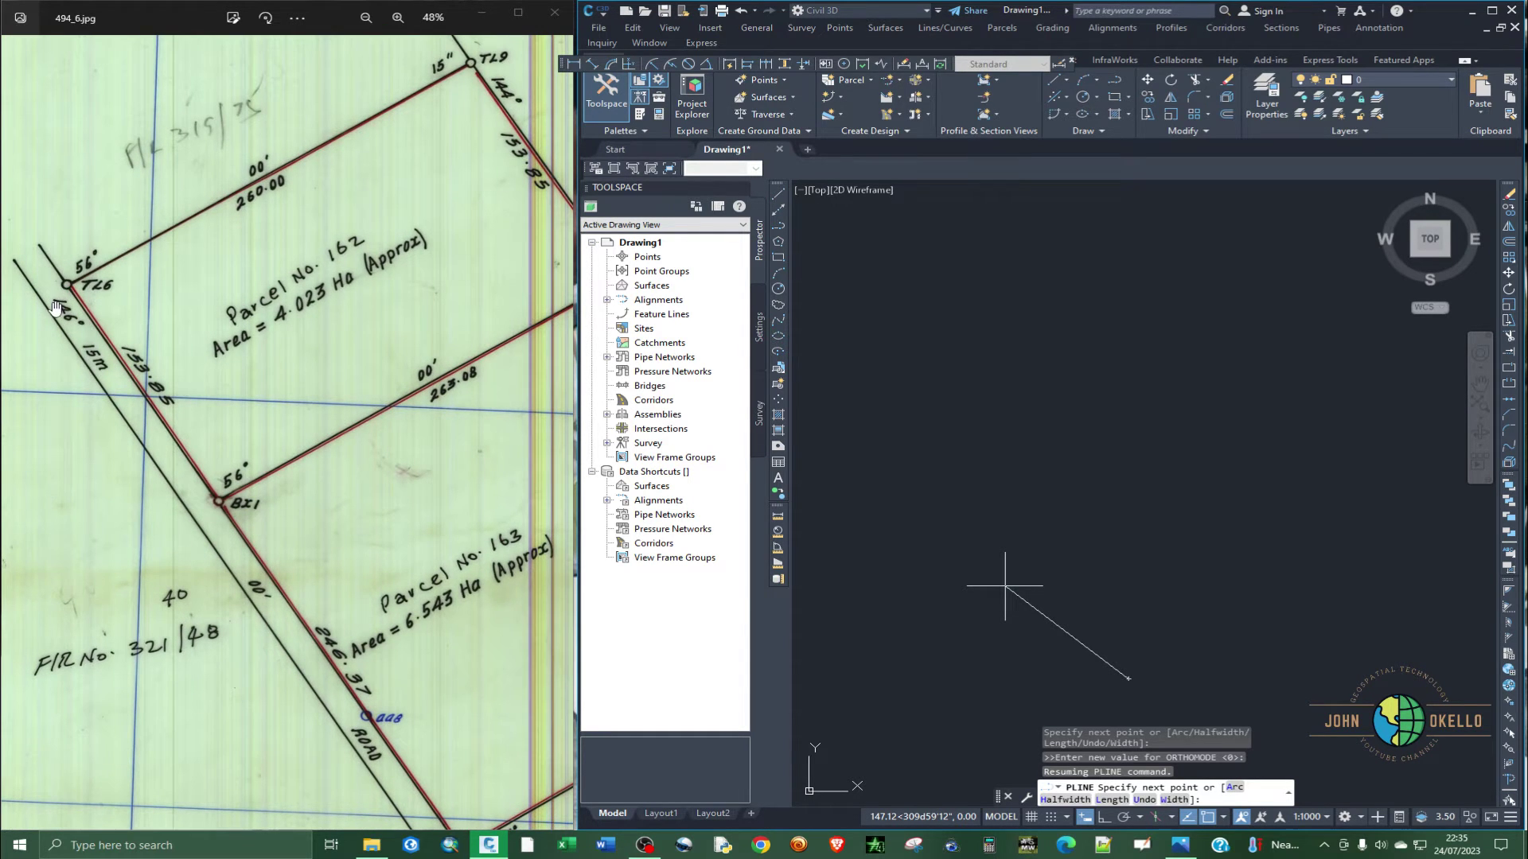
pyautogui.scroll(-1, 247, 603)
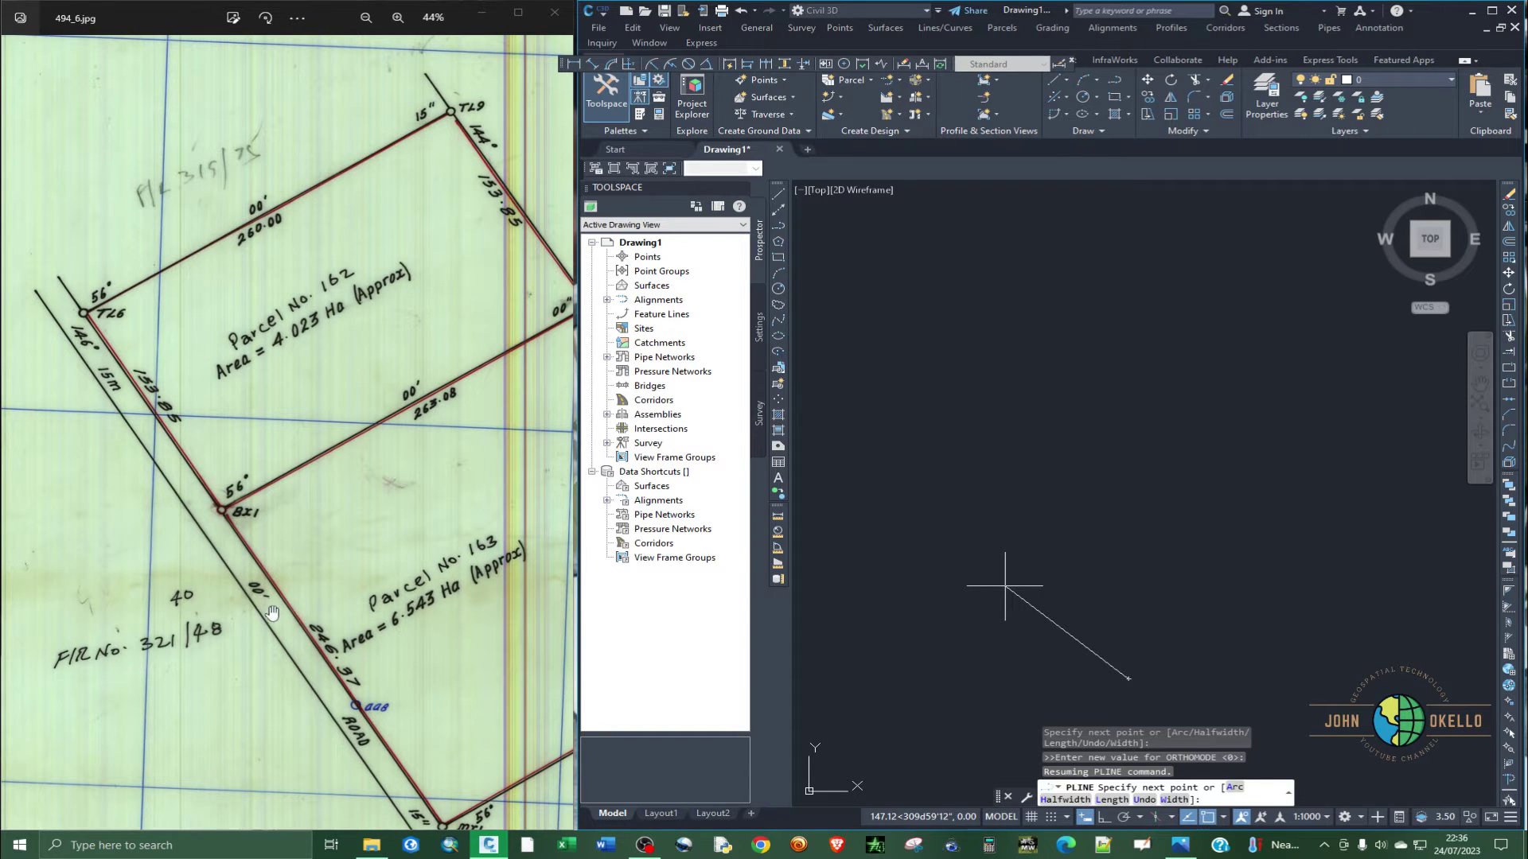
pyautogui.scroll(-1, 323, 682)
pyautogui.scroll(-1, 375, 784)
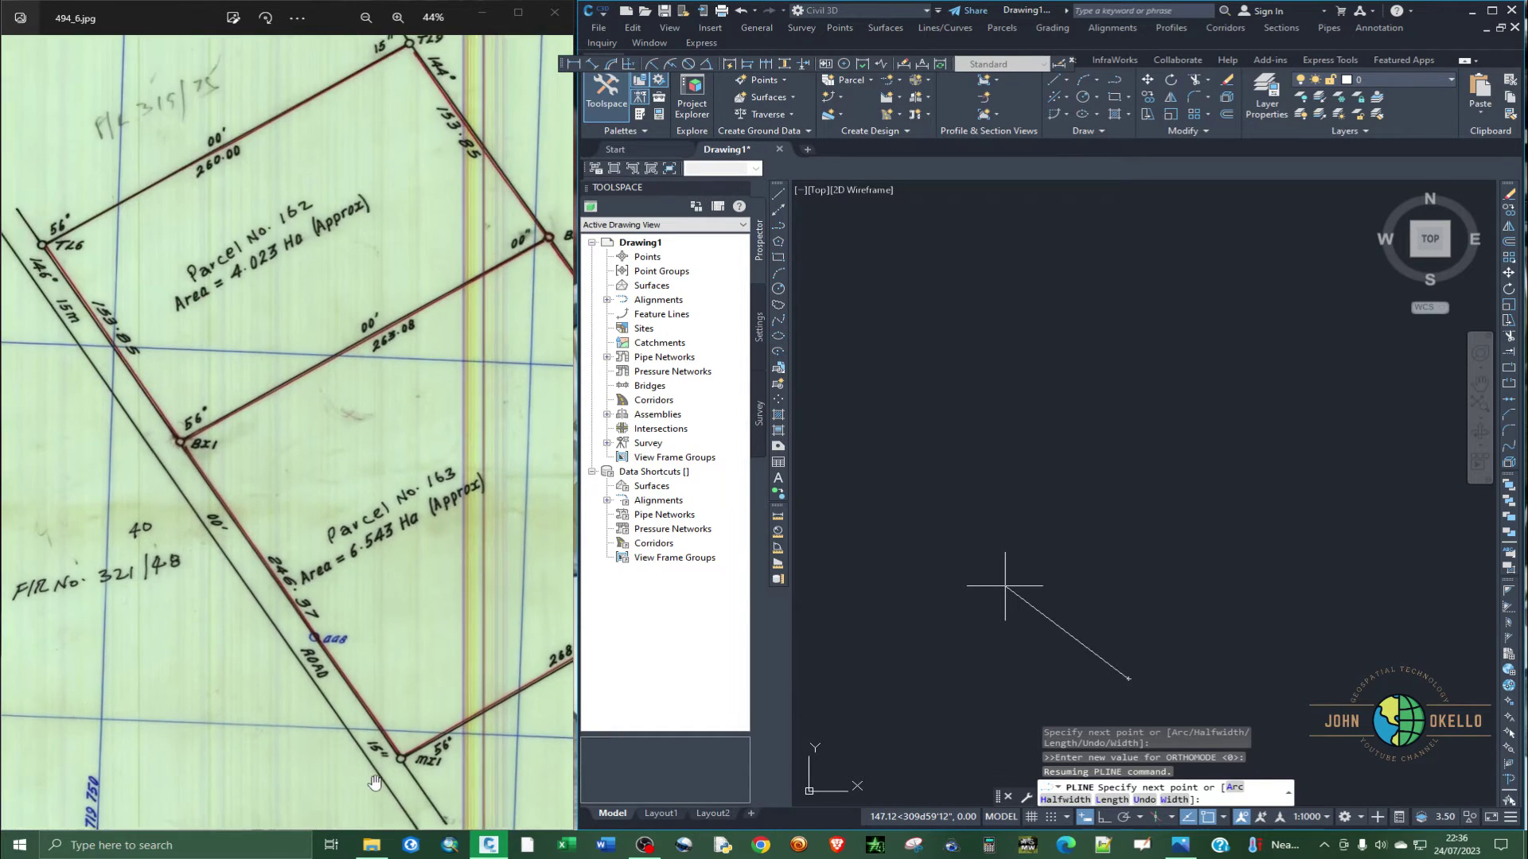
pyautogui.scroll(-1, 375, 784)
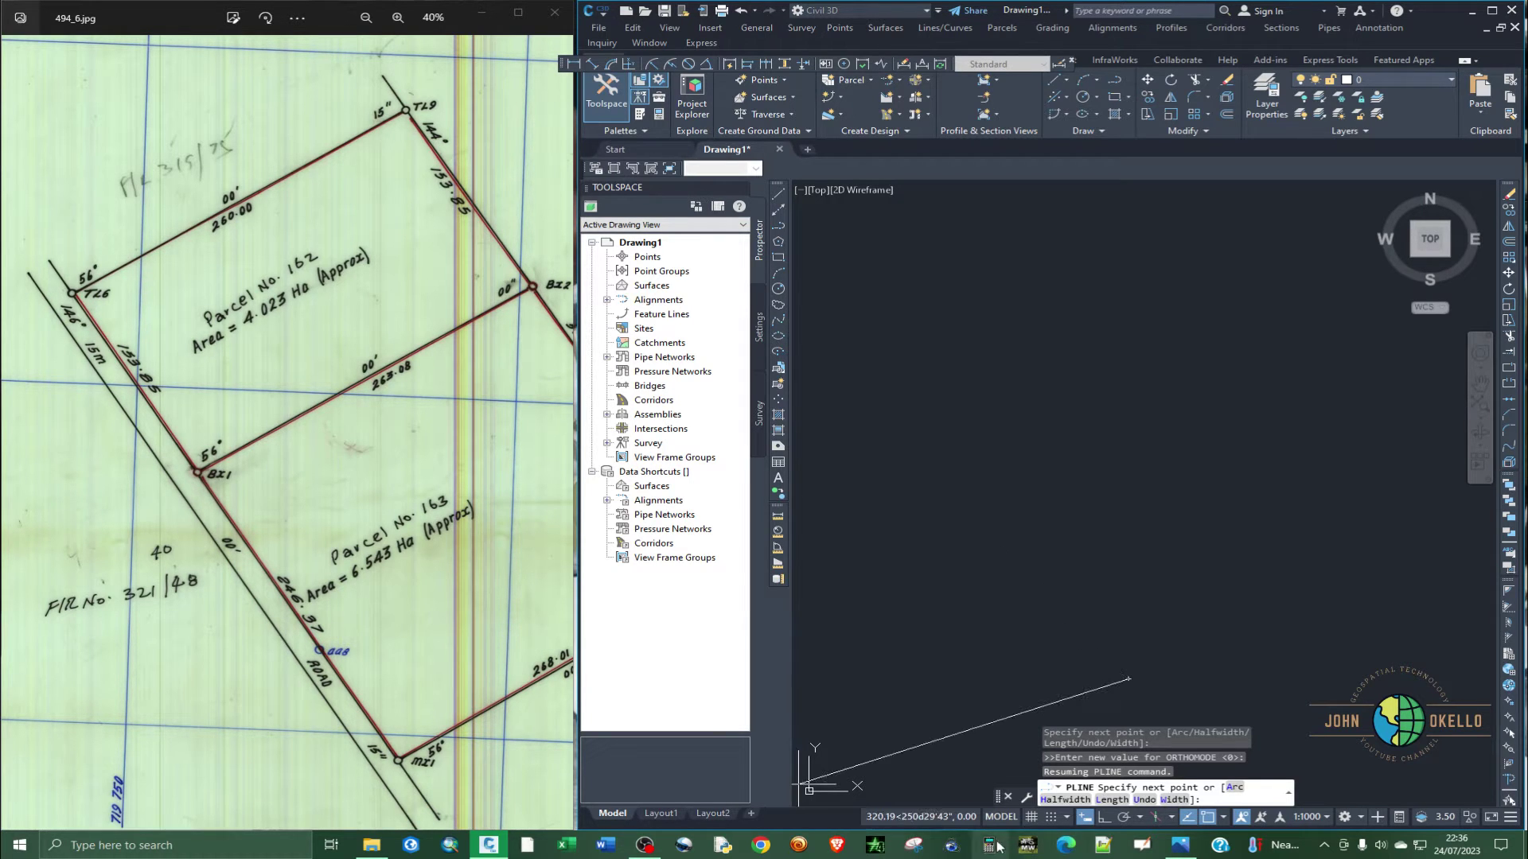
# Enter and evaluate the bearing 146°0'15" in the Casio calculator.
pyautogui.click(411, 573)
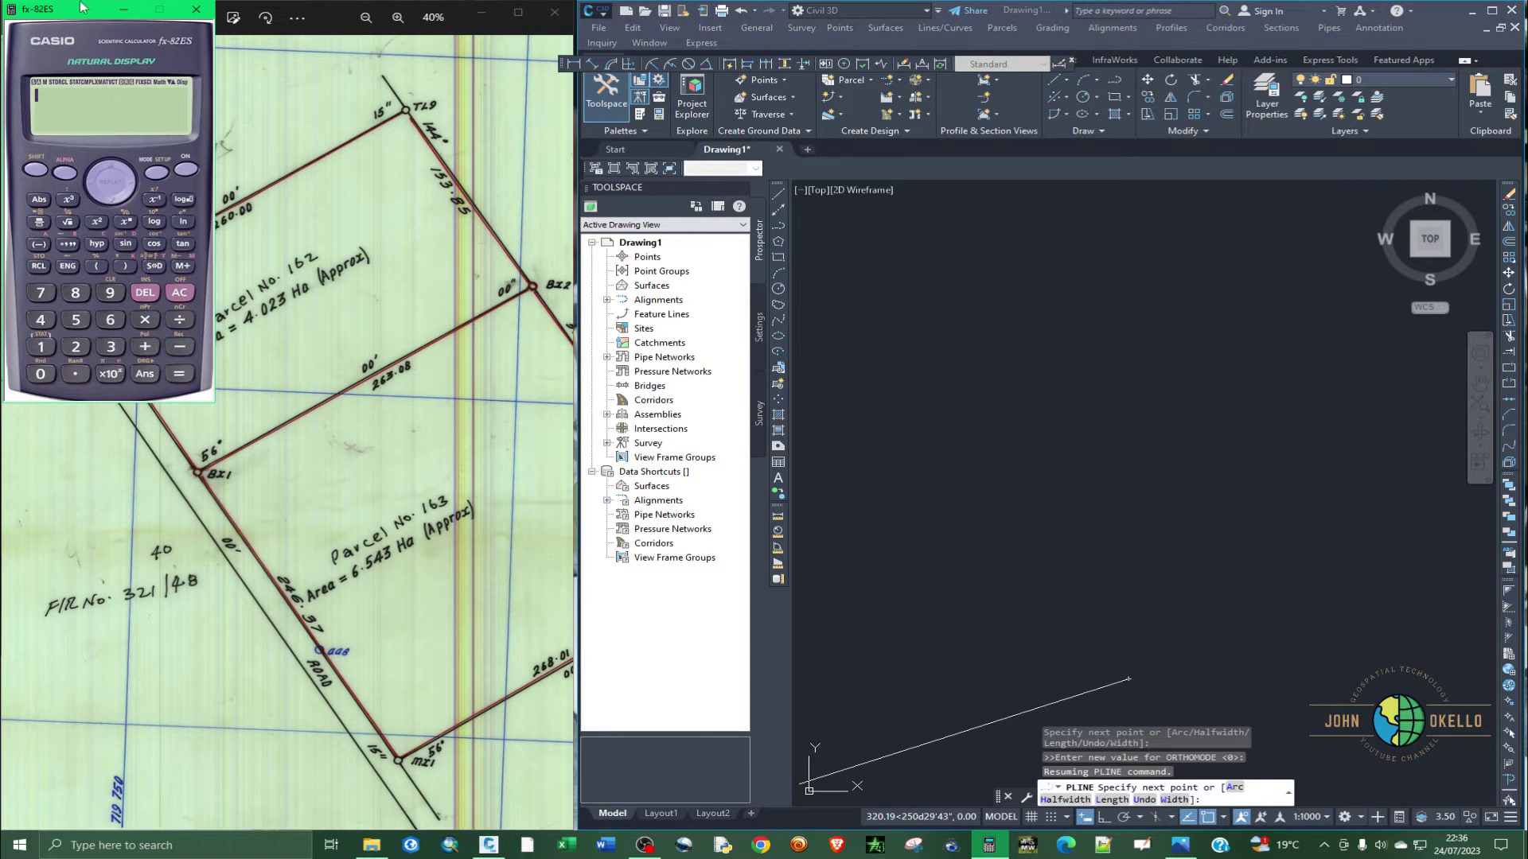
pyautogui.moveTo(80, 7); pyautogui.dragTo(316, 191)
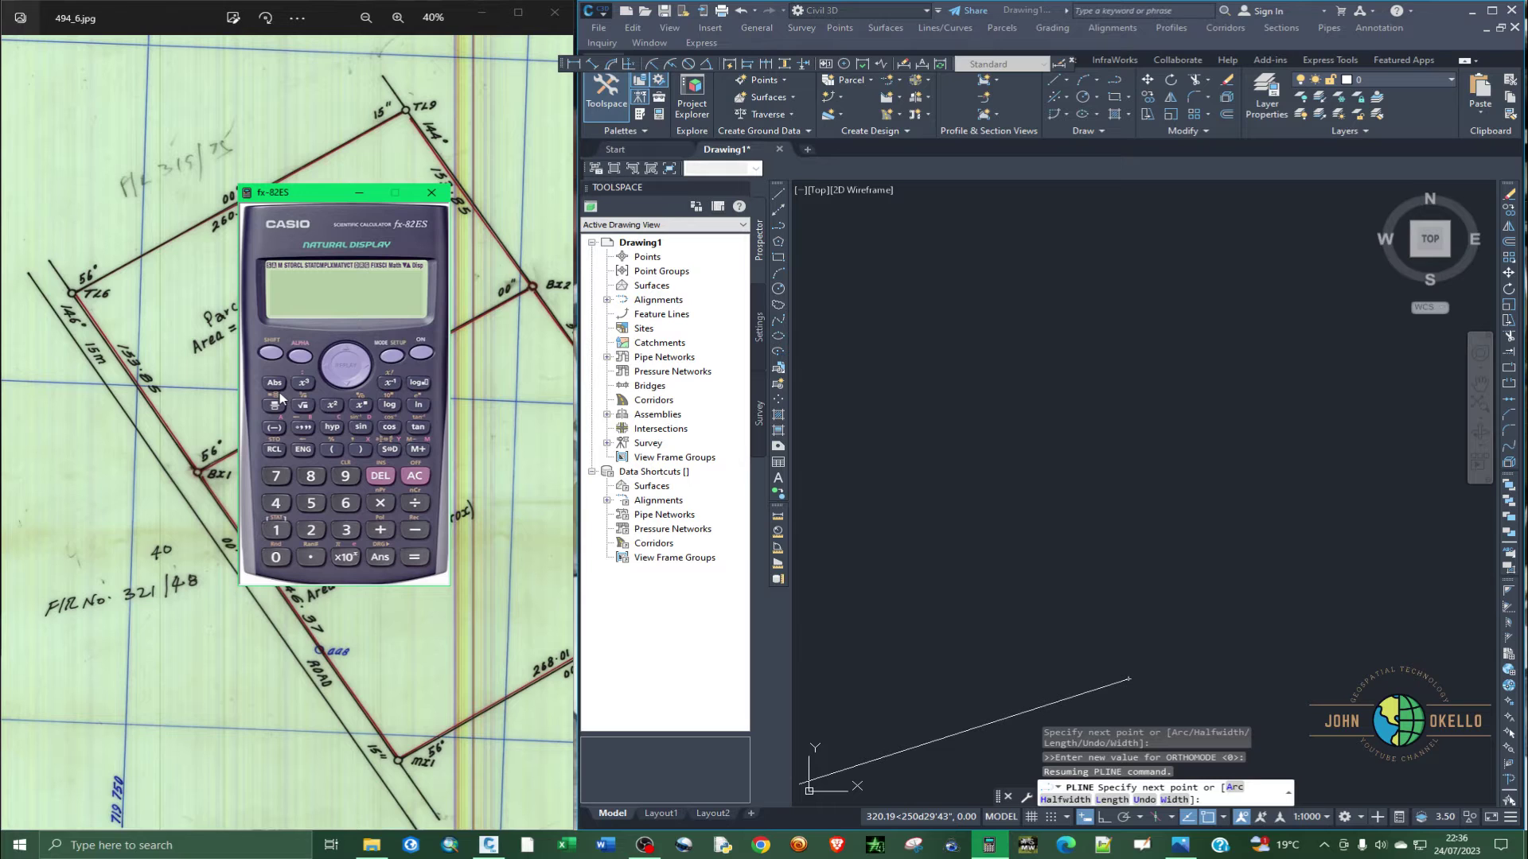
pyautogui.write('146')
pyautogui.click(306, 429)
pyautogui.write('0')
pyautogui.click(304, 427)
pyautogui.write('15')
pyautogui.click(303, 429)
pyautogui.press('Return')
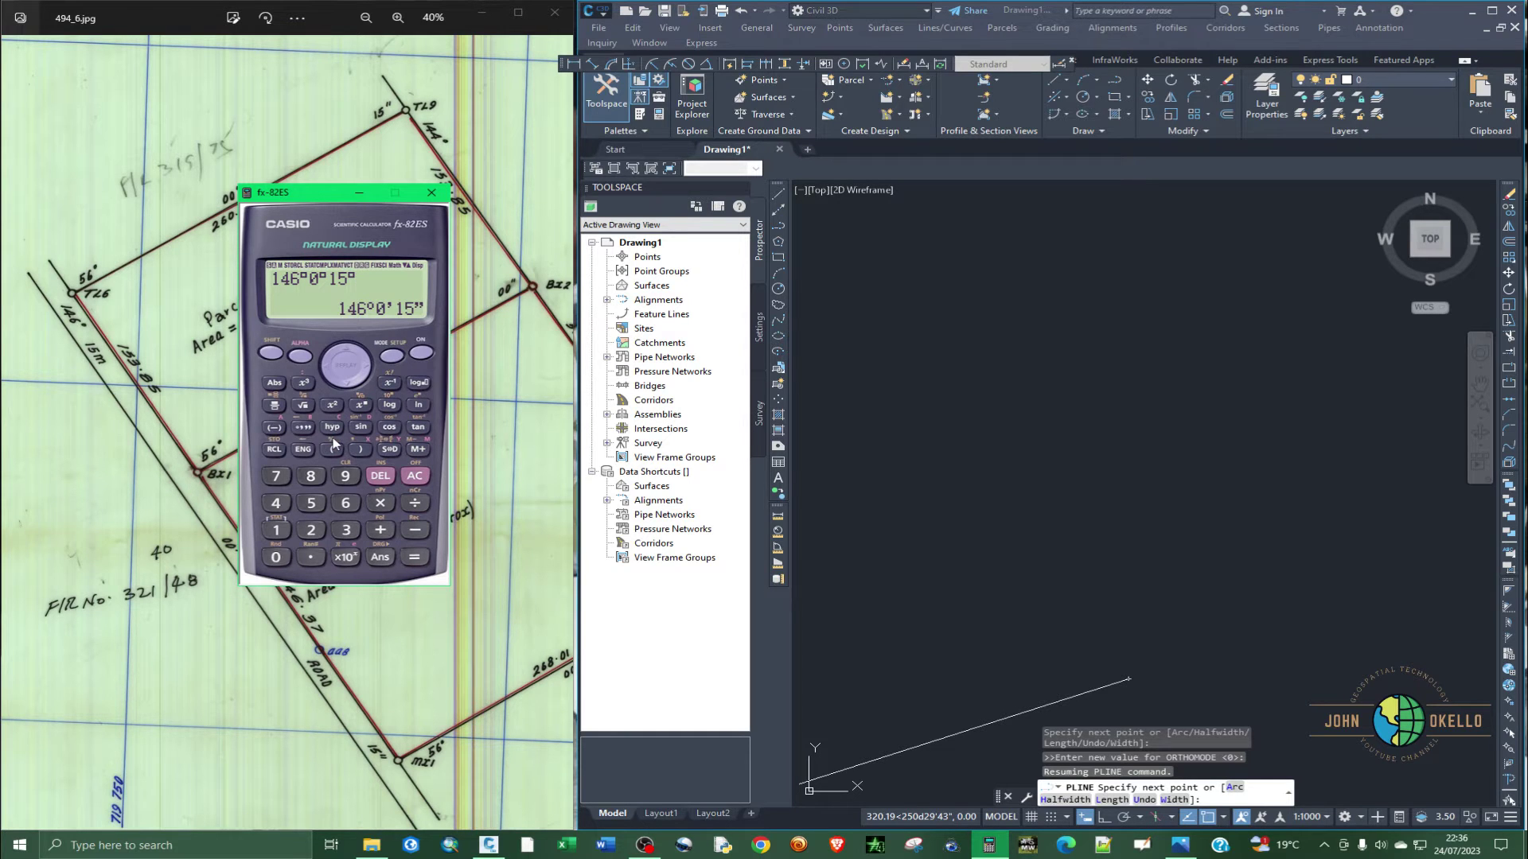
# Add 180° to get the reverse bearing 326°0'15".
pyautogui.write('+180')
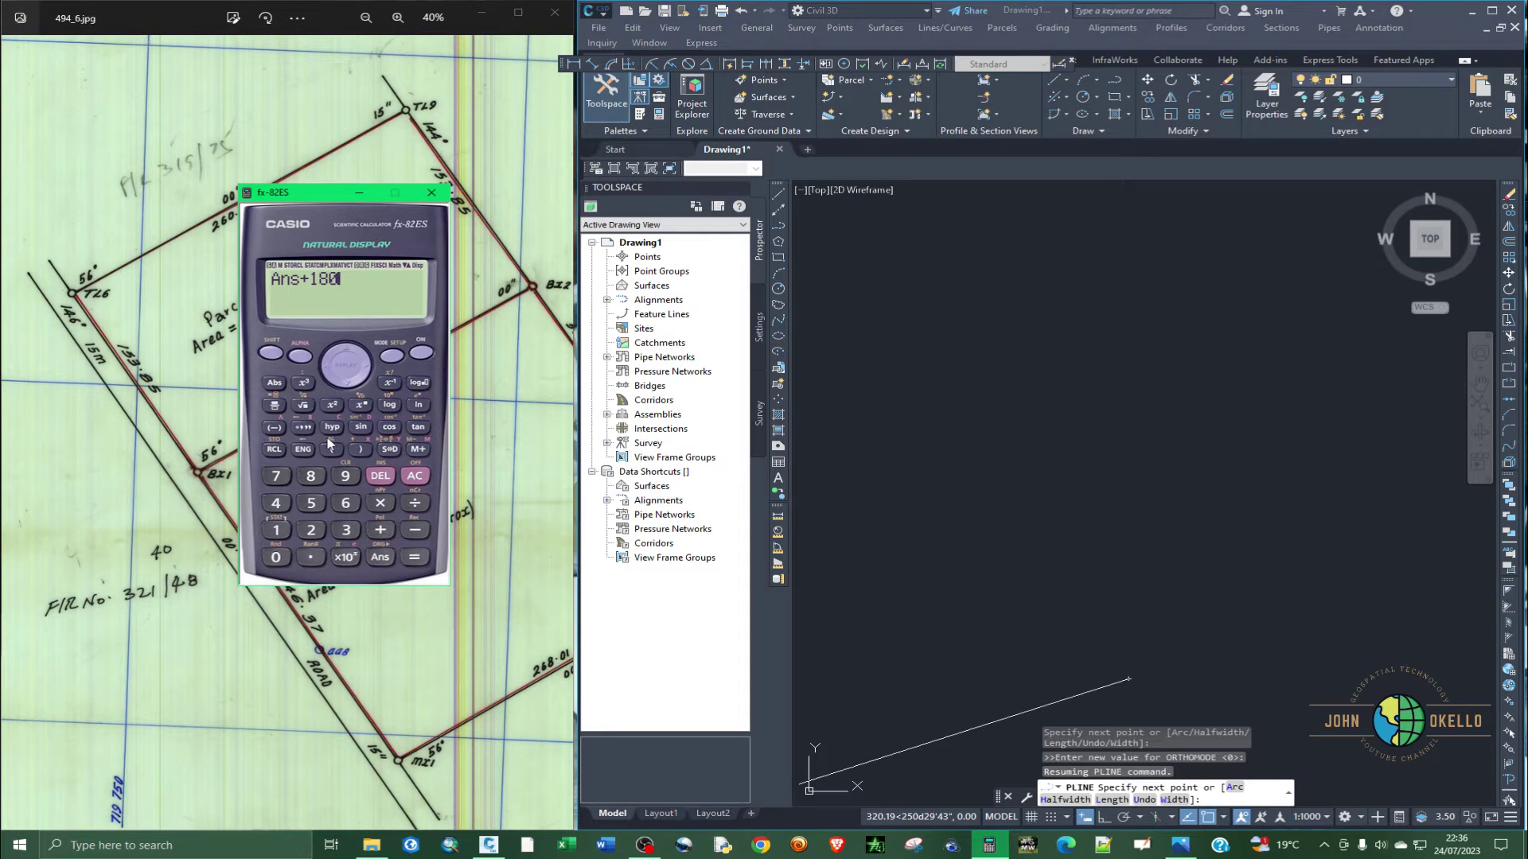
pyautogui.click(303, 427)
pyautogui.click(416, 559)
pyautogui.click(1115, 573)
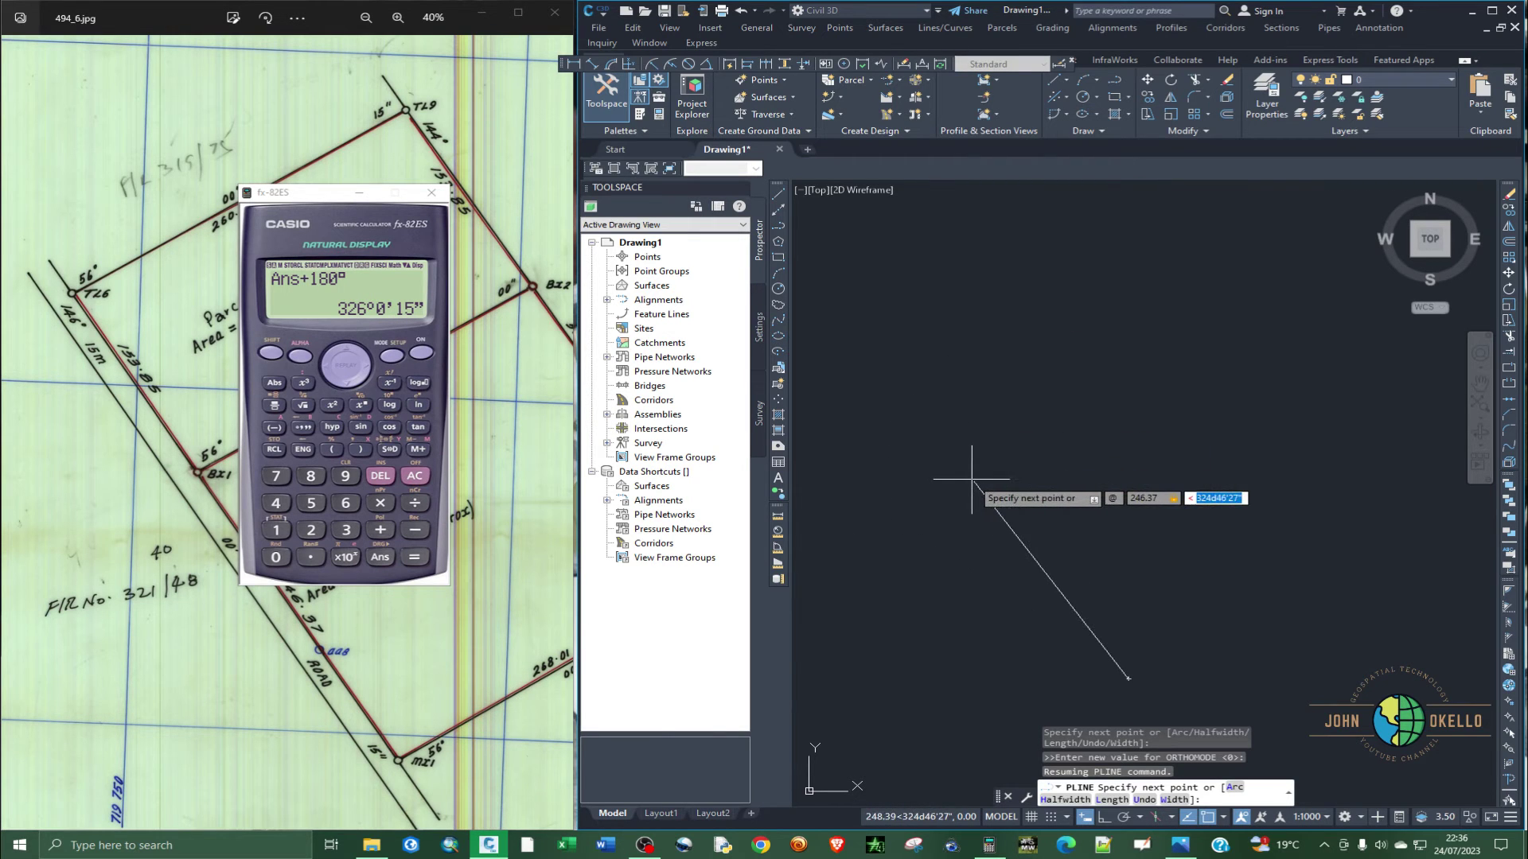
pyautogui.write('326d0\'15"')
pyautogui.press('Return')
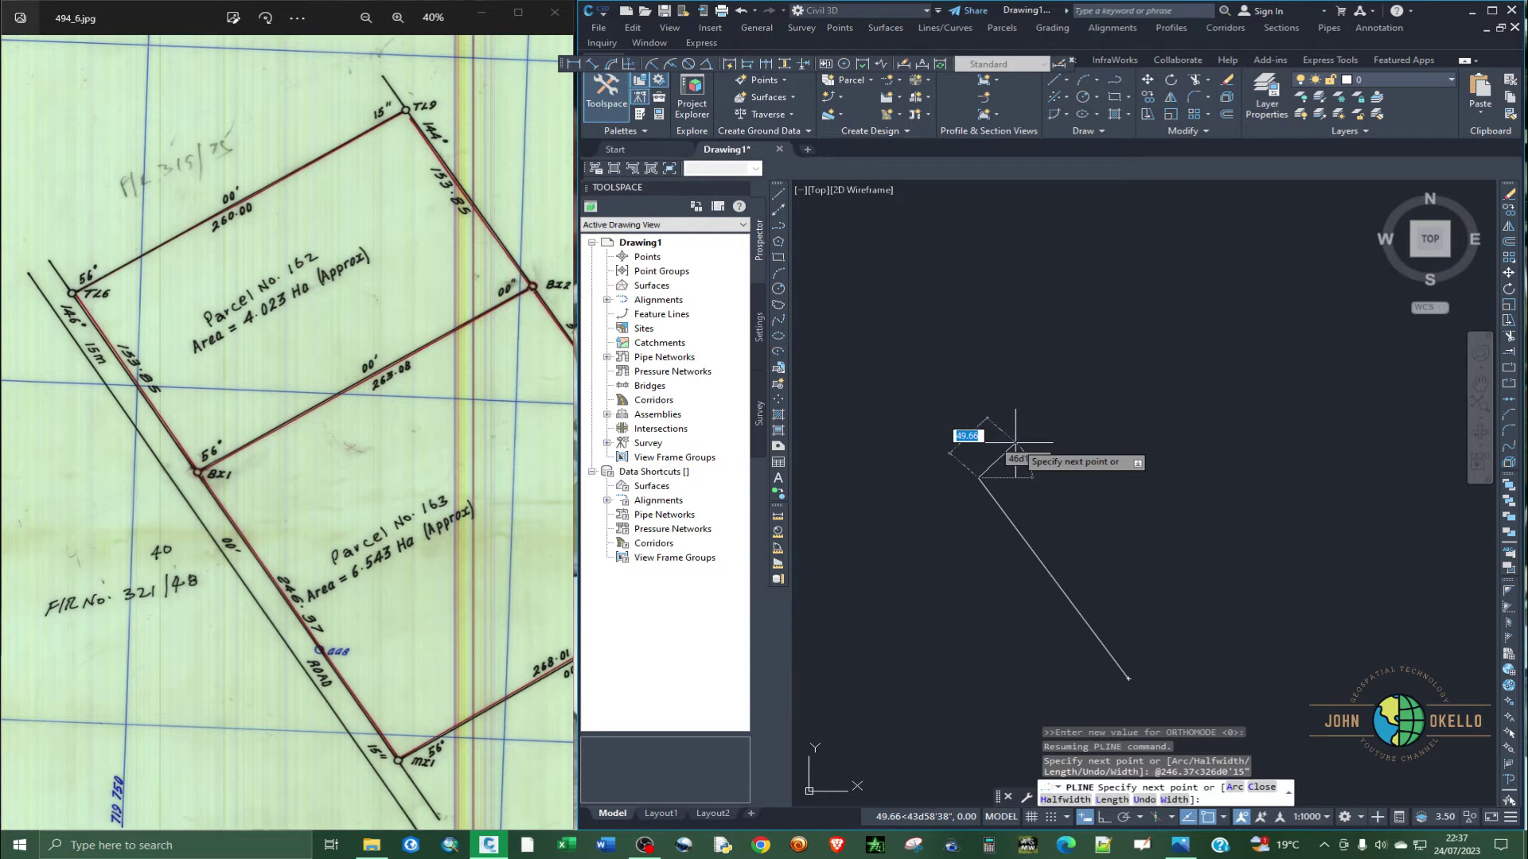
pyautogui.scroll(-2, 470, 346)
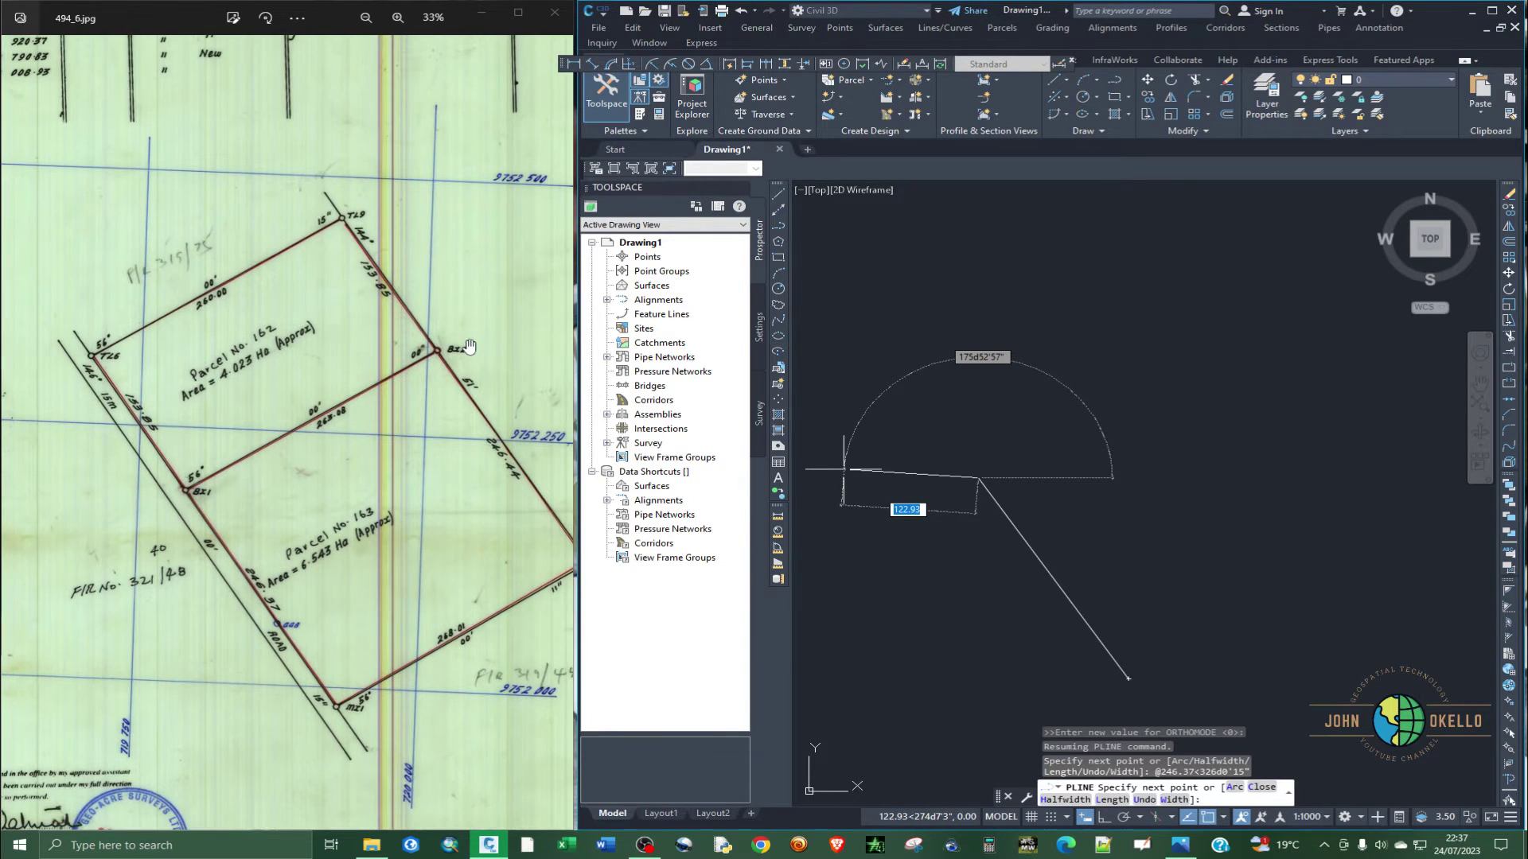
pyautogui.scroll(1, 469, 346)
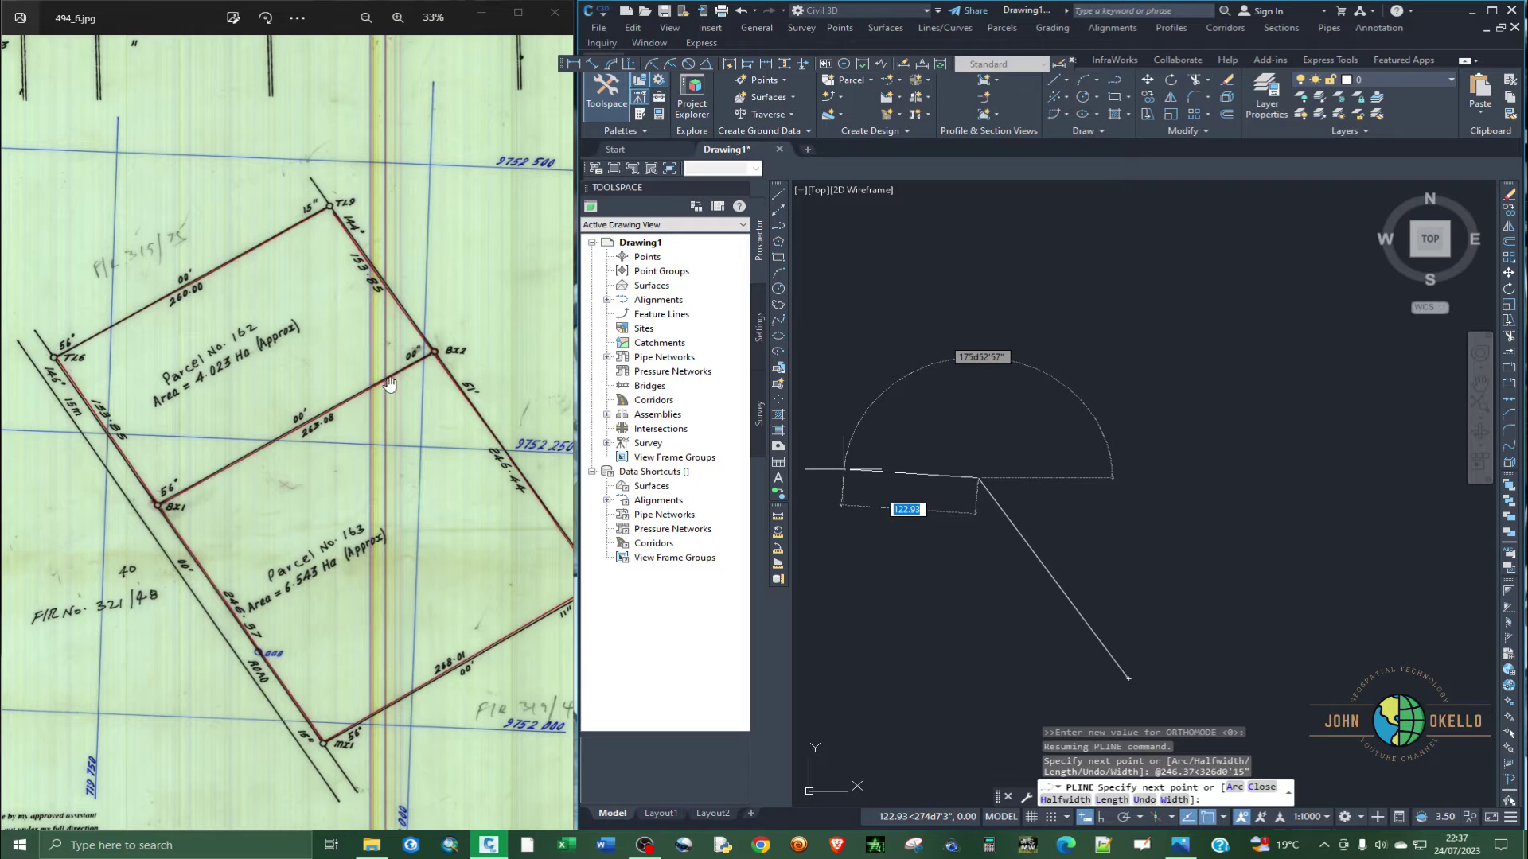
pyautogui.moveTo(354, 481); pyautogui.dragTo(299, 472)
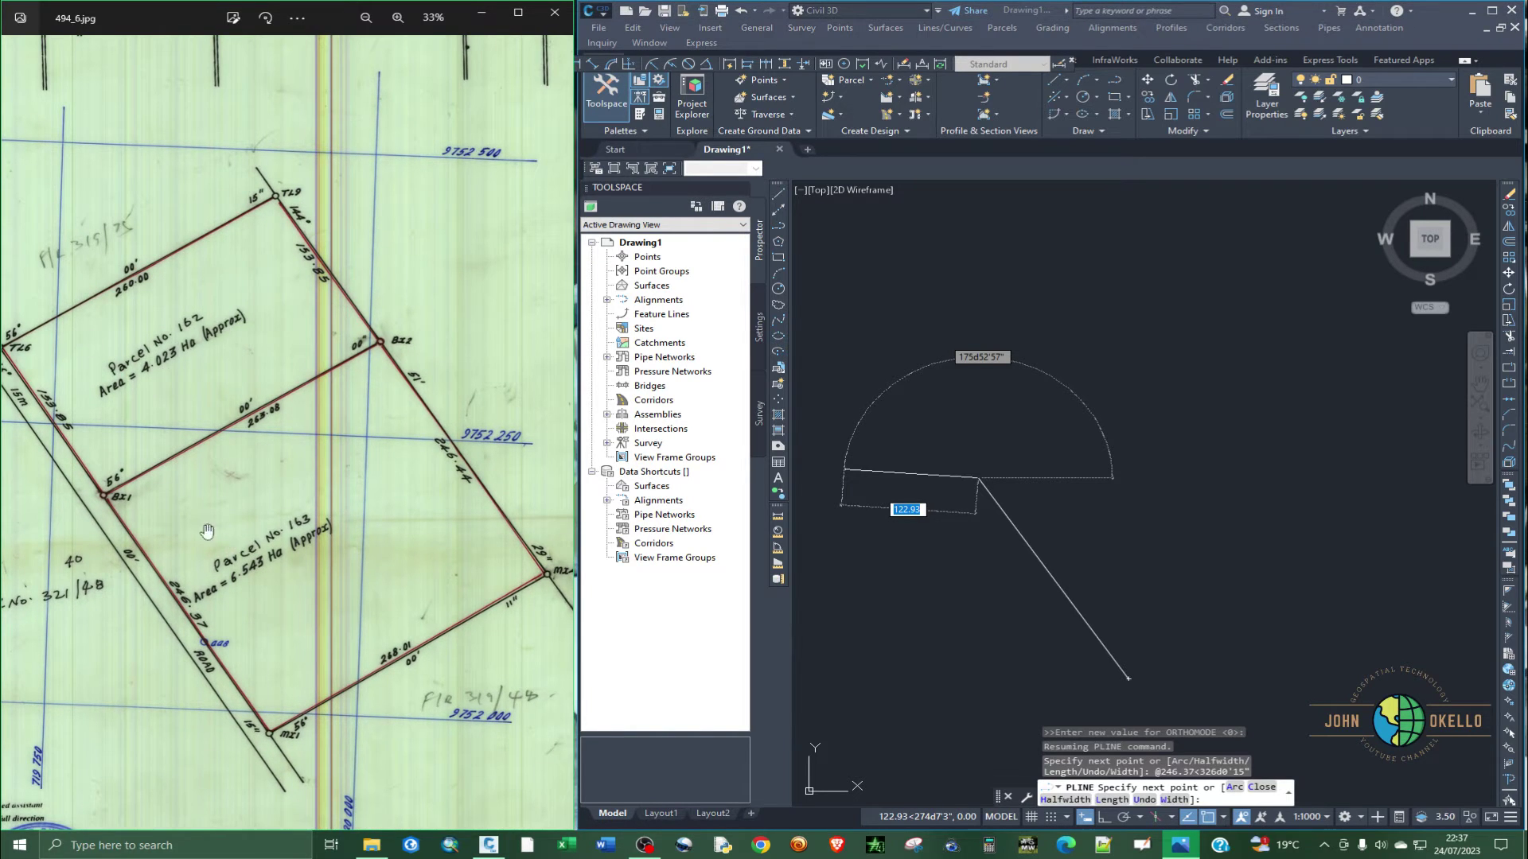
pyautogui.scroll(1, 84, 444)
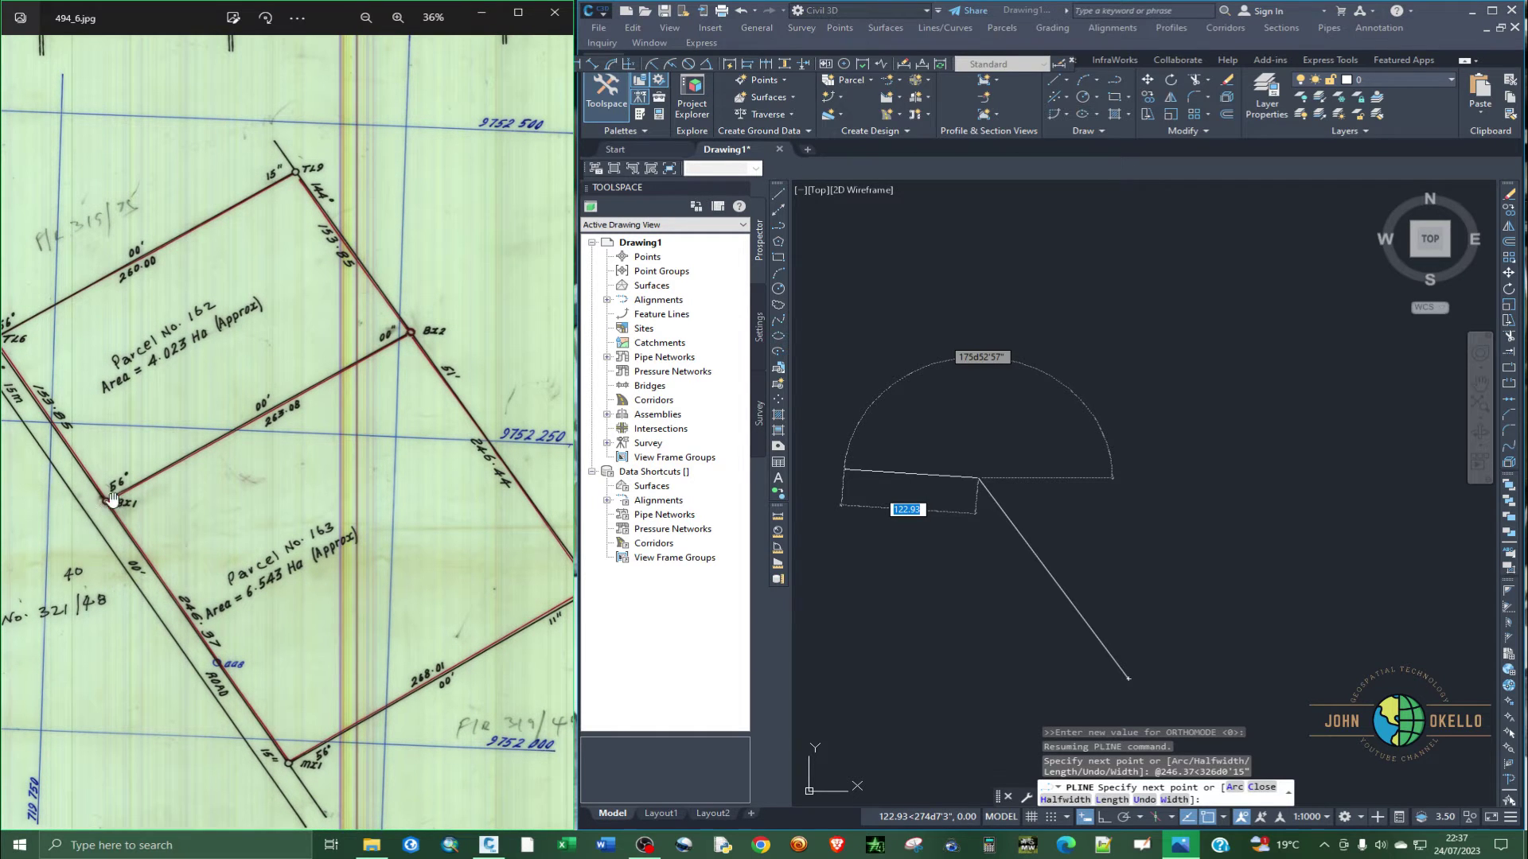
pyautogui.scroll(3, 113, 499)
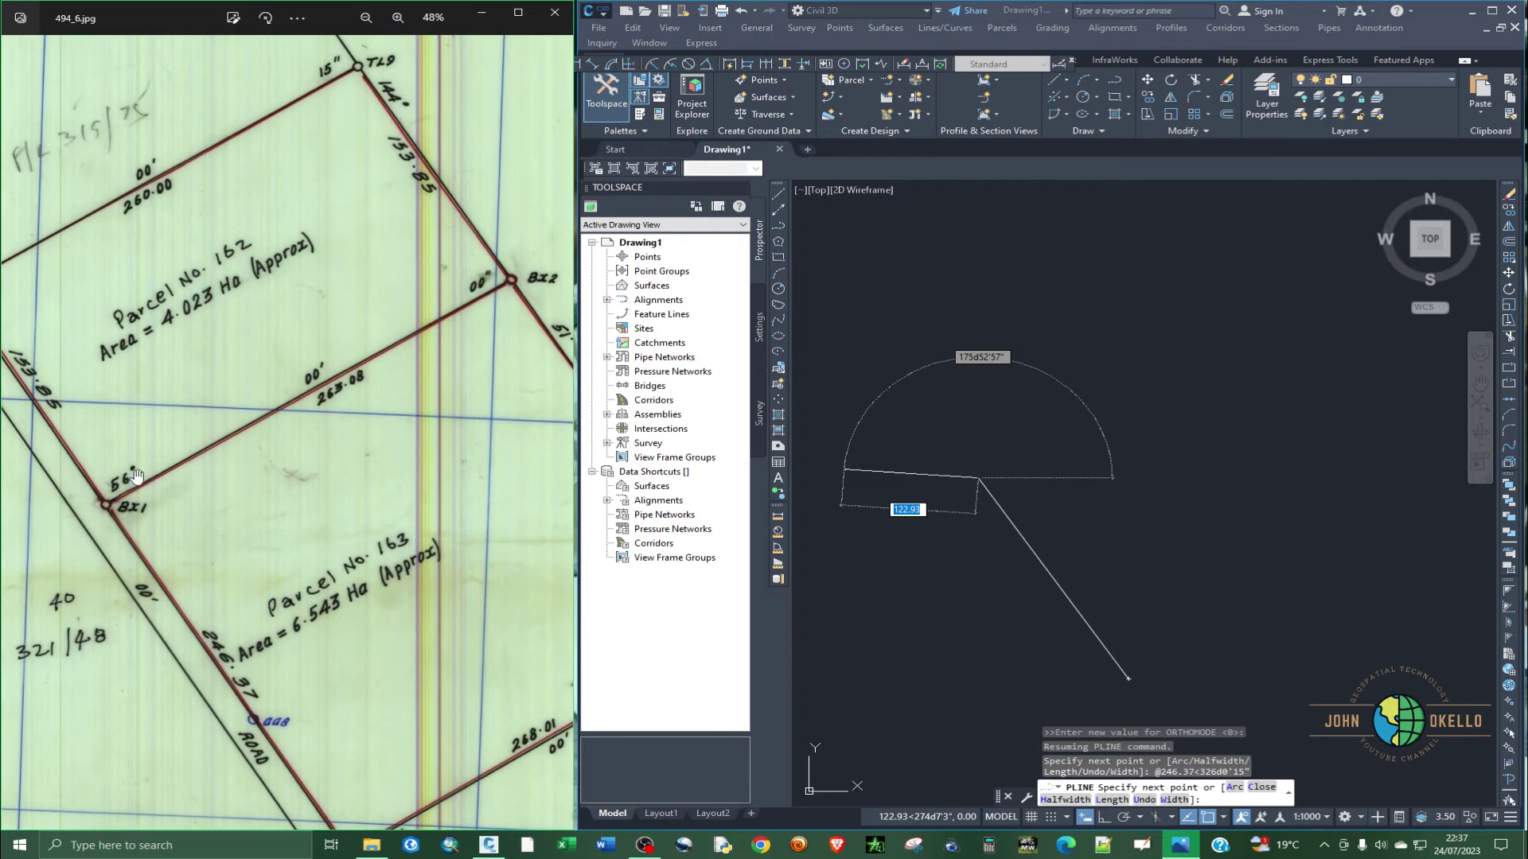
pyautogui.scroll(-1, 168, 487)
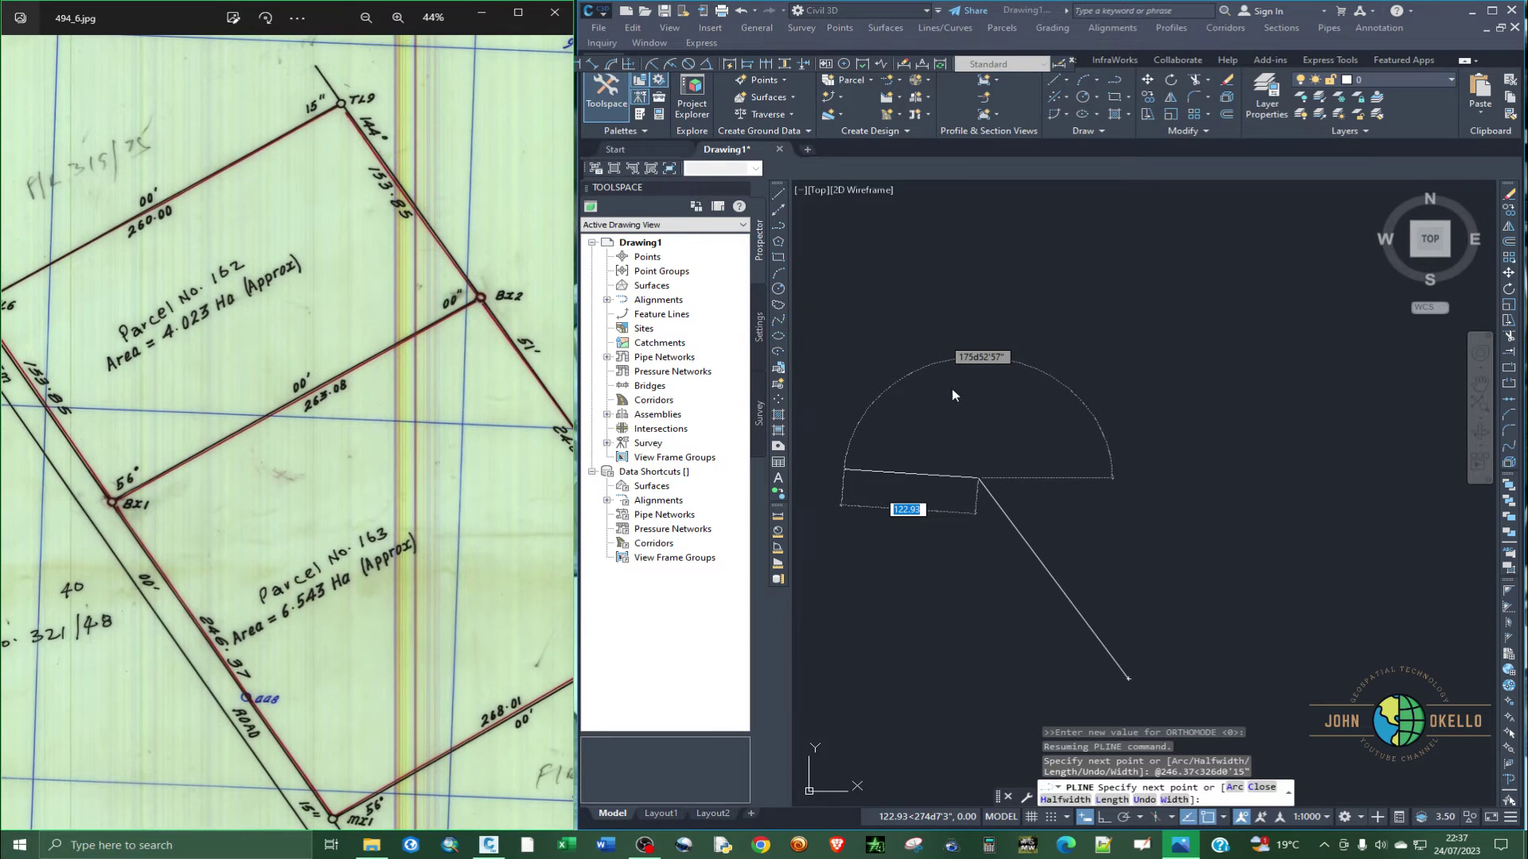
pyautogui.click(1023, 413)
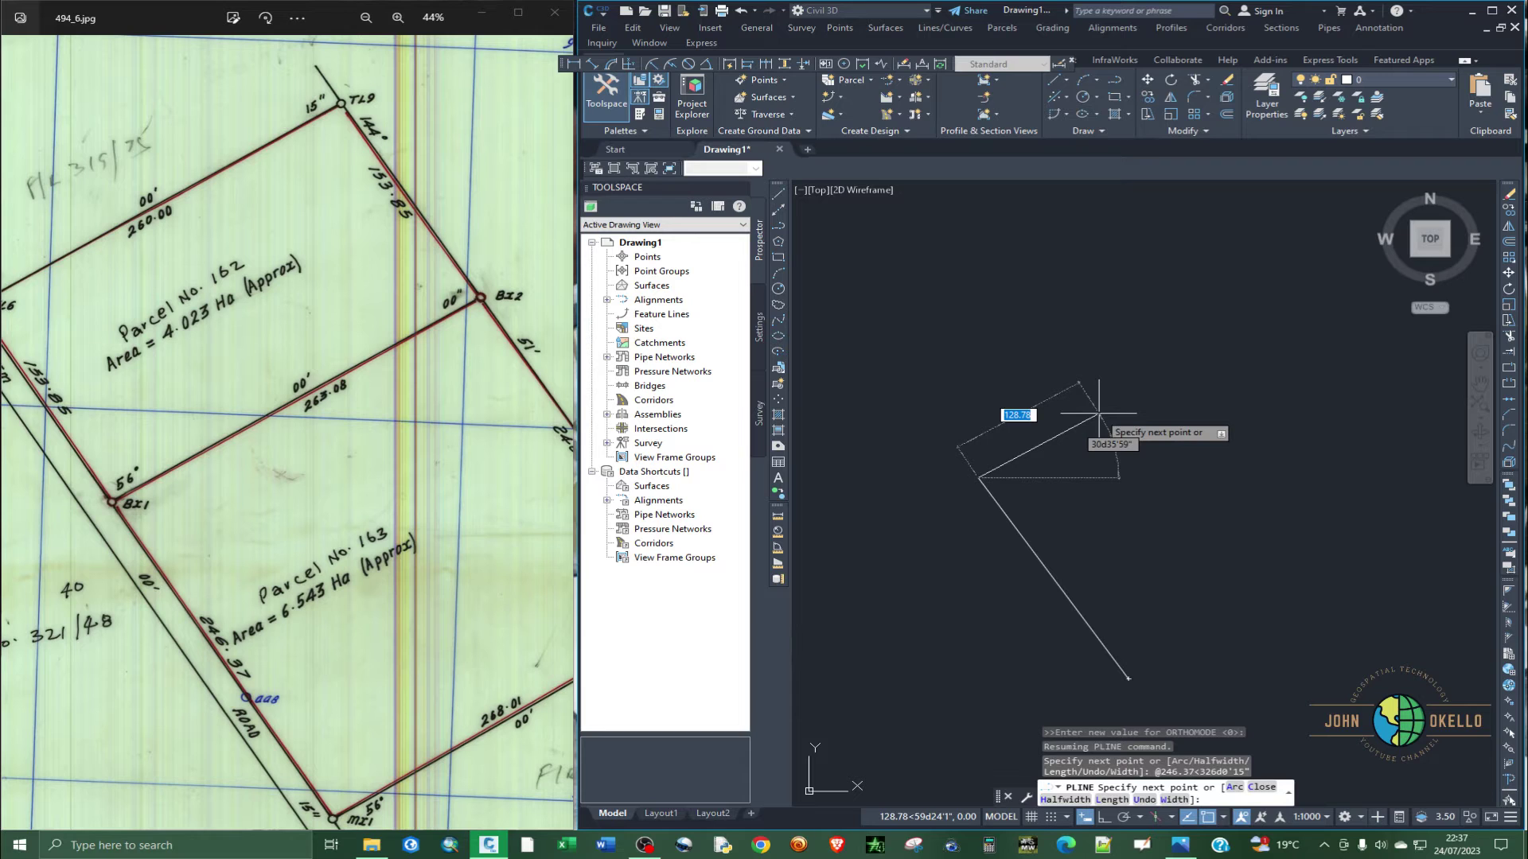
pyautogui.press('F8')
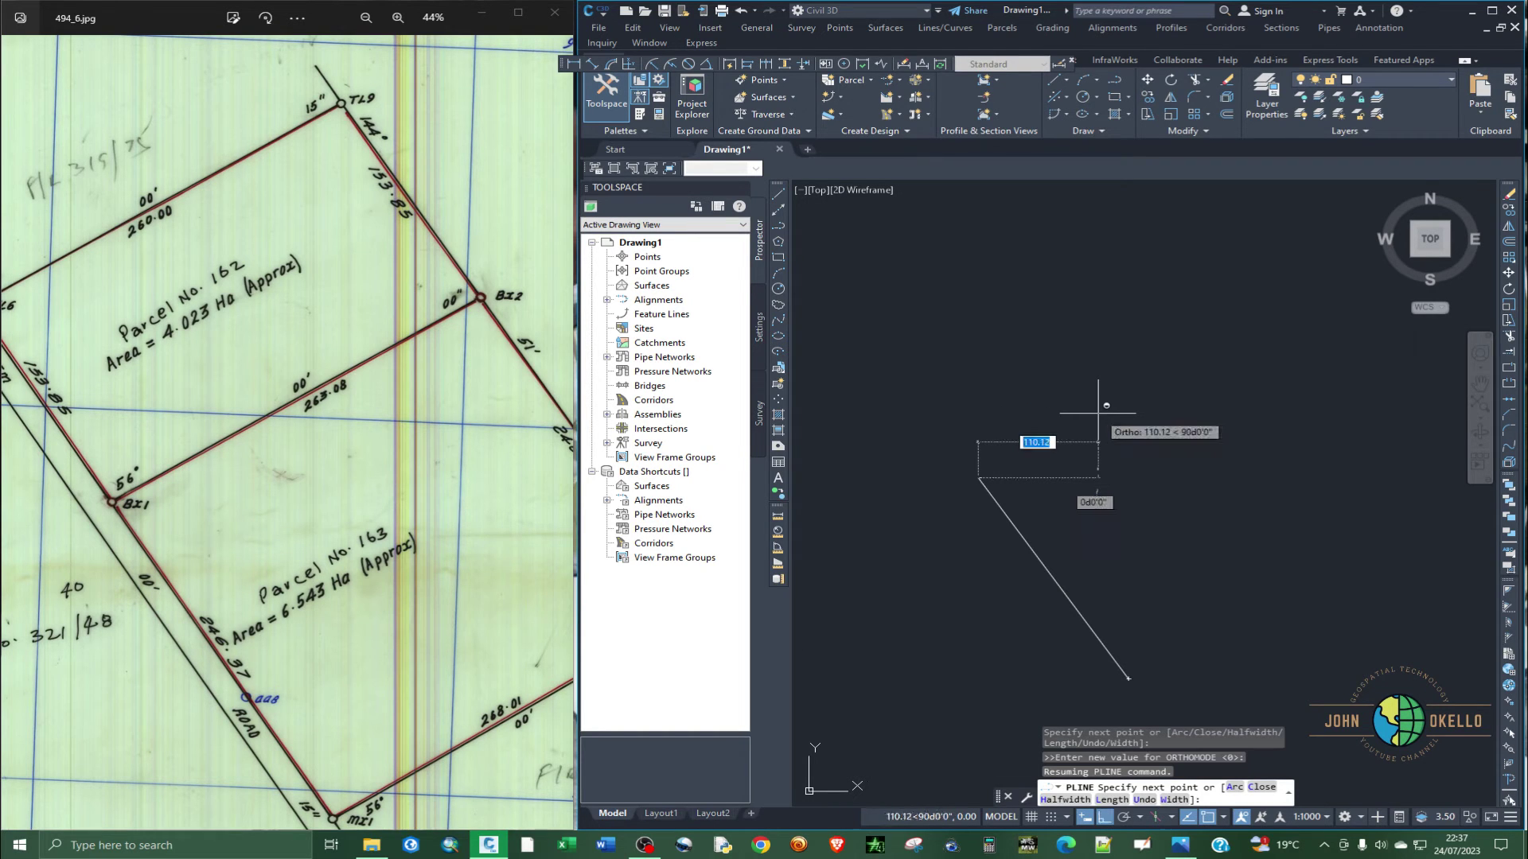
pyautogui.press('F8')
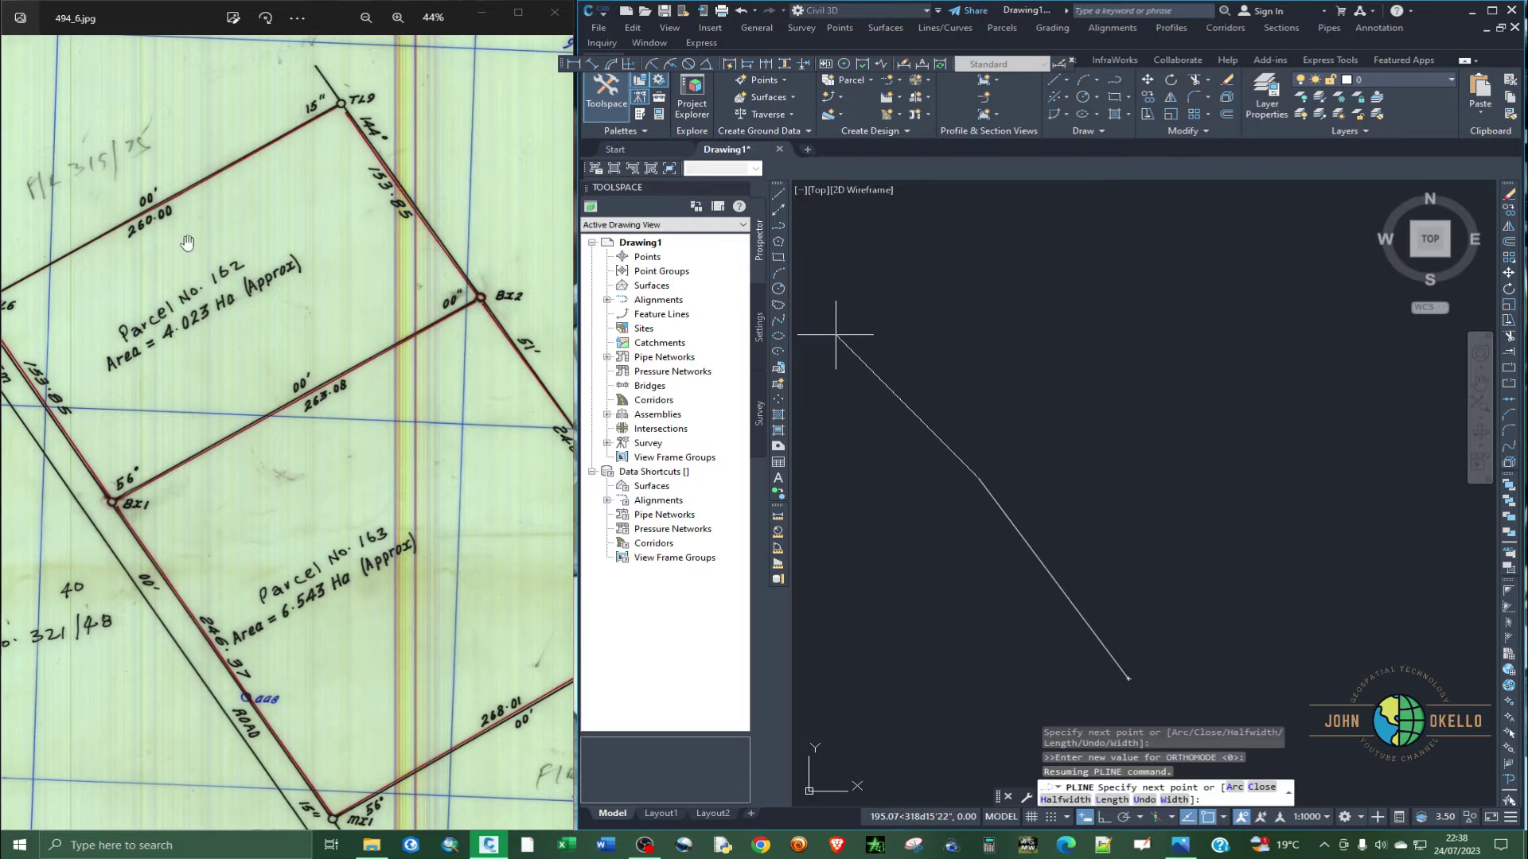
# Enter the leg from BX1 as 263.08 at a bearing of 56d0'0".
pyautogui.scroll(3, 346, 400)
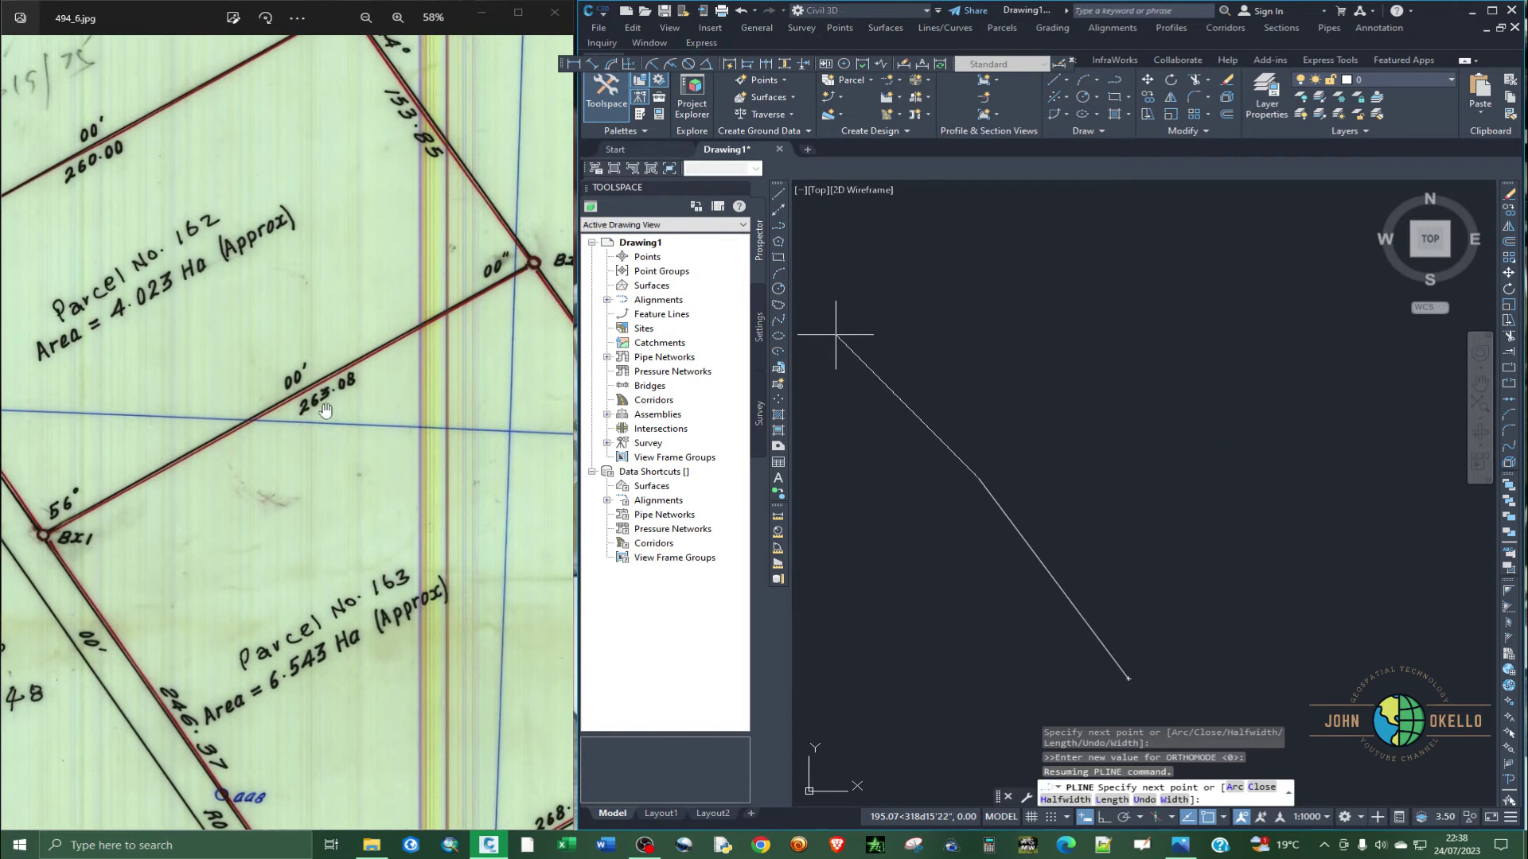
pyautogui.scroll(-1, 362, 400)
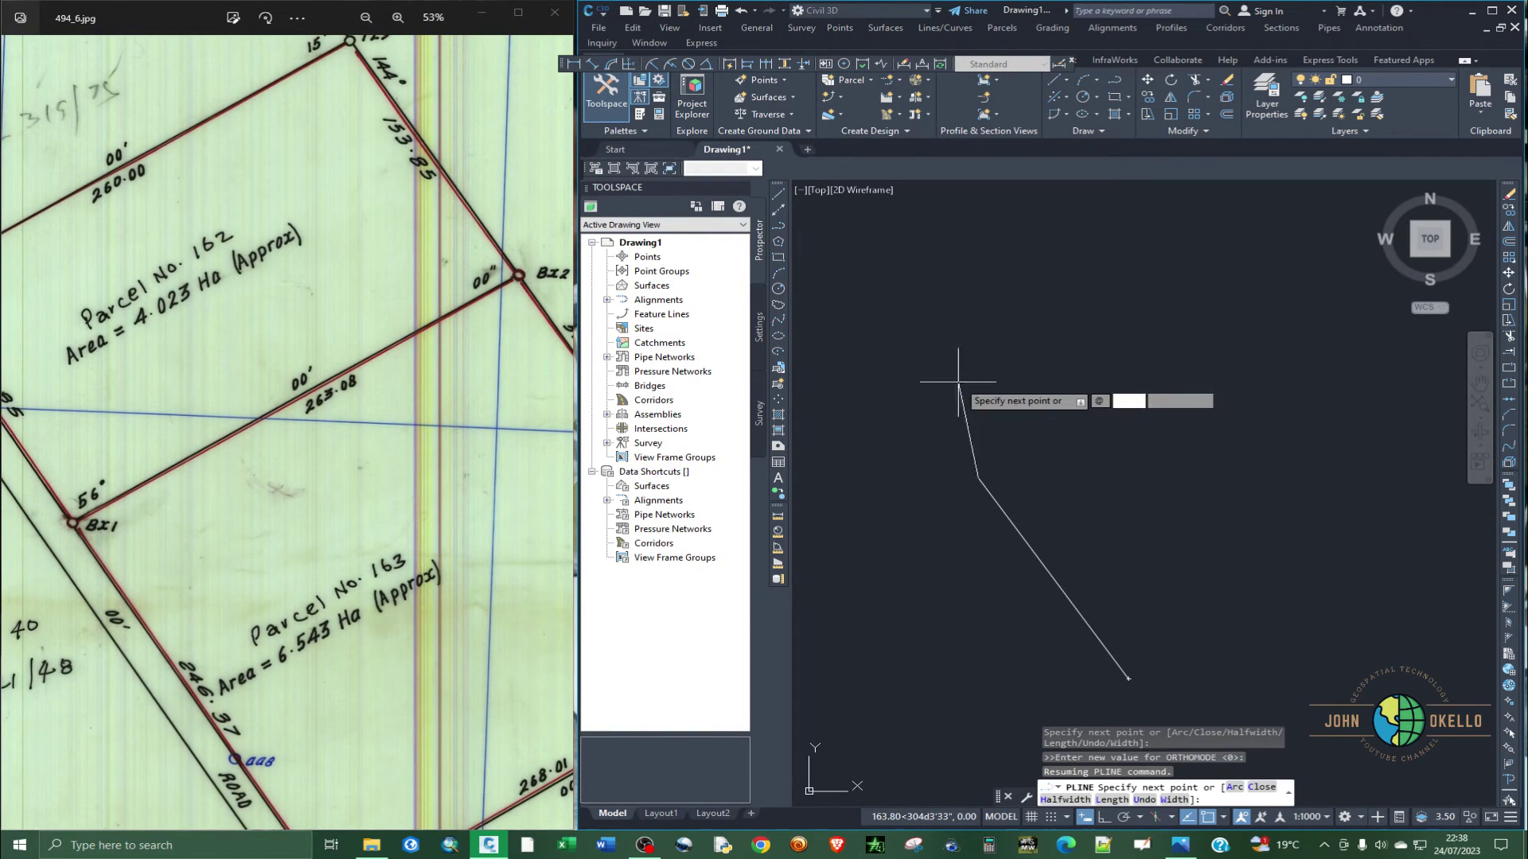
pyautogui.write('2')
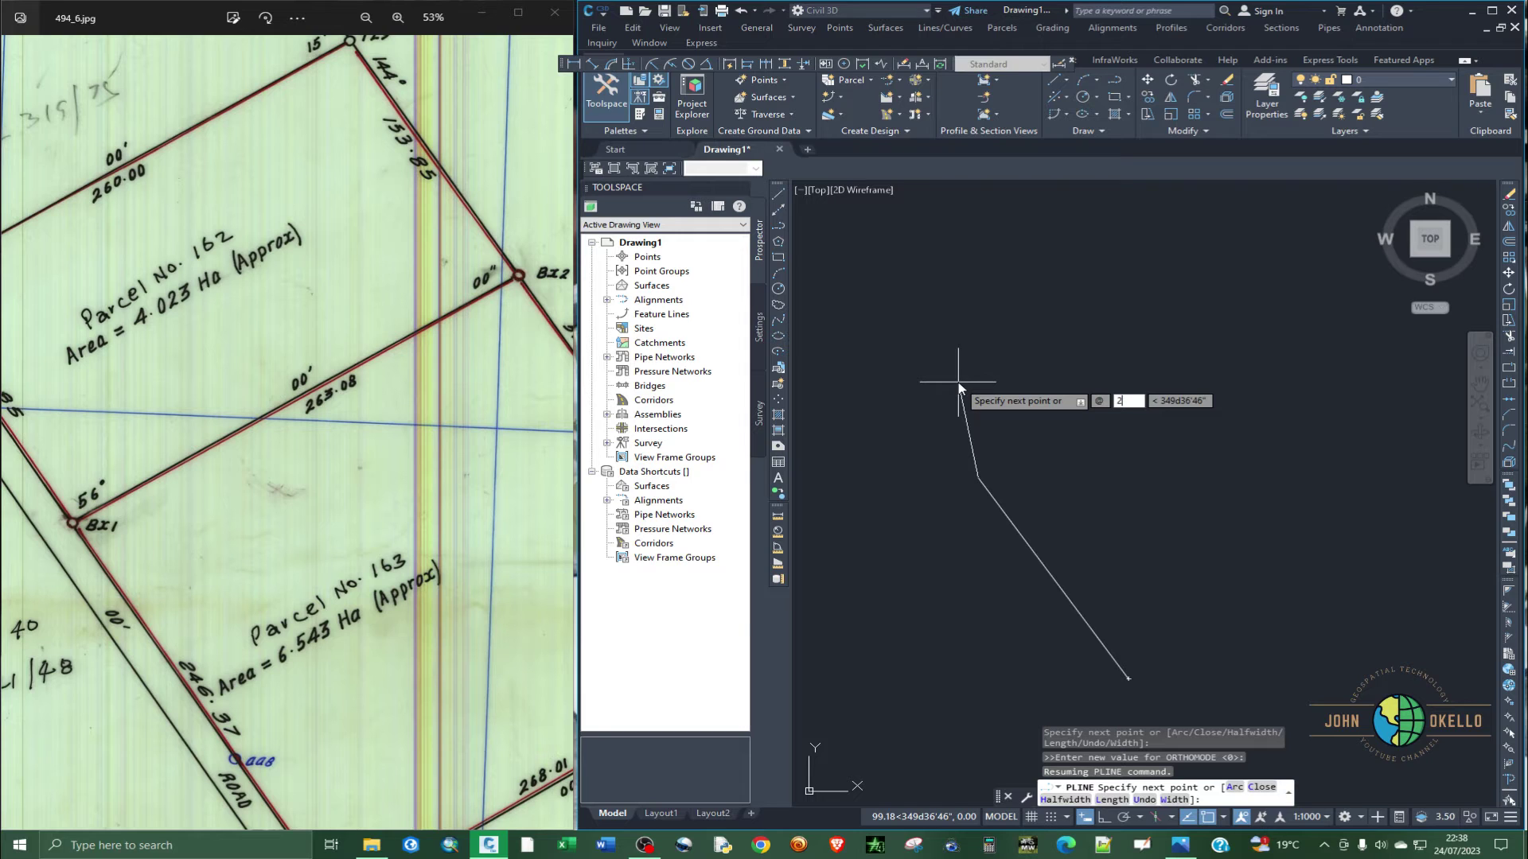
pyautogui.write('63.08')
pyautogui.press('Tab')
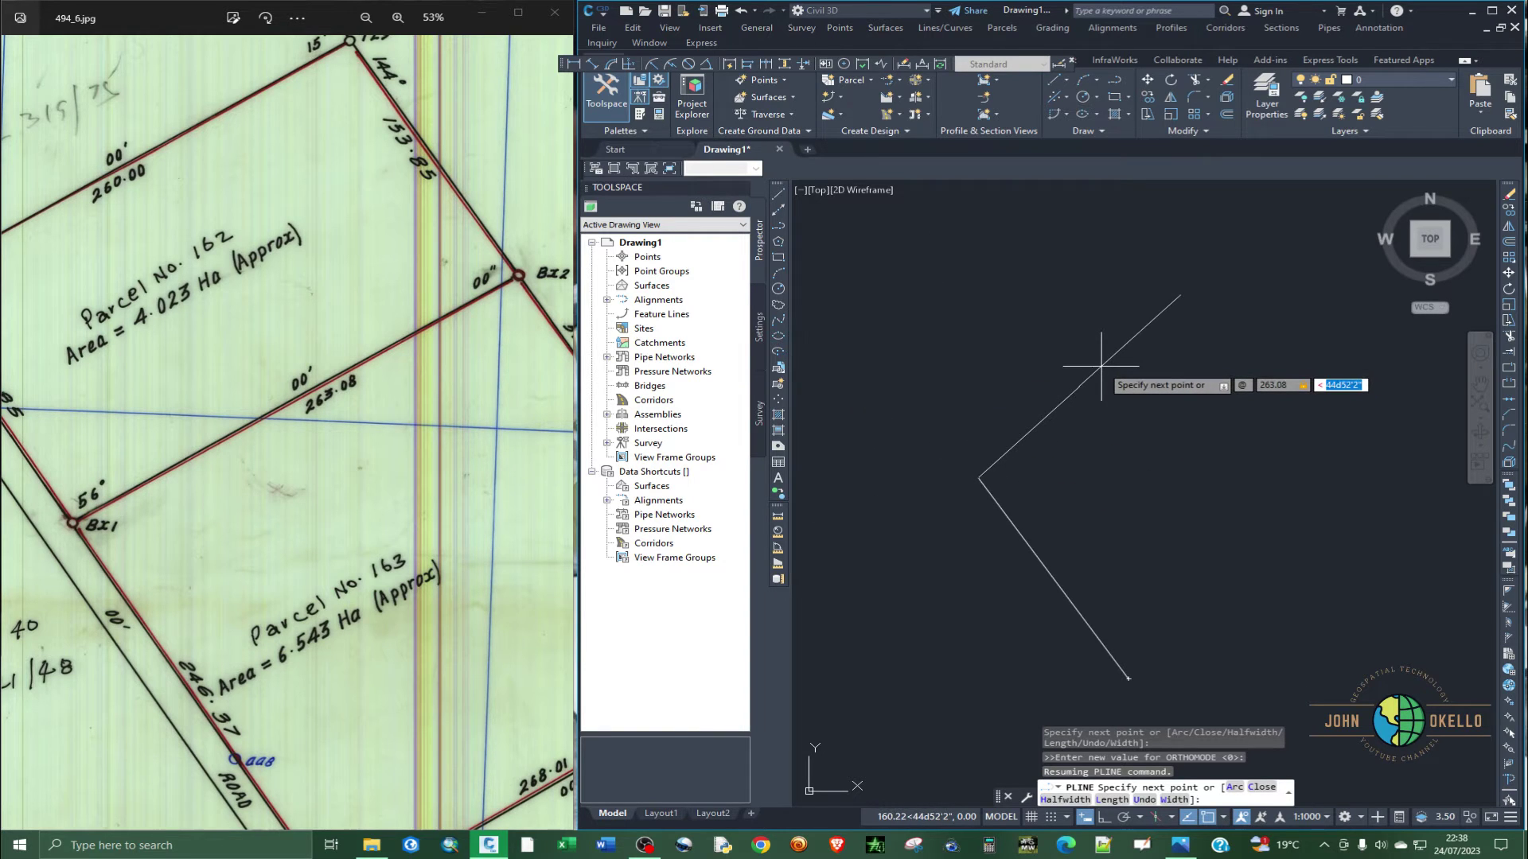
pyautogui.write('56d')
pyautogui.write('0')
pyautogui.write('"')
# Commit the 263.08 leg at 56°, toggle Ortho, and enter 246.44 for the leg toward MIA.
pyautogui.press('Return')
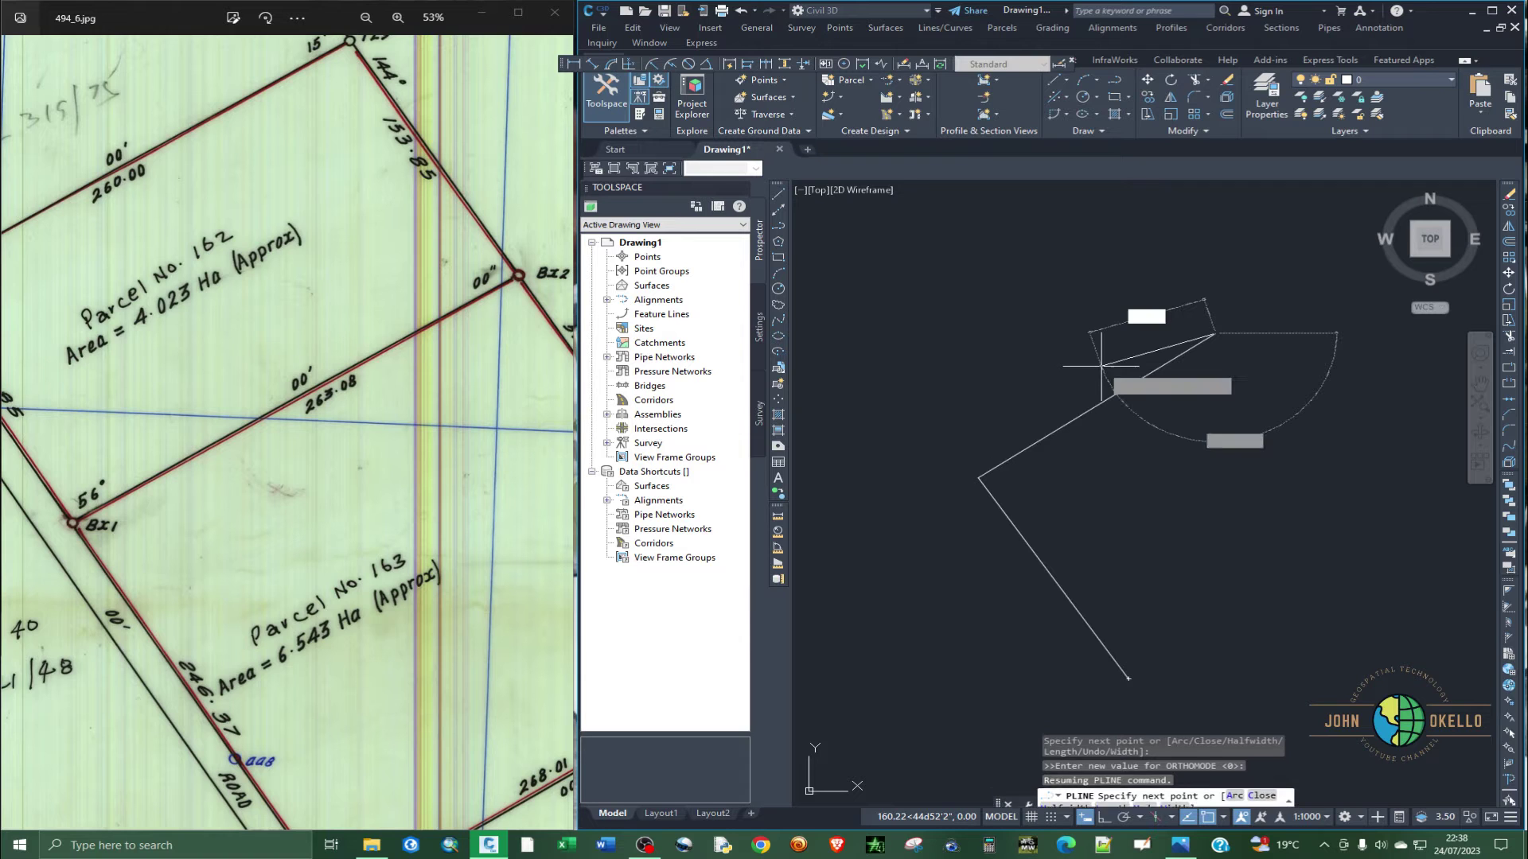
pyautogui.scroll(-2, 911, 425)
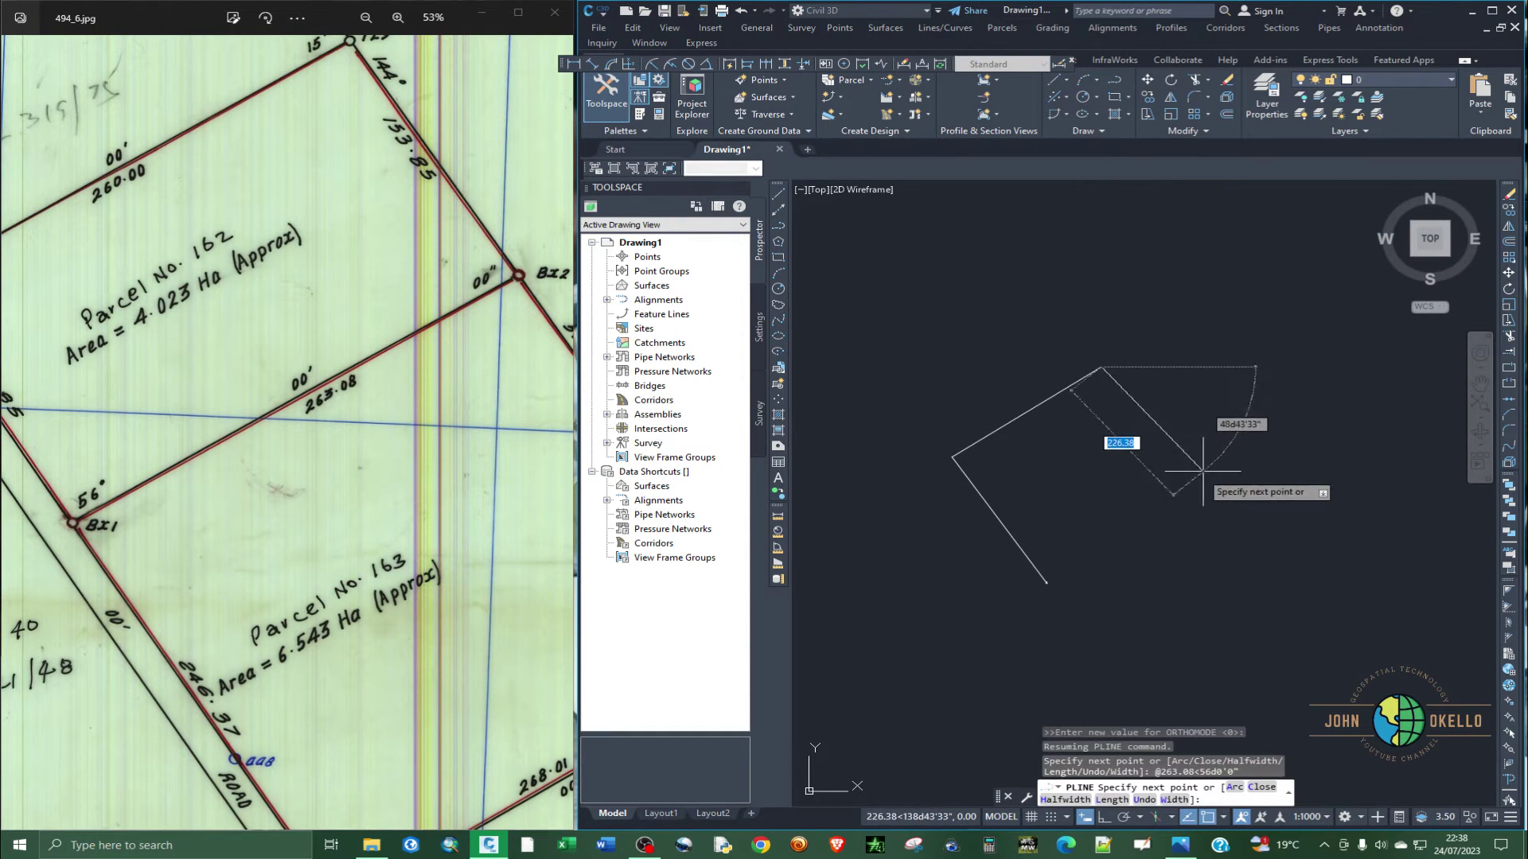
pyautogui.scroll(-4, 152, 469)
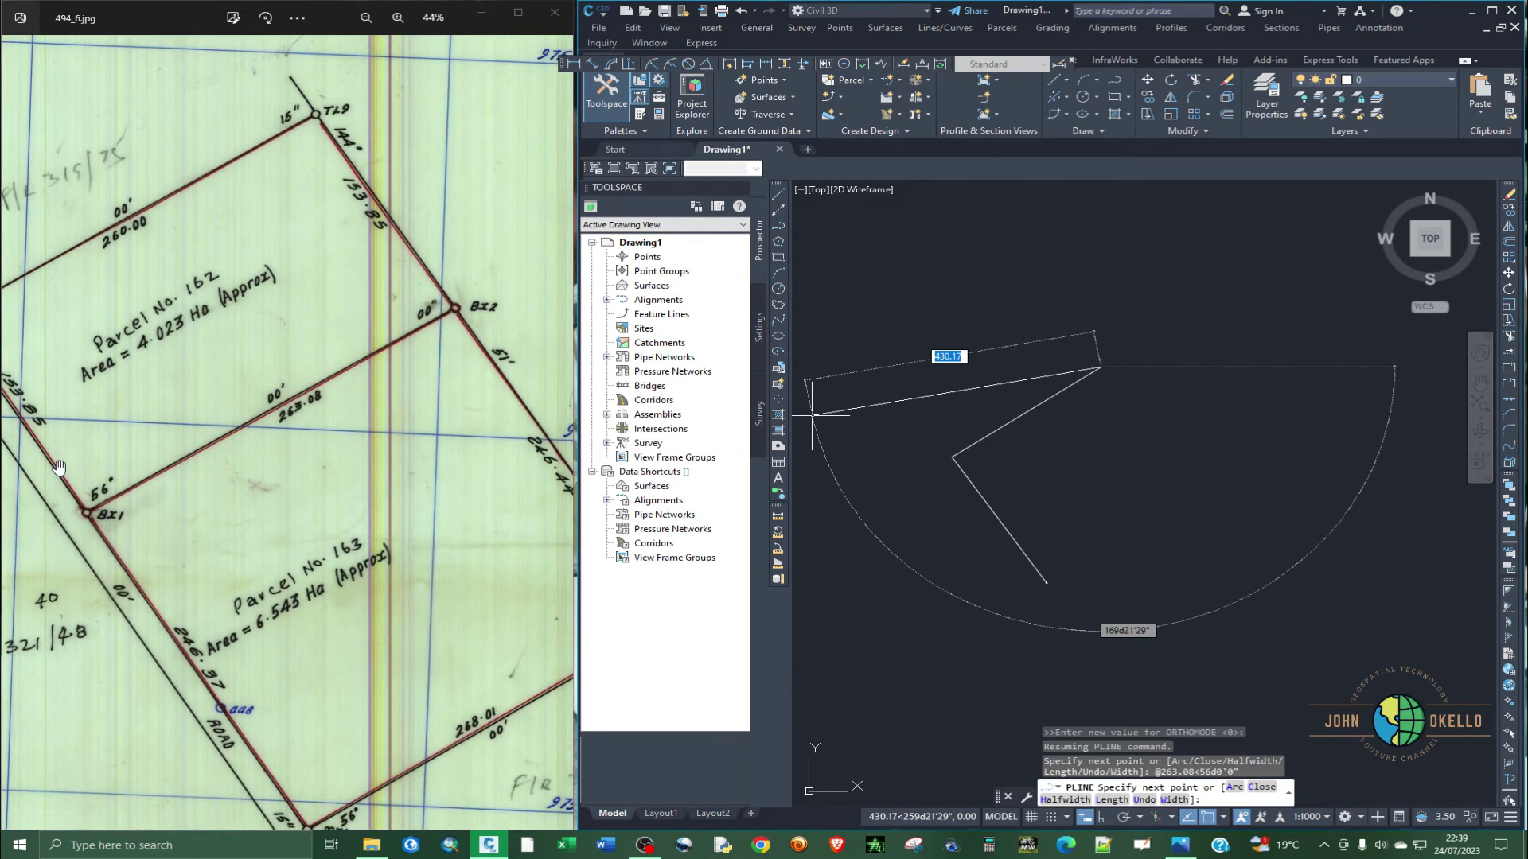
pyautogui.scroll(3, 487, 450)
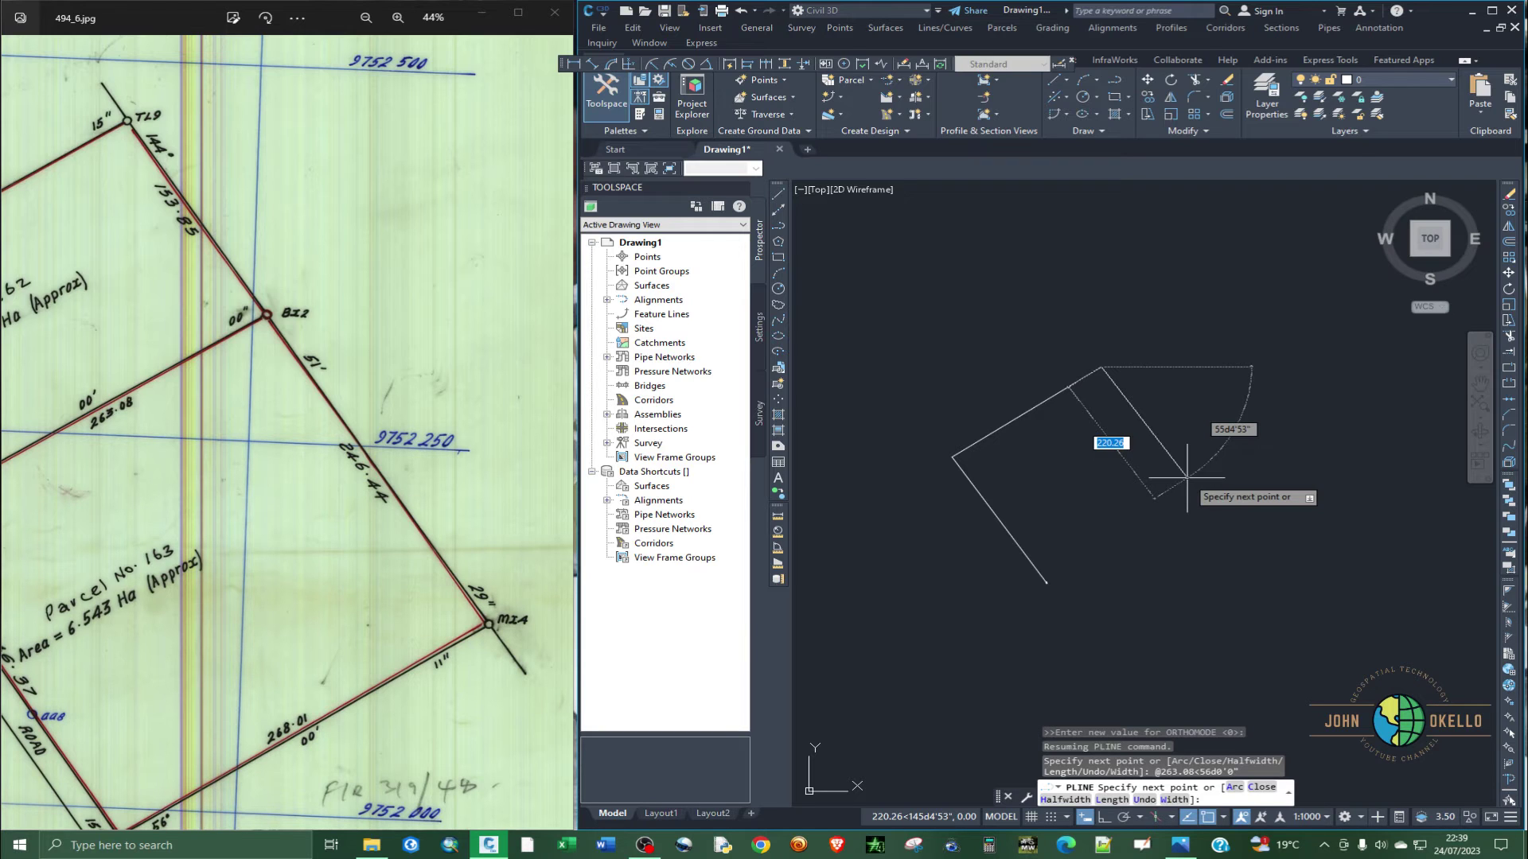
pyautogui.press('shift')
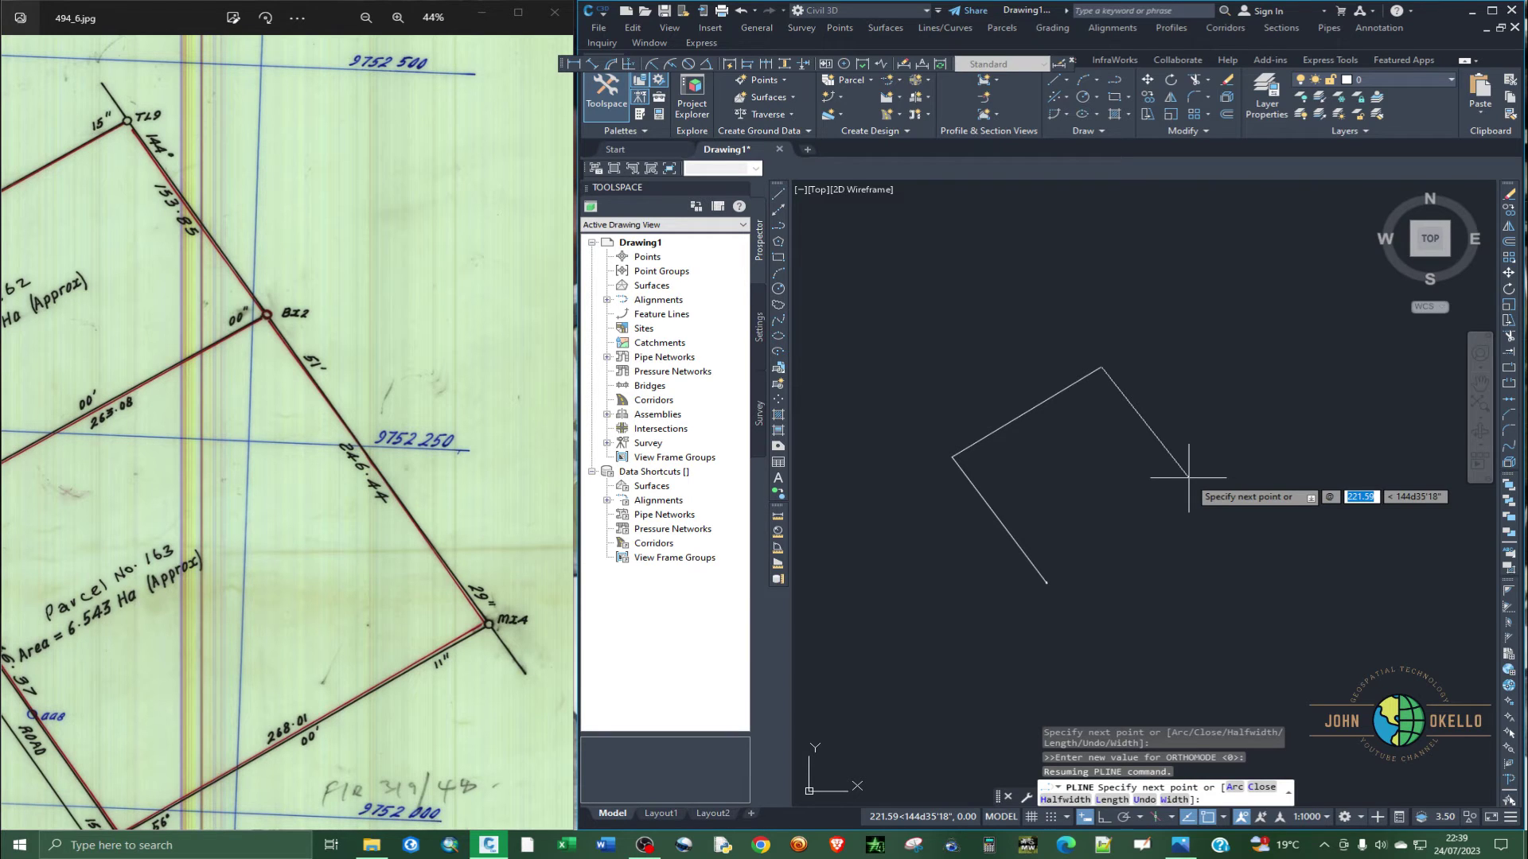
pyautogui.write('246.44')
# Enter 144°51'29" as the angle of the 246.44 leg, bringing corners BI2 and MIA into view.
pyautogui.press('Tab')
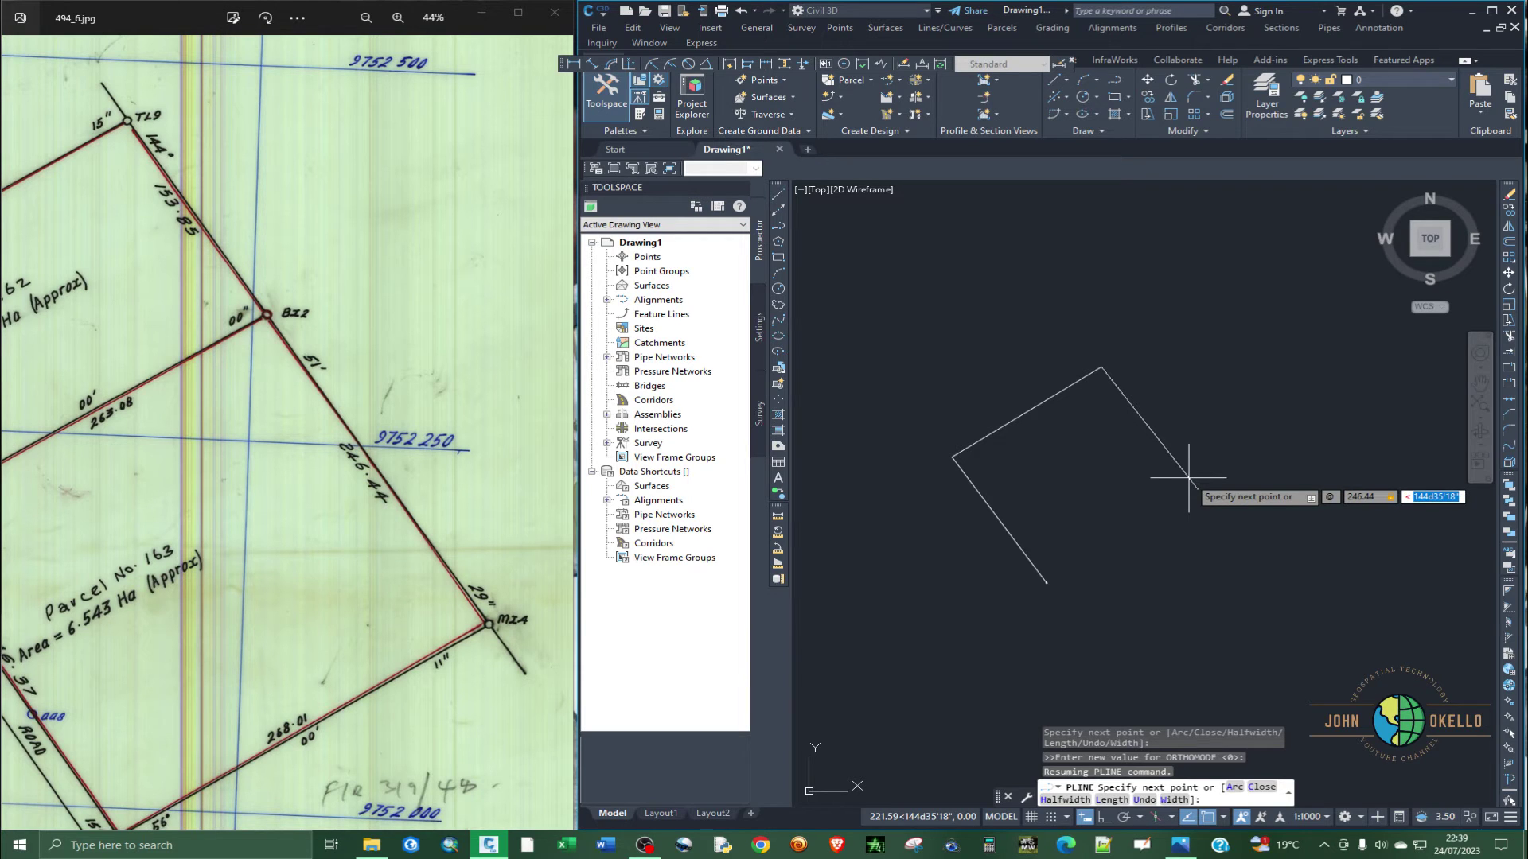
pyautogui.write('1444')
pyautogui.press('BackSpace')
pyautogui.write('d51\'29"')
pyautogui.scroll(2, 535, 640)
pyautogui.moveTo(505, 675); pyautogui.dragTo(485, 699)
pyautogui.scroll(-1, 481, 679)
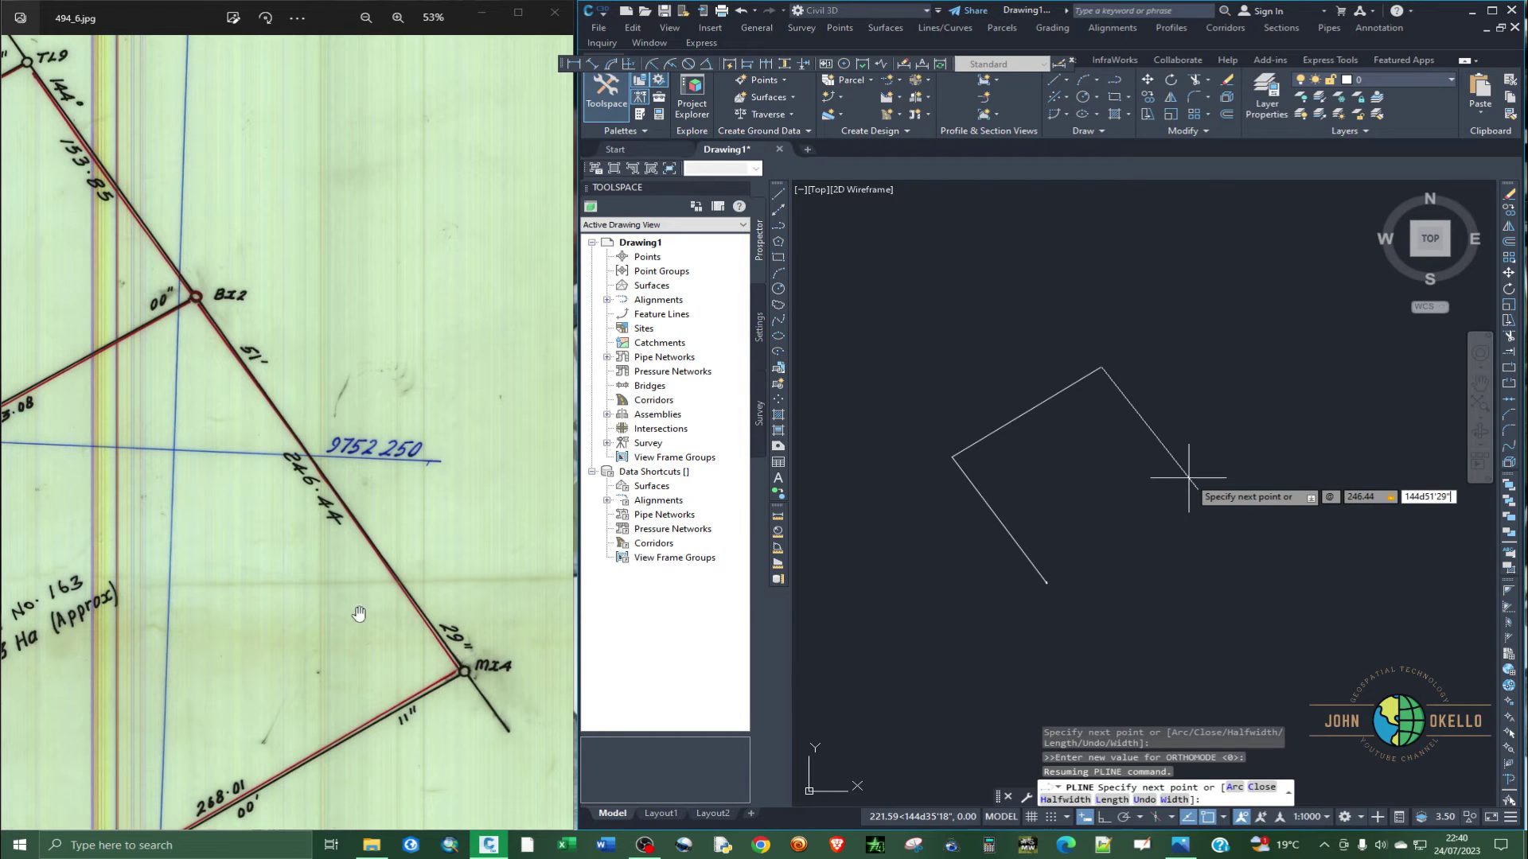
# Cancel the polyline, keeping only the 246.37 and 263.08 sides.
pyautogui.click(910, 542)
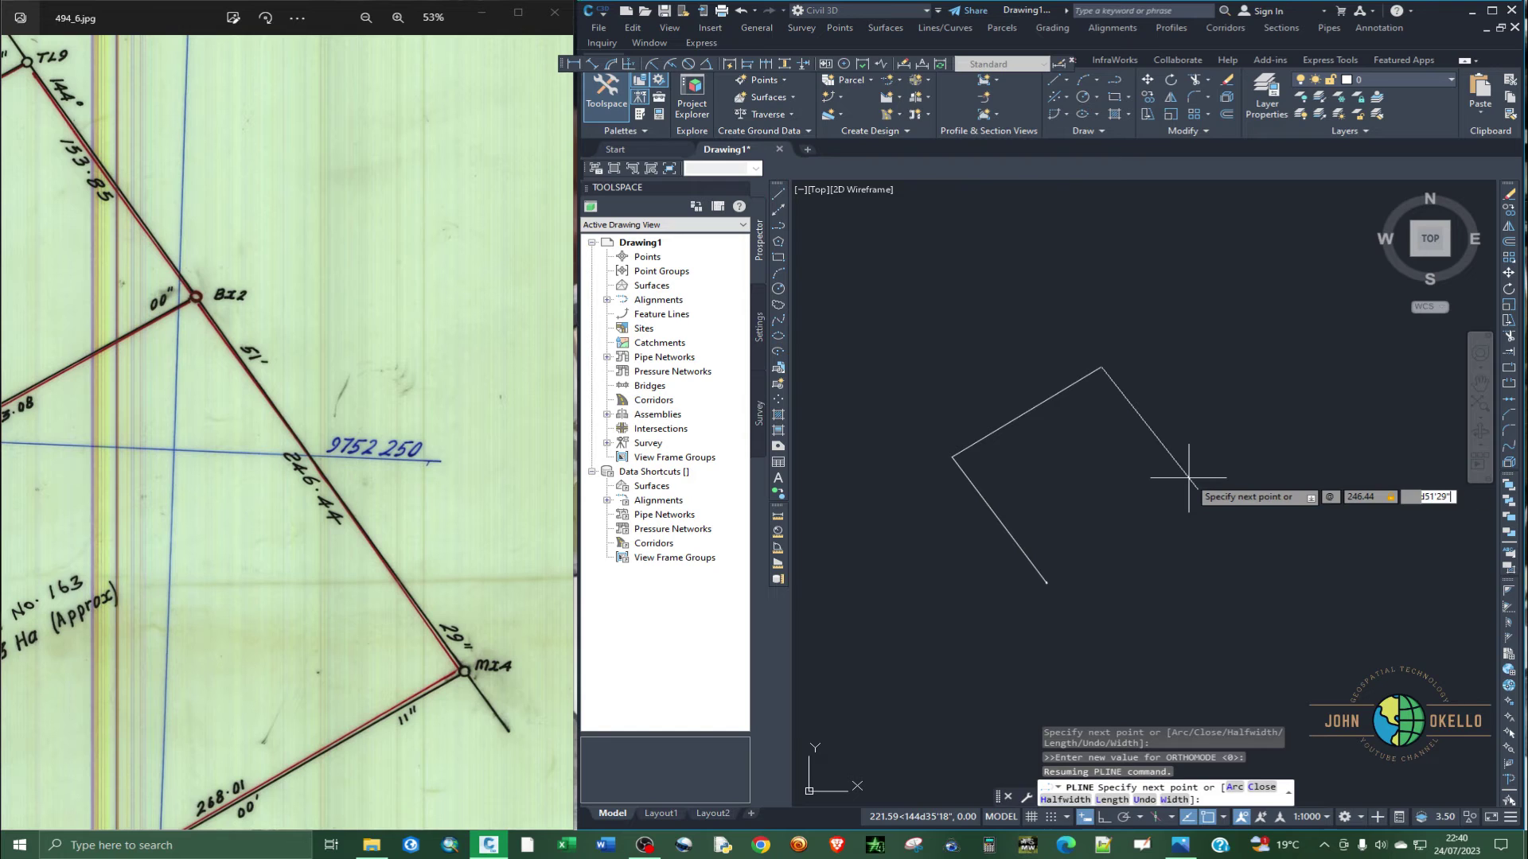
pyautogui.click(910, 543)
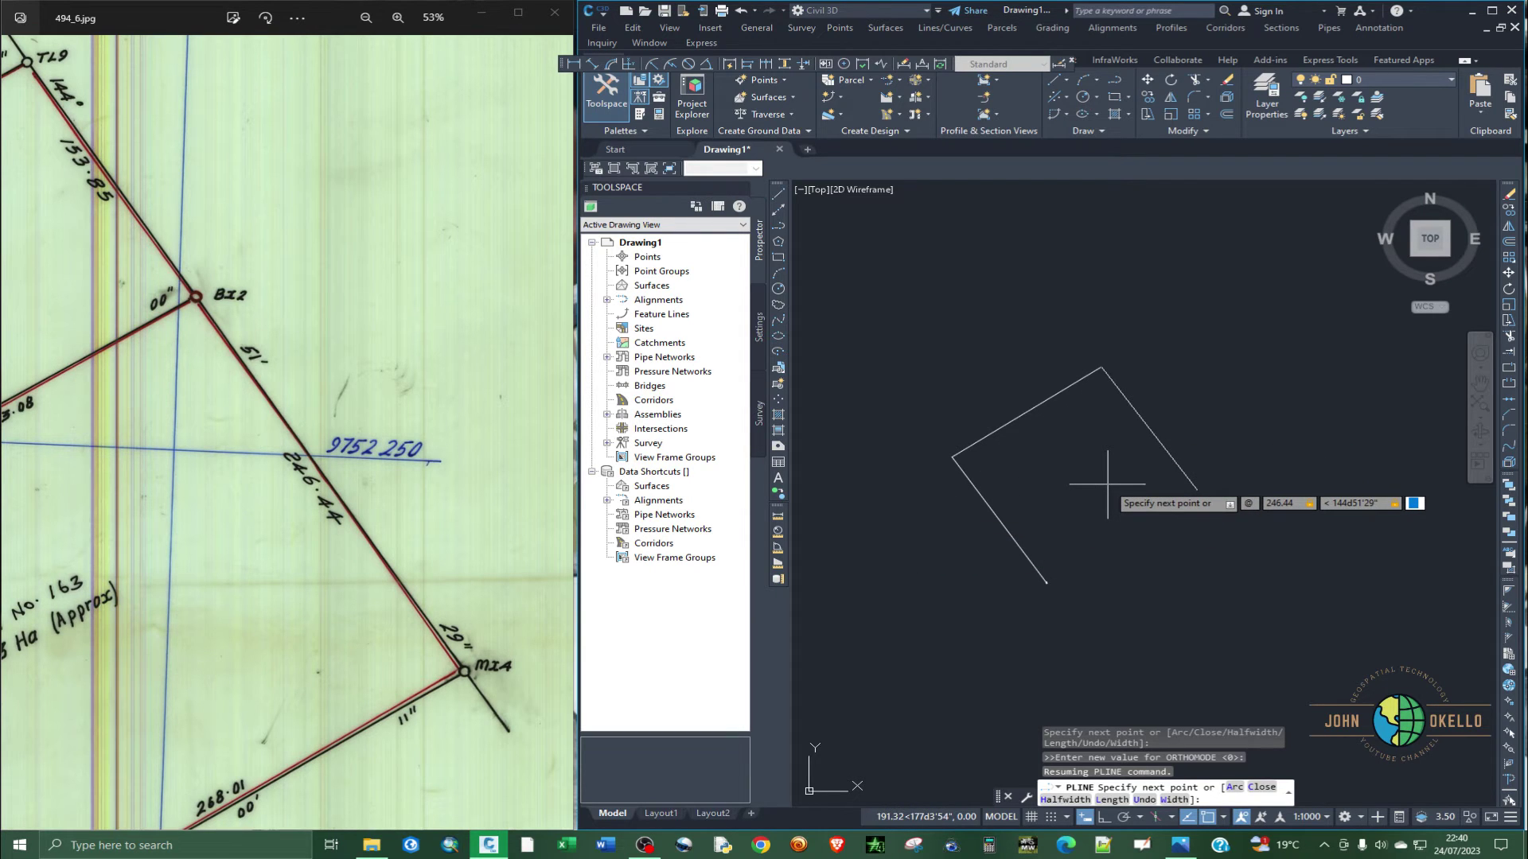
pyautogui.press('Escape')
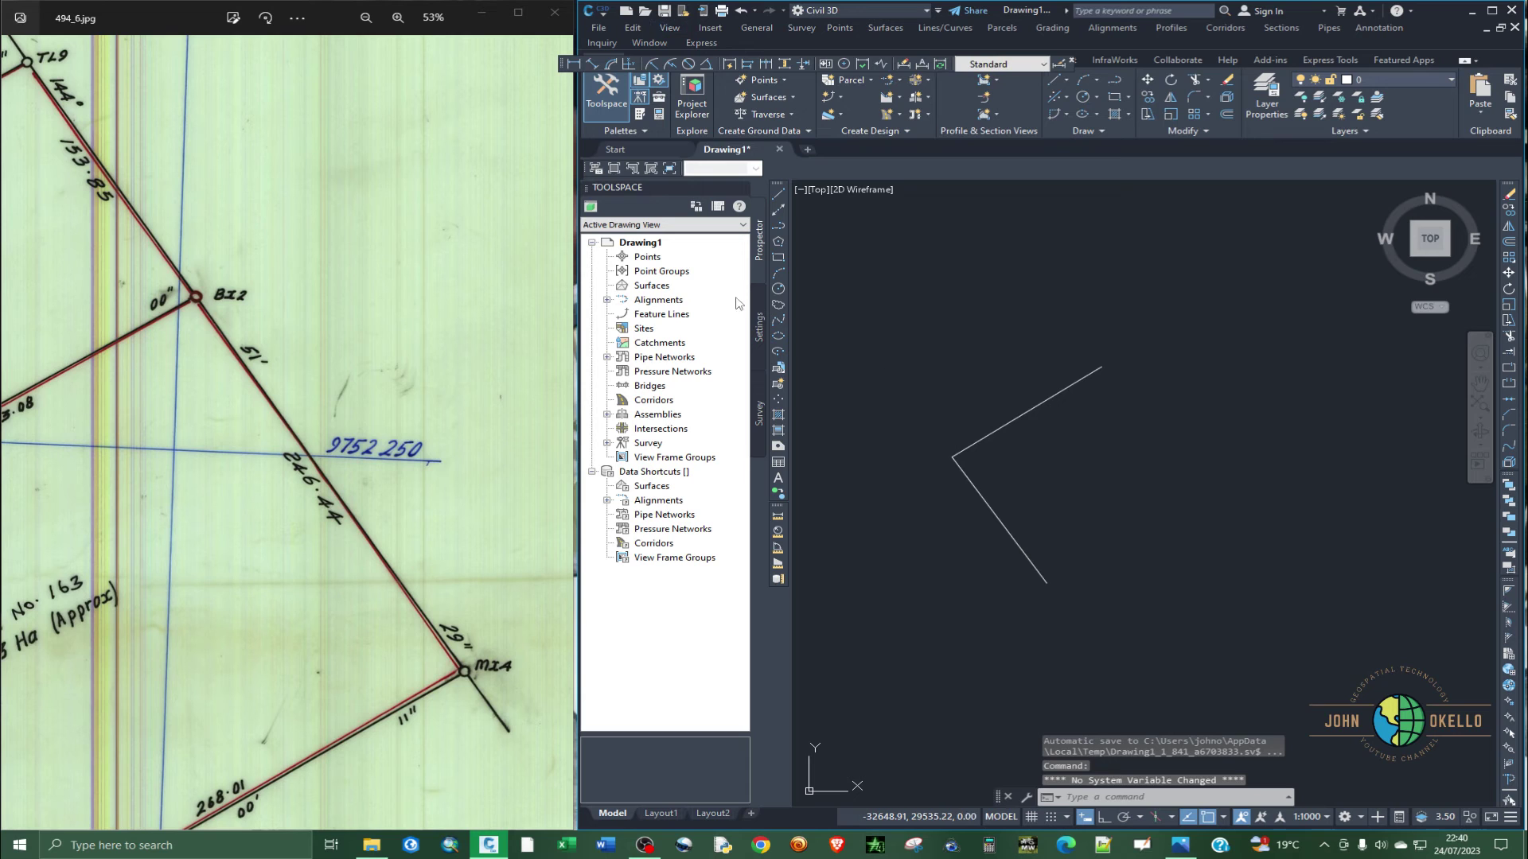
# Start a new polyline with Endpoint object snap switched on.
pyautogui.click(779, 230)
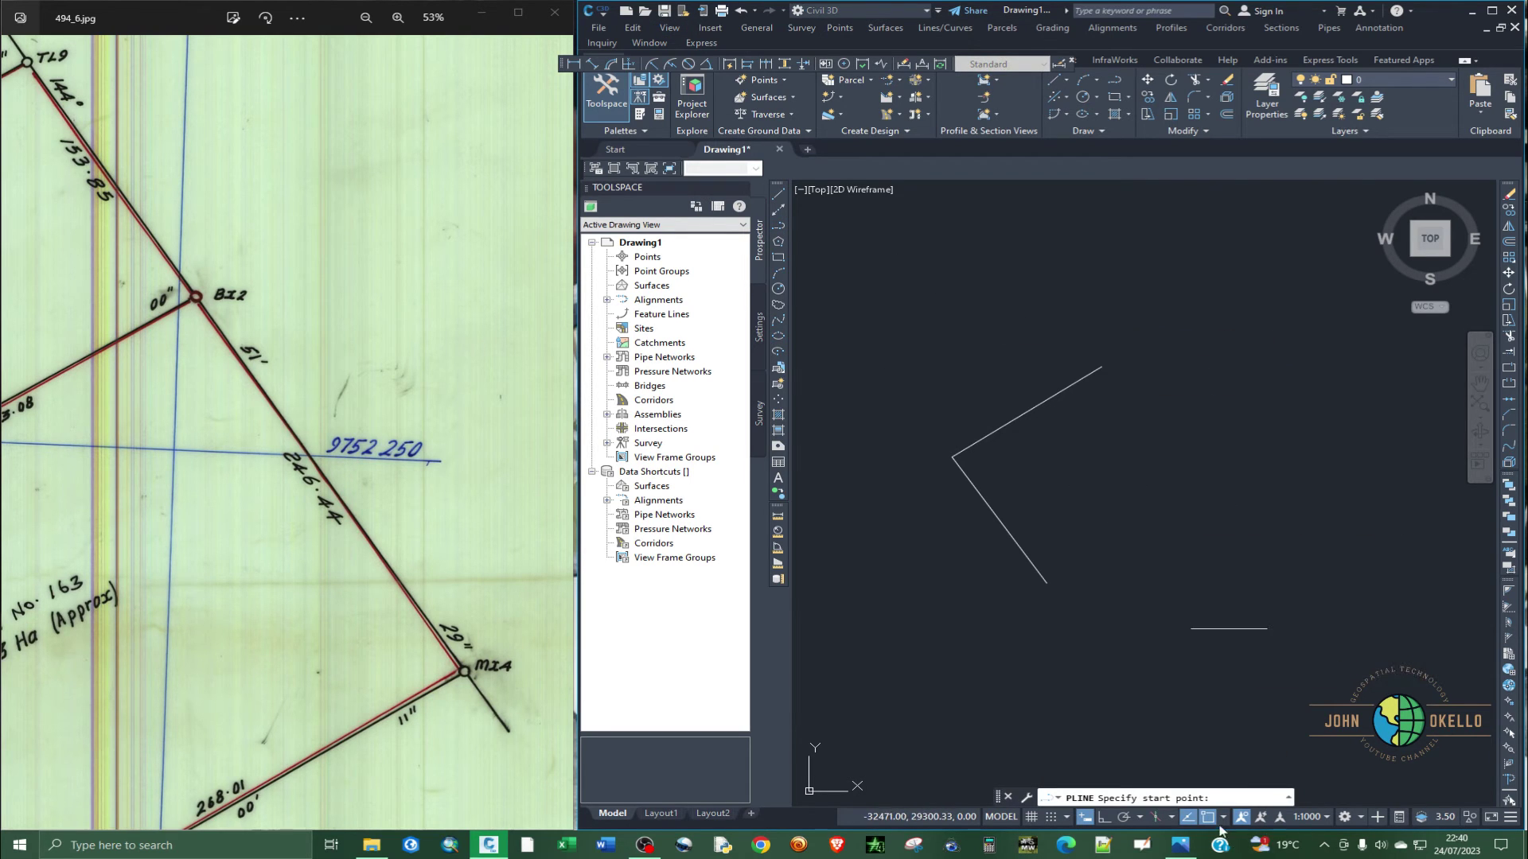
pyautogui.keyDown('shift'); pyautogui.rightClick(1210, 774); pyautogui.keyUp('shift')
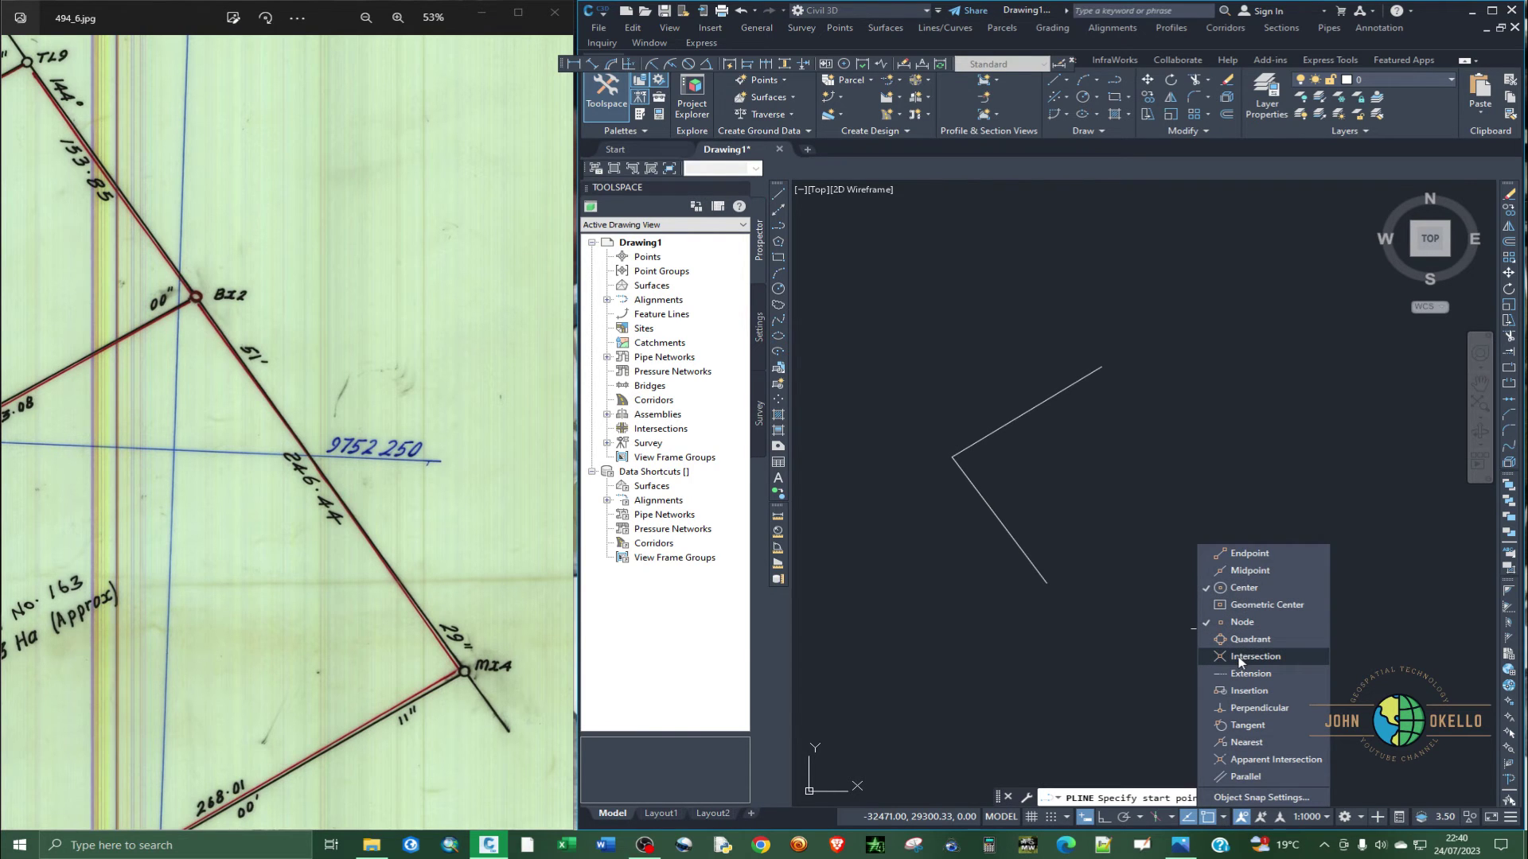
pyautogui.click(1245, 554)
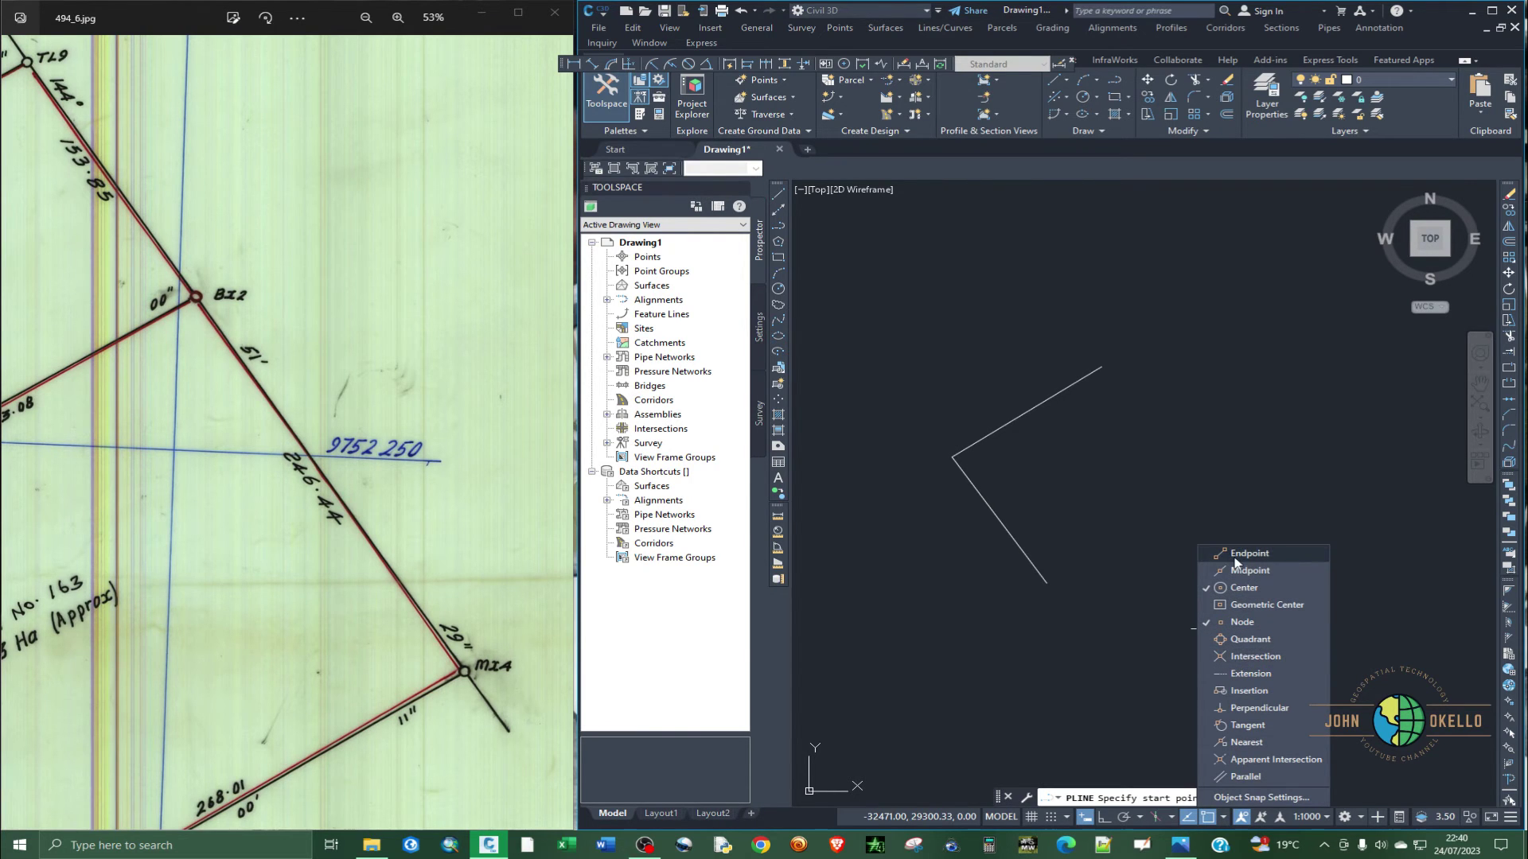
pyautogui.click(1222, 823)
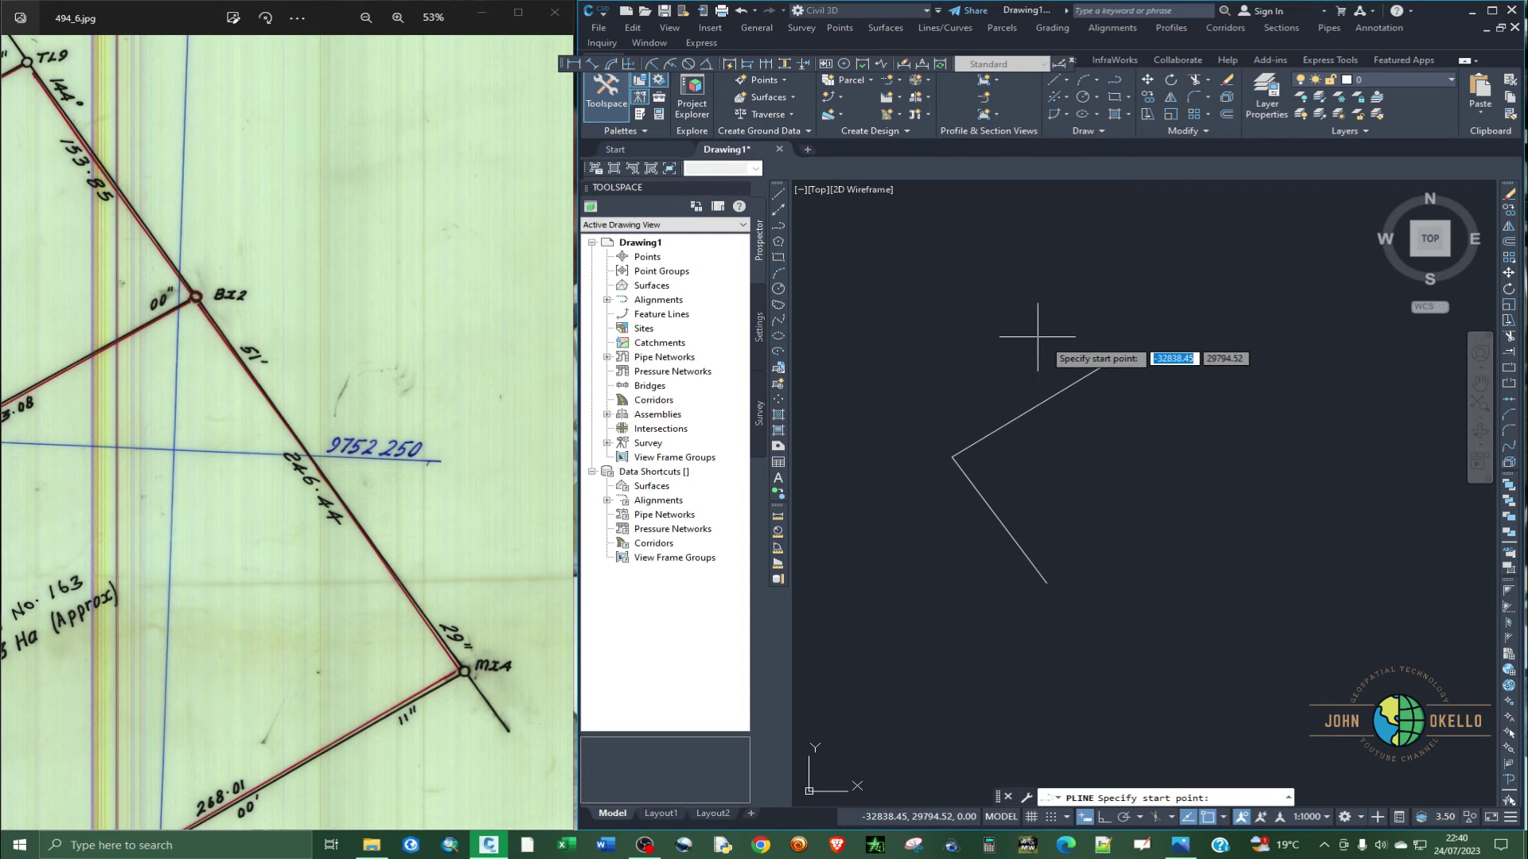
# From the existing line's endpoint, draw a 246.44 side at bearing 144°51'29".
pyautogui.click(1099, 367)
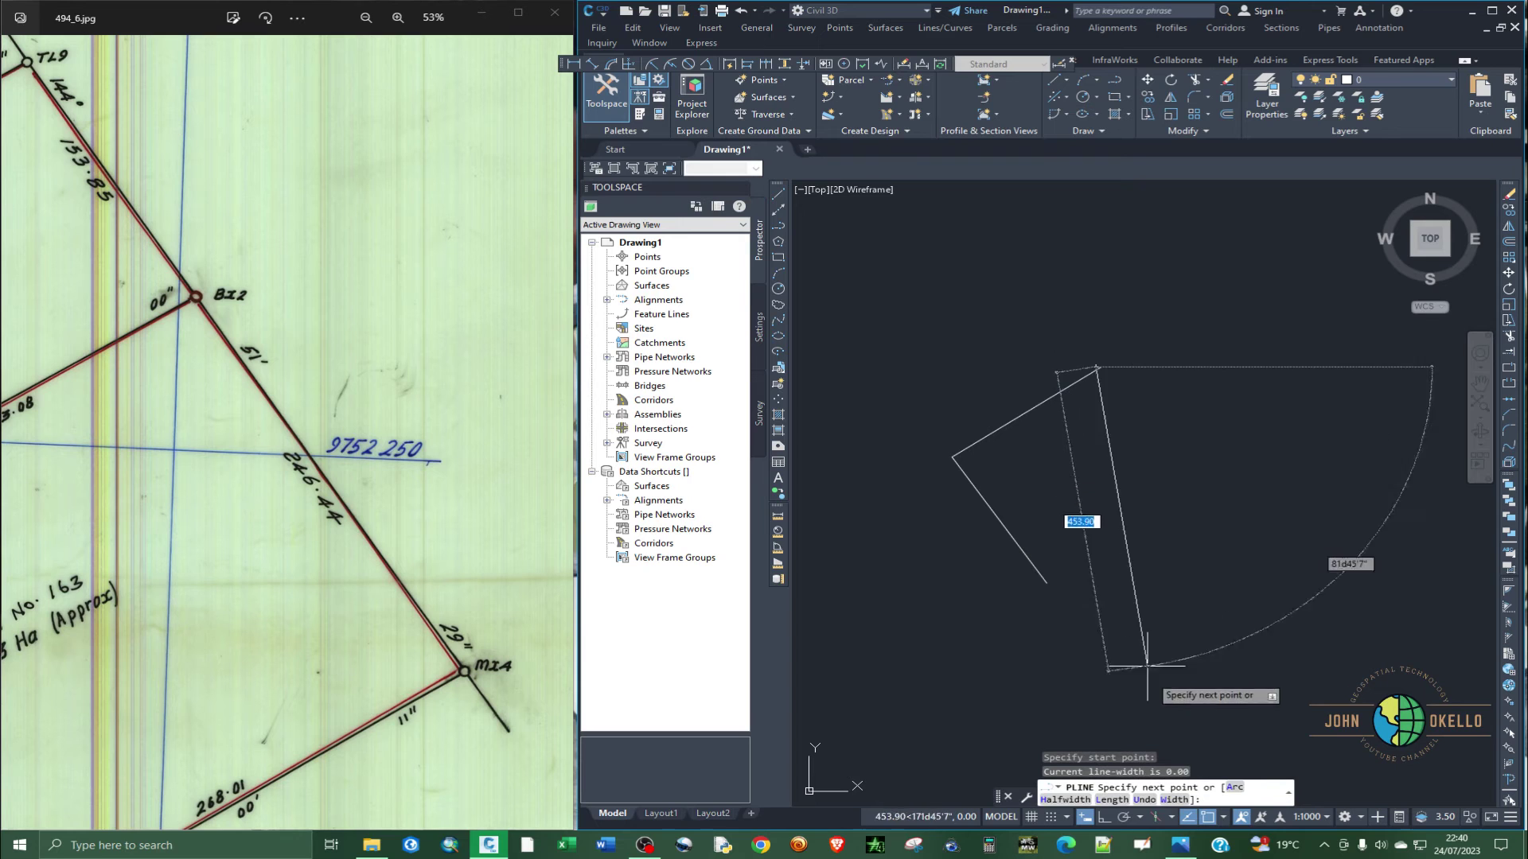
pyautogui.click(1222, 819)
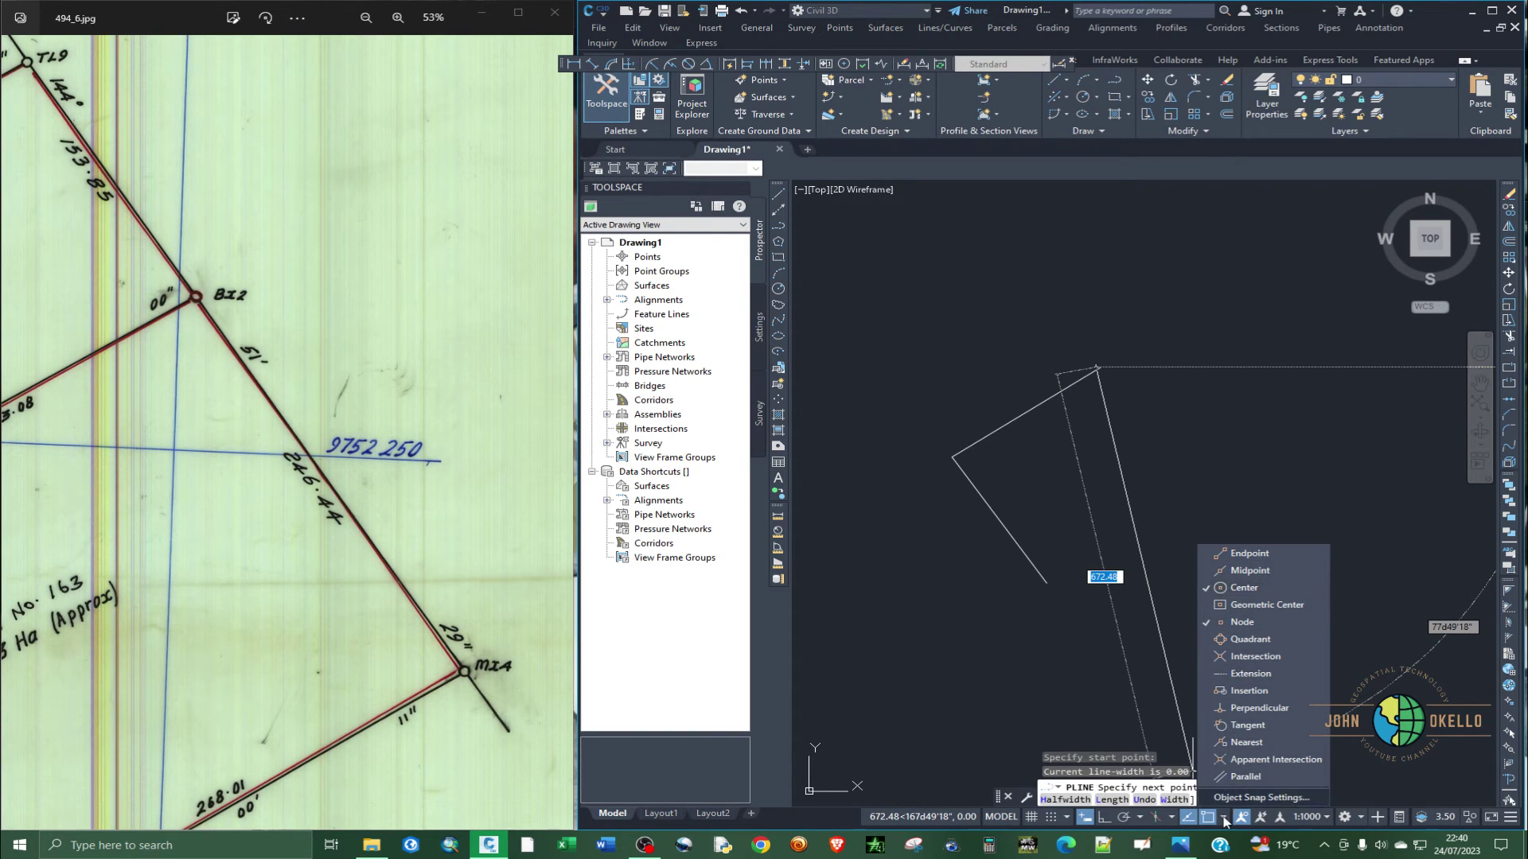
pyautogui.click(1247, 656)
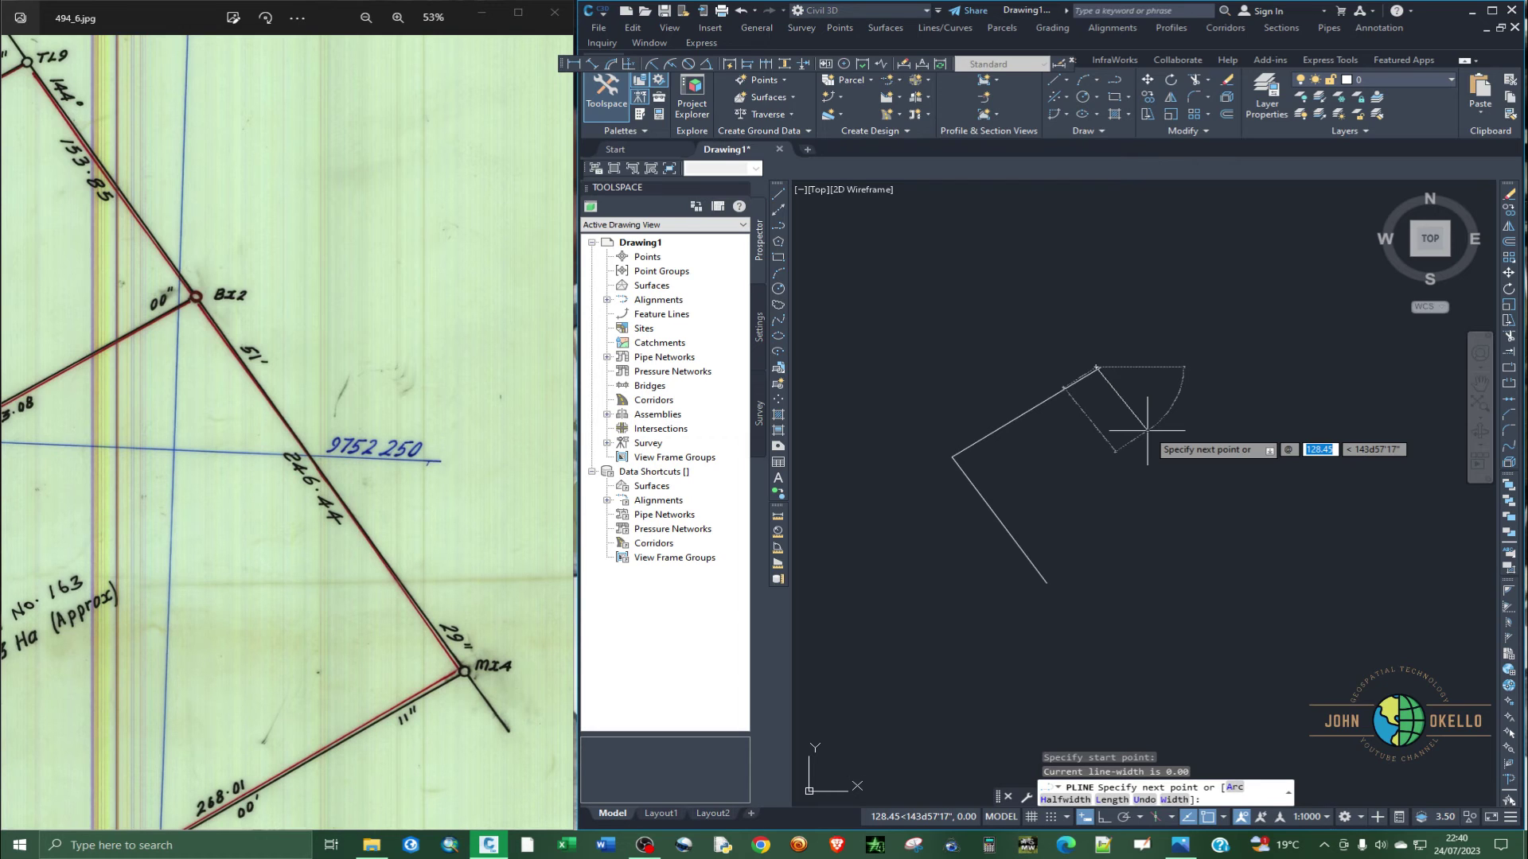
pyautogui.write('246.44')
pyautogui.press('Tab')
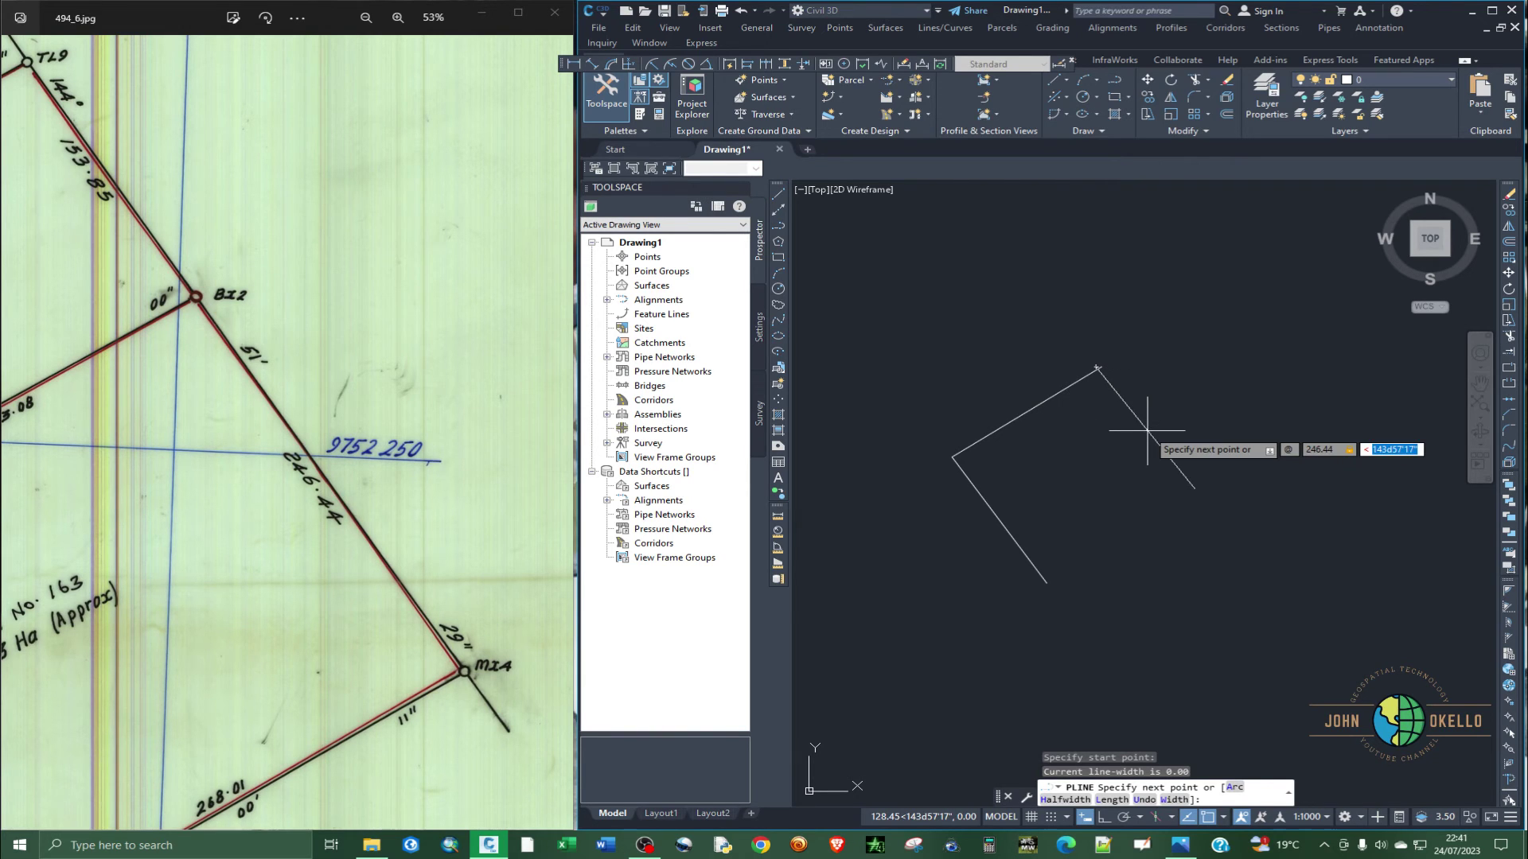
pyautogui.write('144d51\'29"')
pyautogui.press('Return')
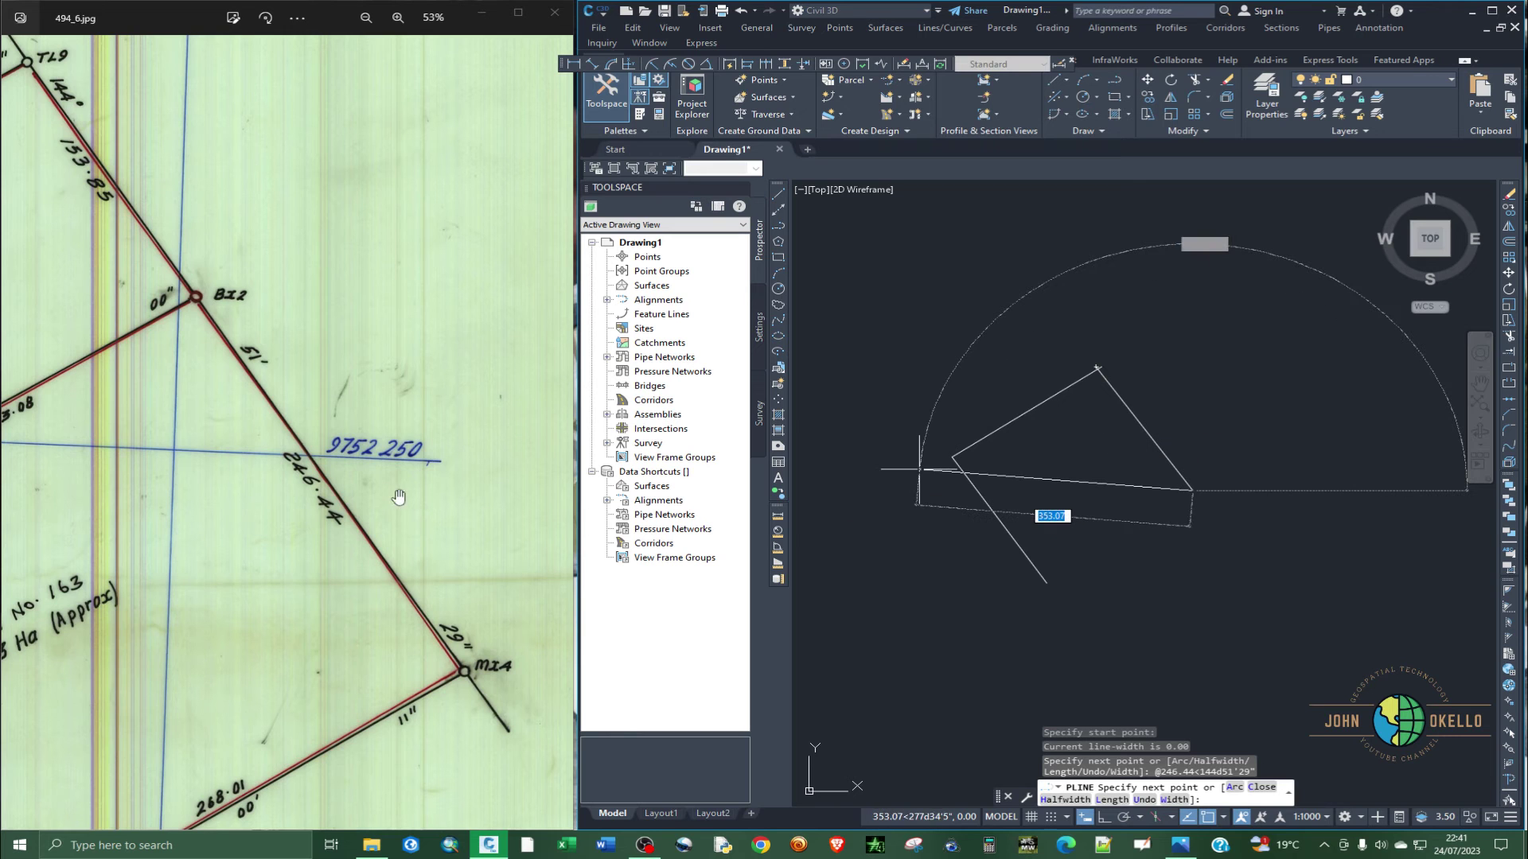
# Zoom the scanned plan onto Parcel 163's lower boundary and switch to the fx-82ES calculator.
pyautogui.scroll(-3, 385, 538)
pyautogui.scroll(2, 386, 538)
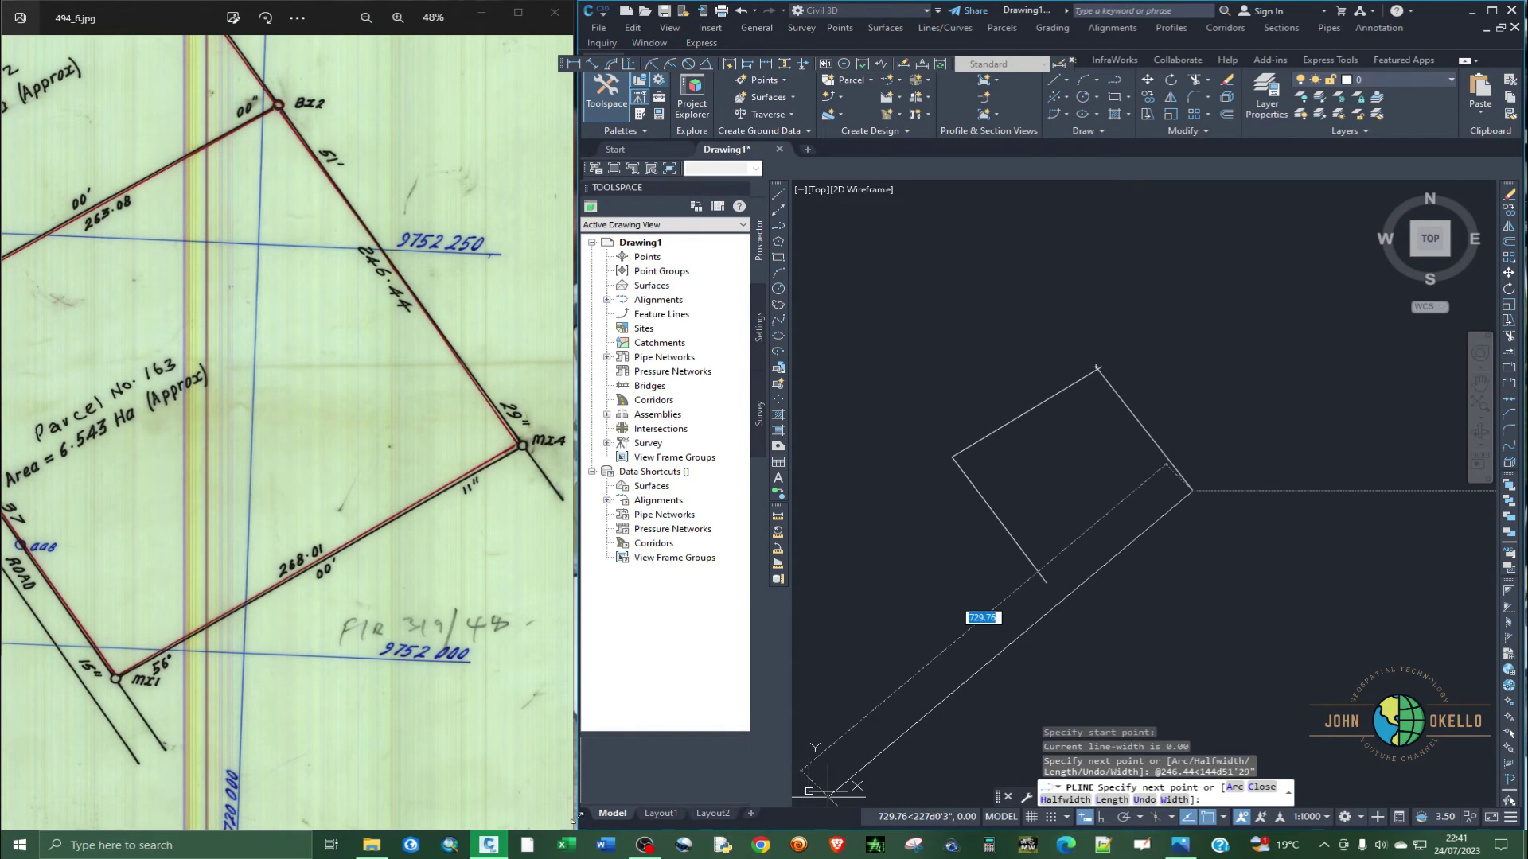
pyautogui.click(417, 553)
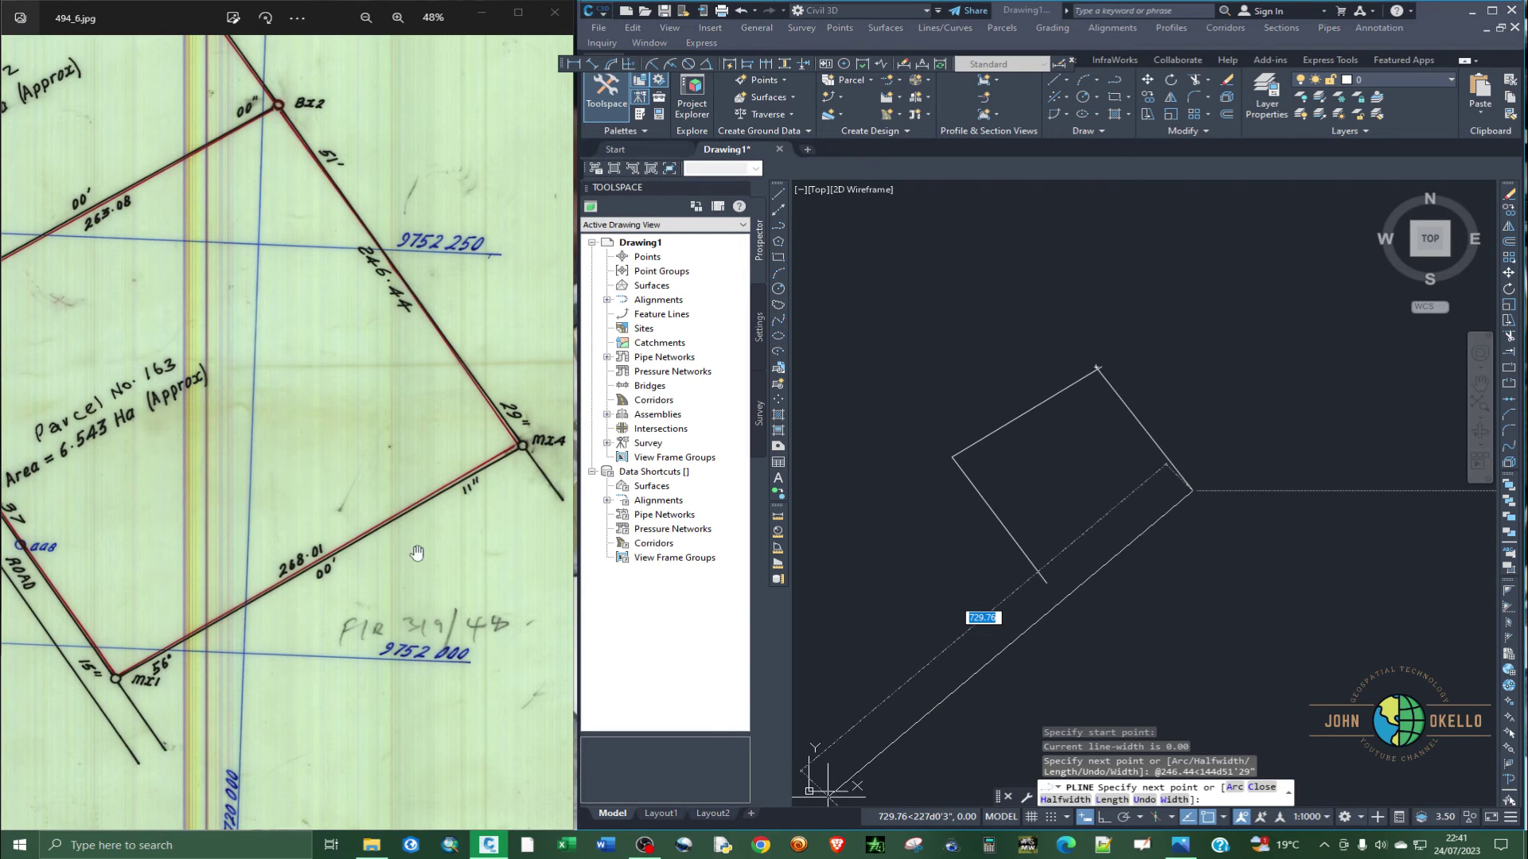
pyautogui.hotkey('alt', 'Tab')
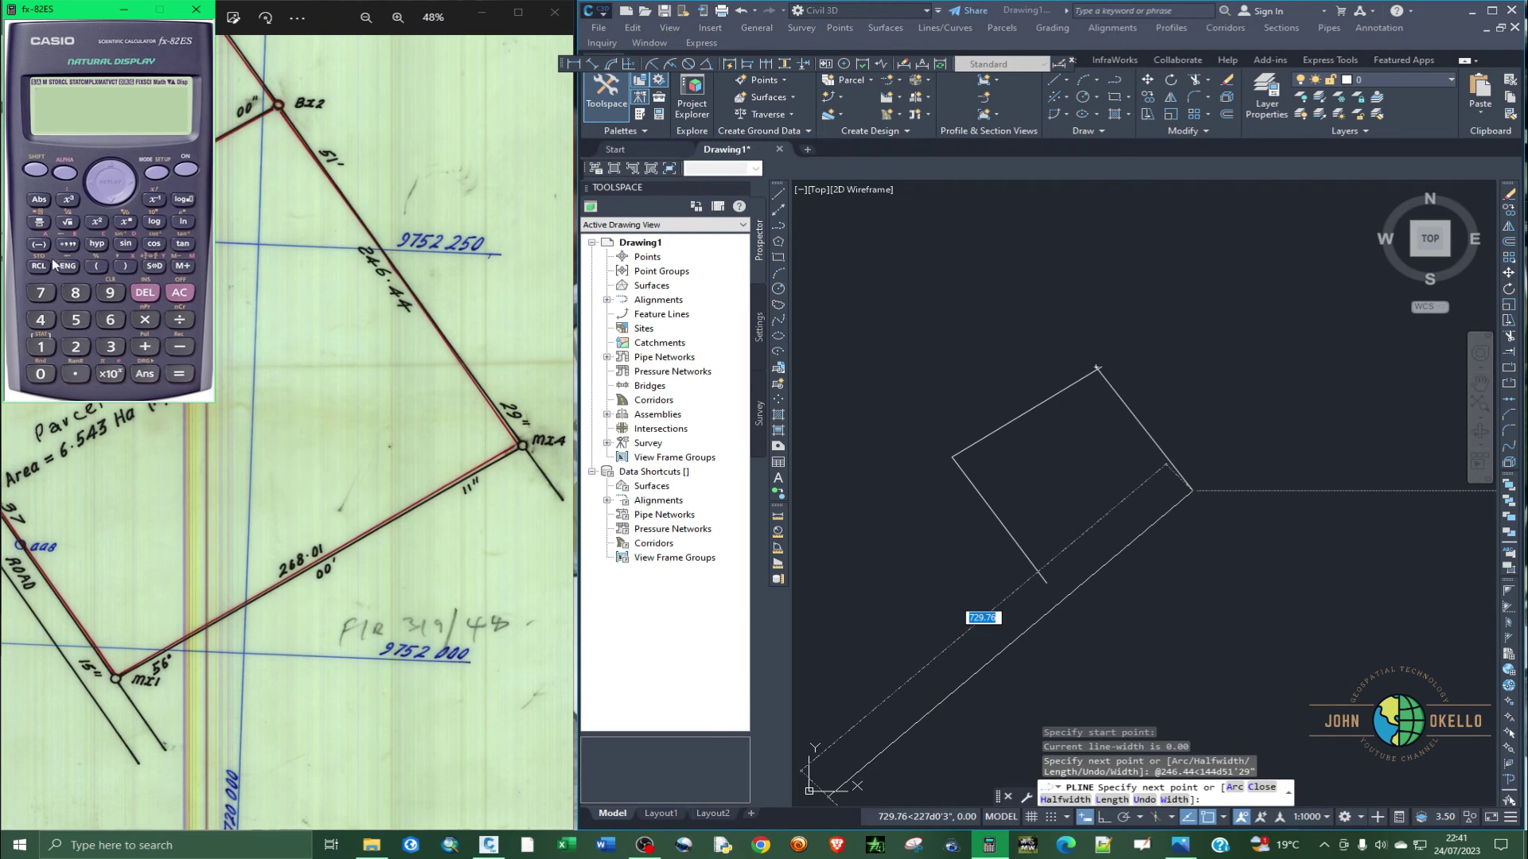
# Enter the bearing 56°0'11" in degrees-minutes-seconds on the calculator.
pyautogui.click(75, 320)
pyautogui.click(109, 320)
pyautogui.click(69, 244)
pyautogui.click(48, 374)
pyautogui.click(70, 245)
pyautogui.click(41, 349)
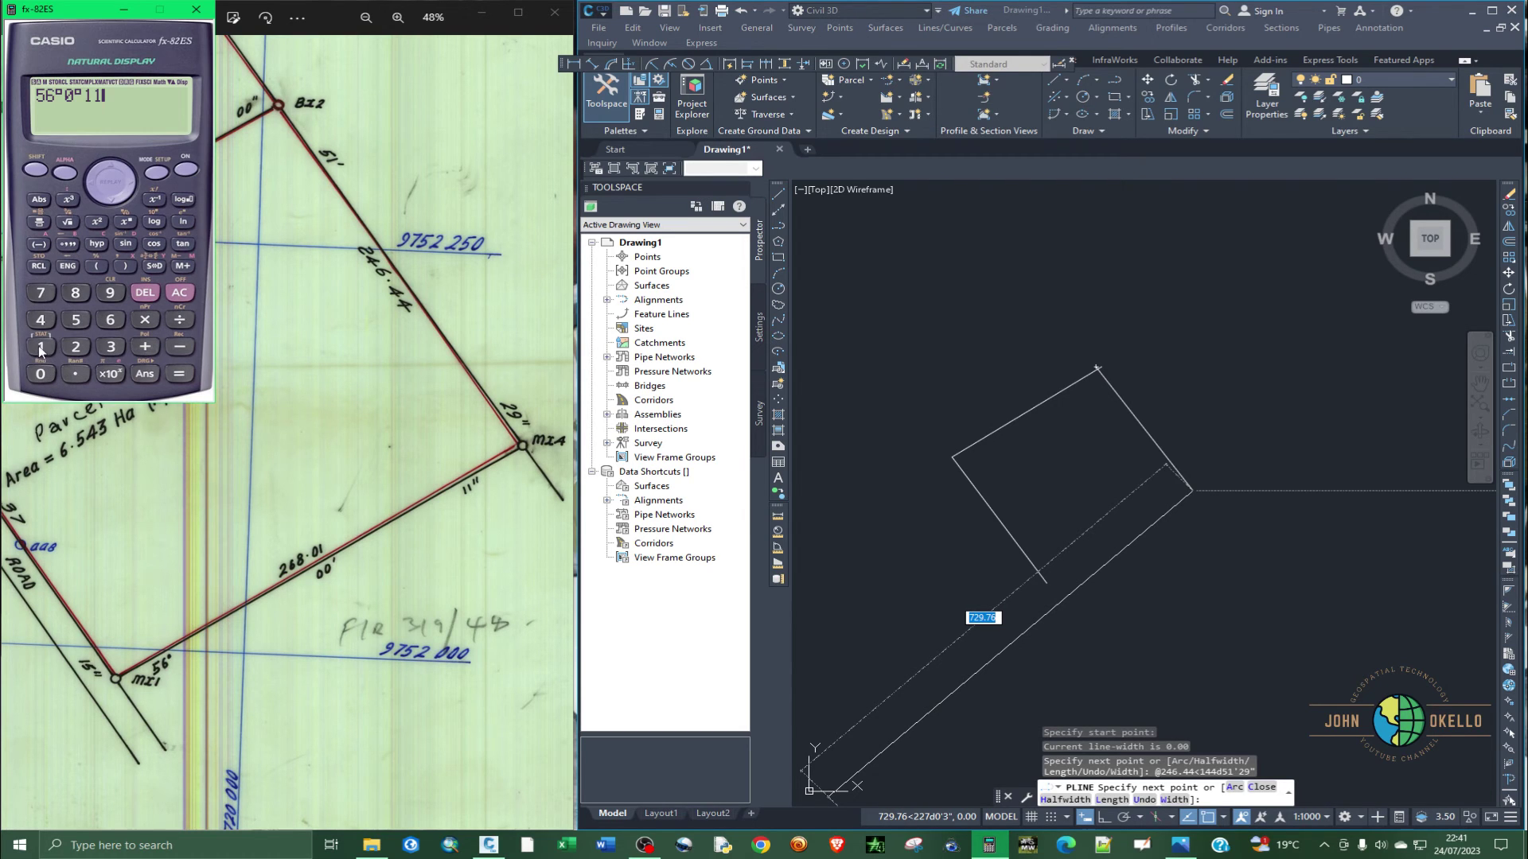
pyautogui.click(70, 246)
# Add 180° to get the reversed bearing 236°0'11", then turn Ortho on.
pyautogui.click(146, 348)
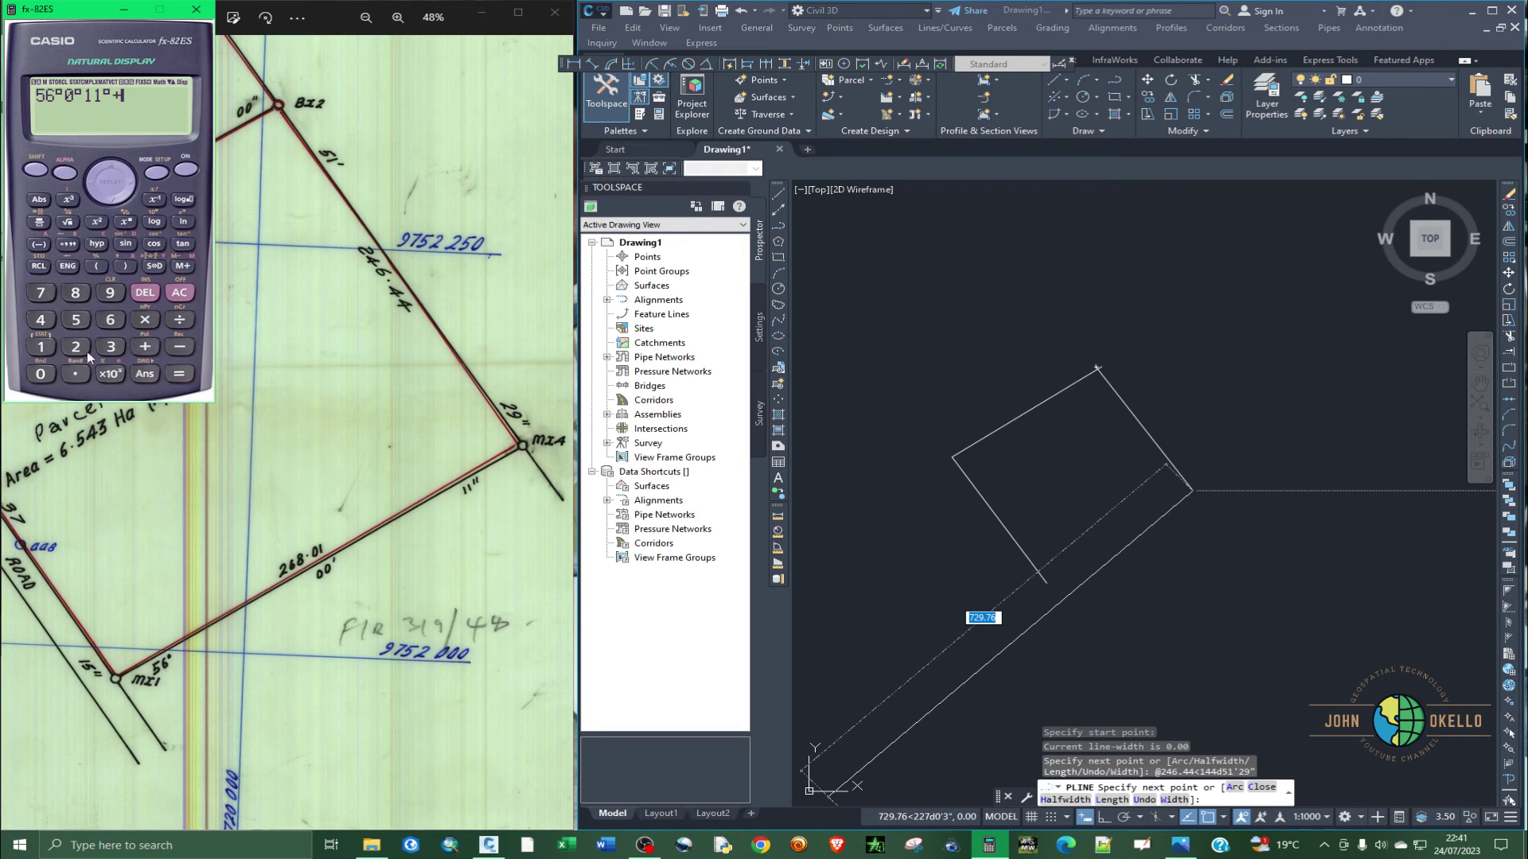
pyautogui.click(40, 346)
pyautogui.click(76, 293)
pyautogui.click(40, 374)
pyautogui.click(59, 245)
pyautogui.click(179, 374)
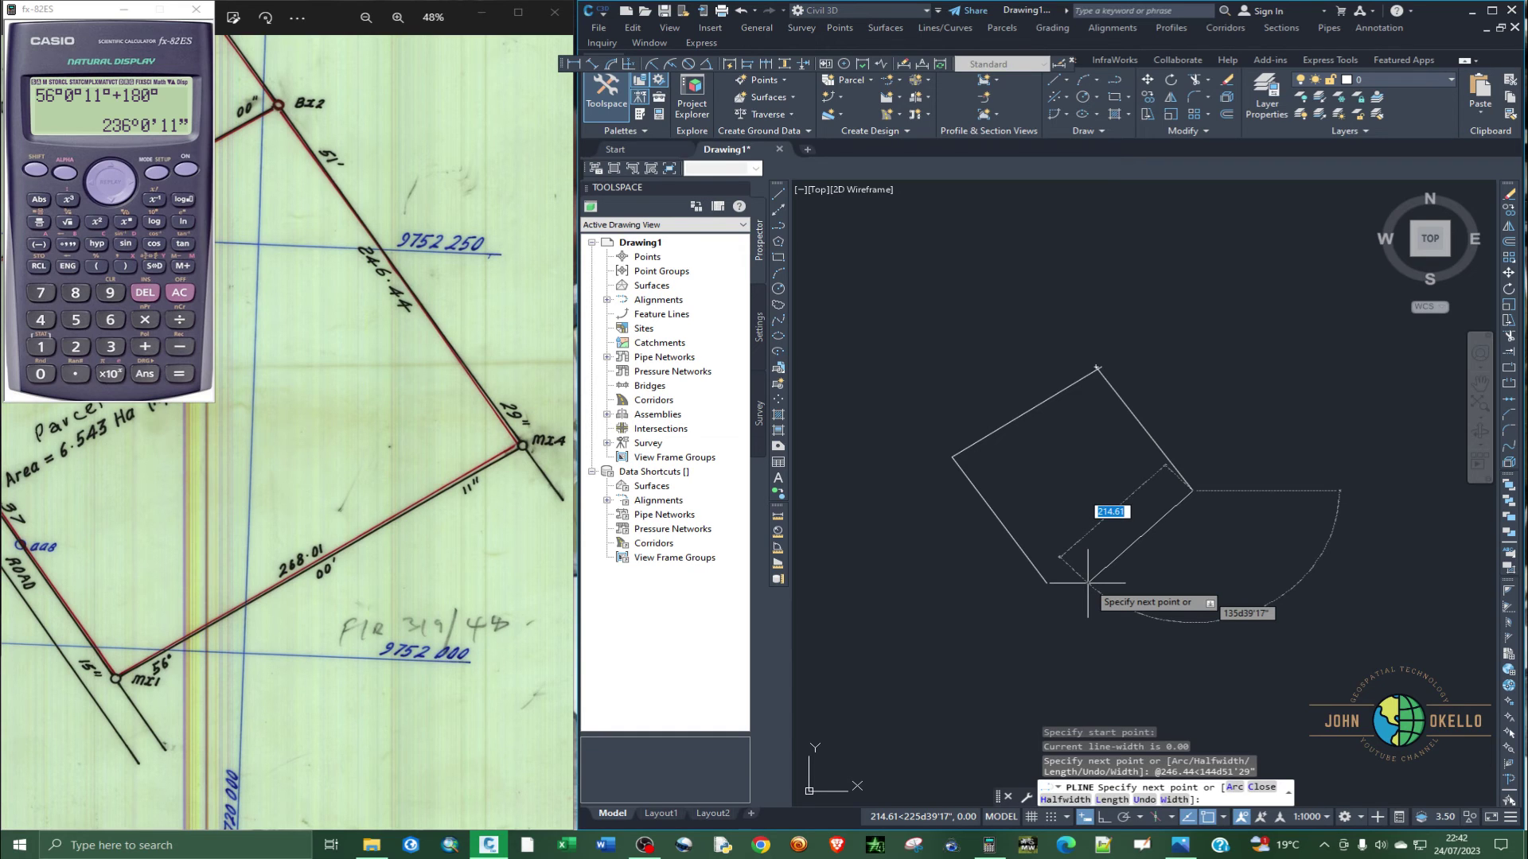
pyautogui.press('F8')
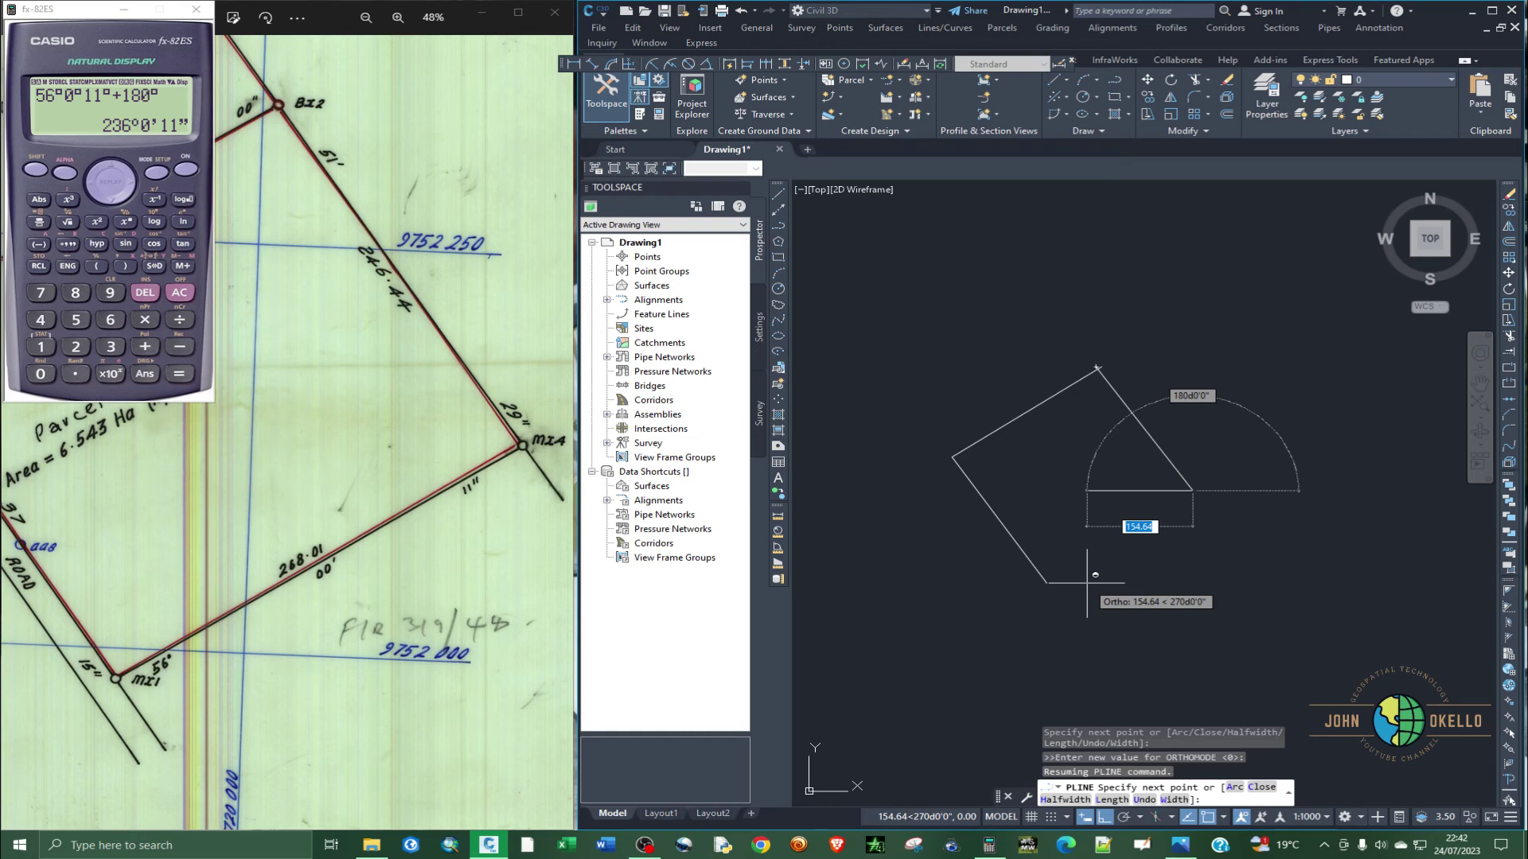
# Turn Ortho off and draw the 268.01 side at bearing 236°0'11".
pyautogui.press('F8')
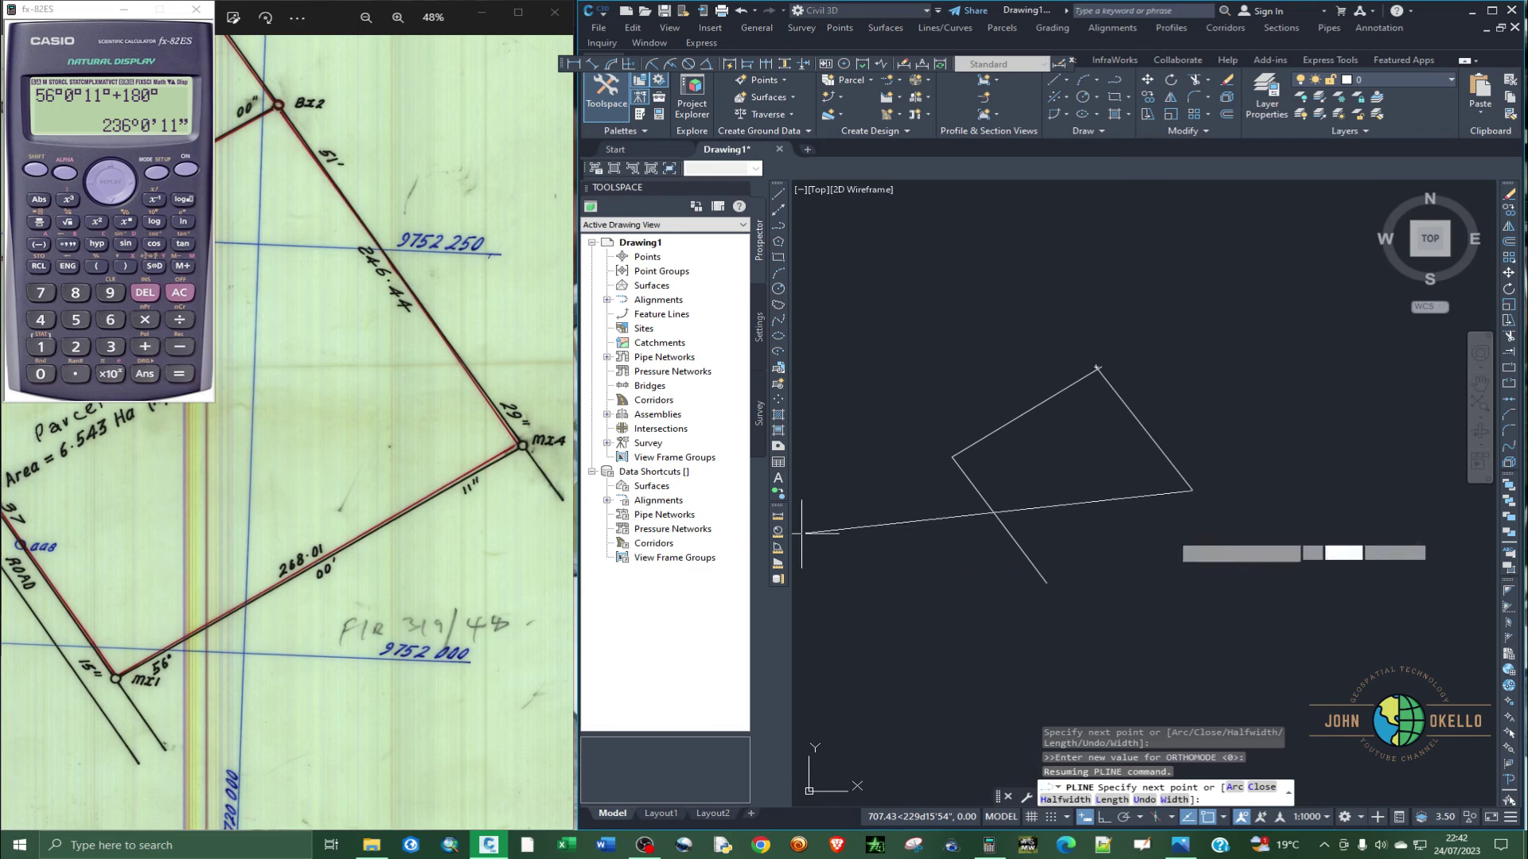
pyautogui.write('268')
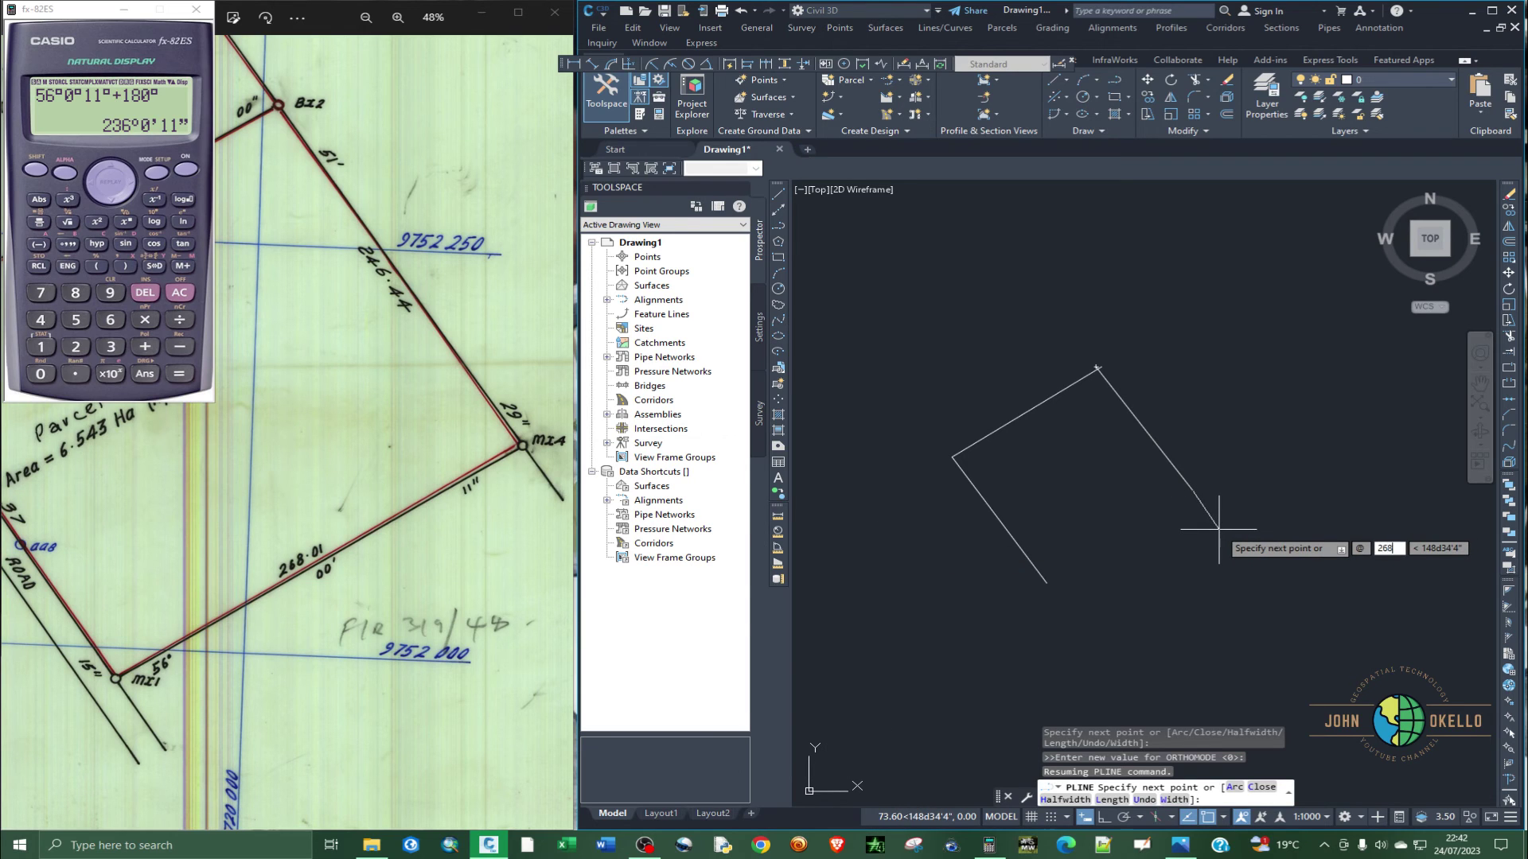
pyautogui.write('.01')
pyautogui.press('Tab')
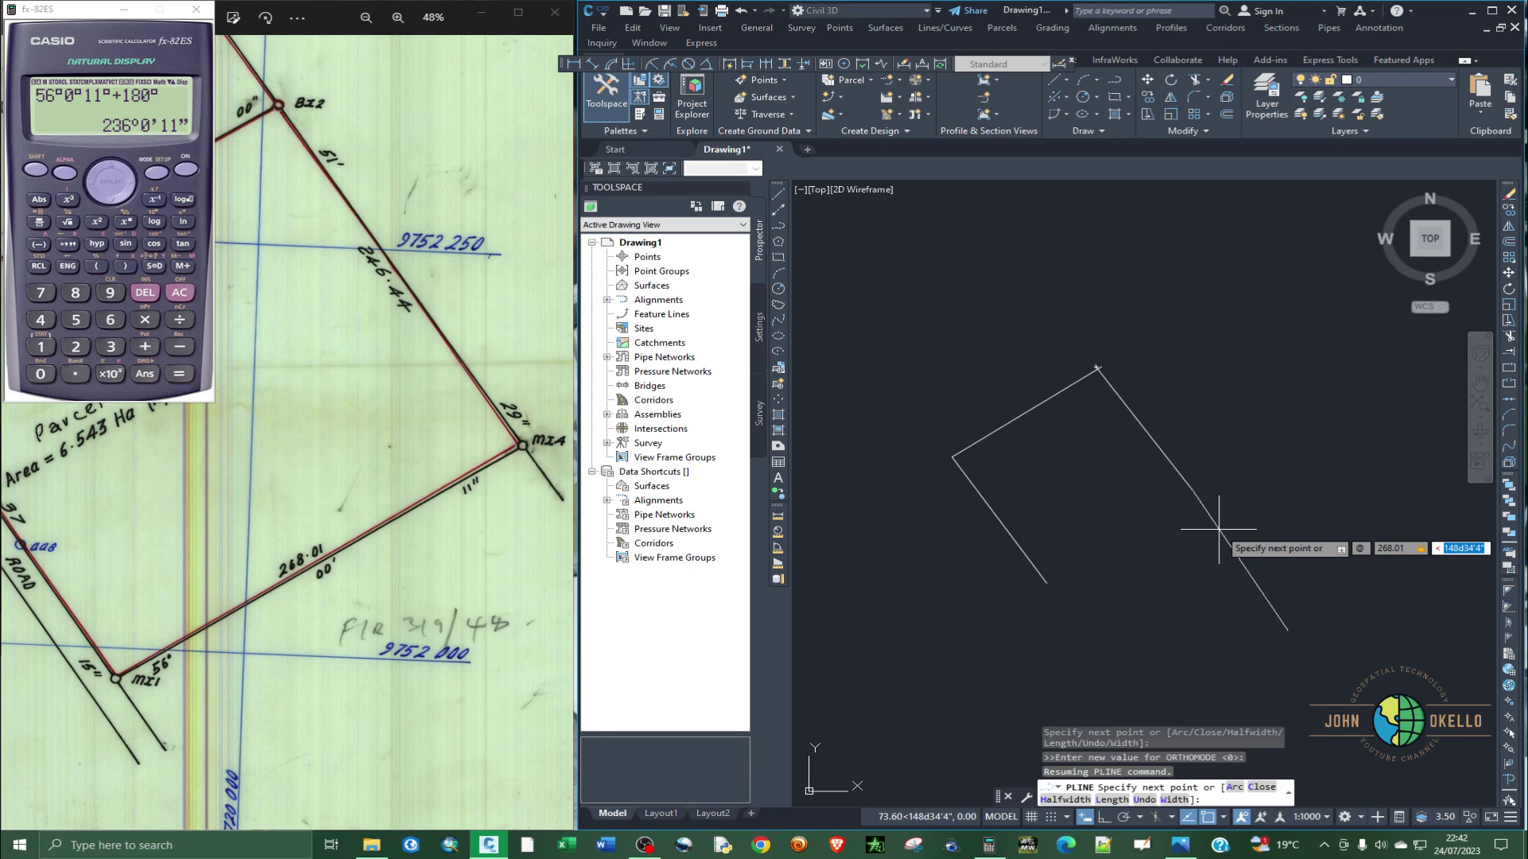
pyautogui.write('236d0\'11"')
pyautogui.press('Return')
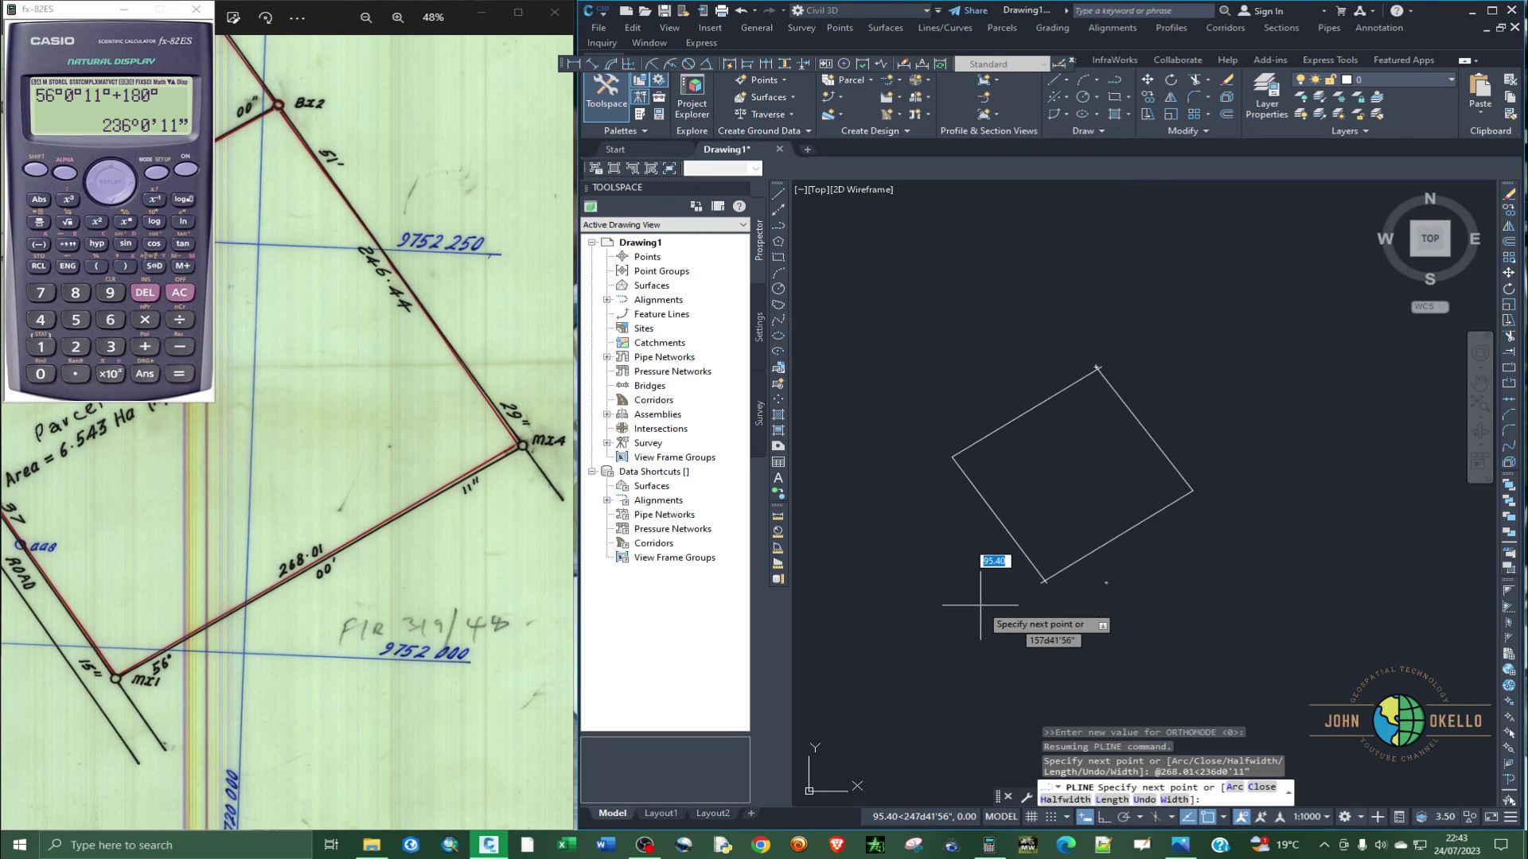
# End the Parcel 163 polyline, zoom in on the outline, and close the calculator.
pyautogui.press('Return')
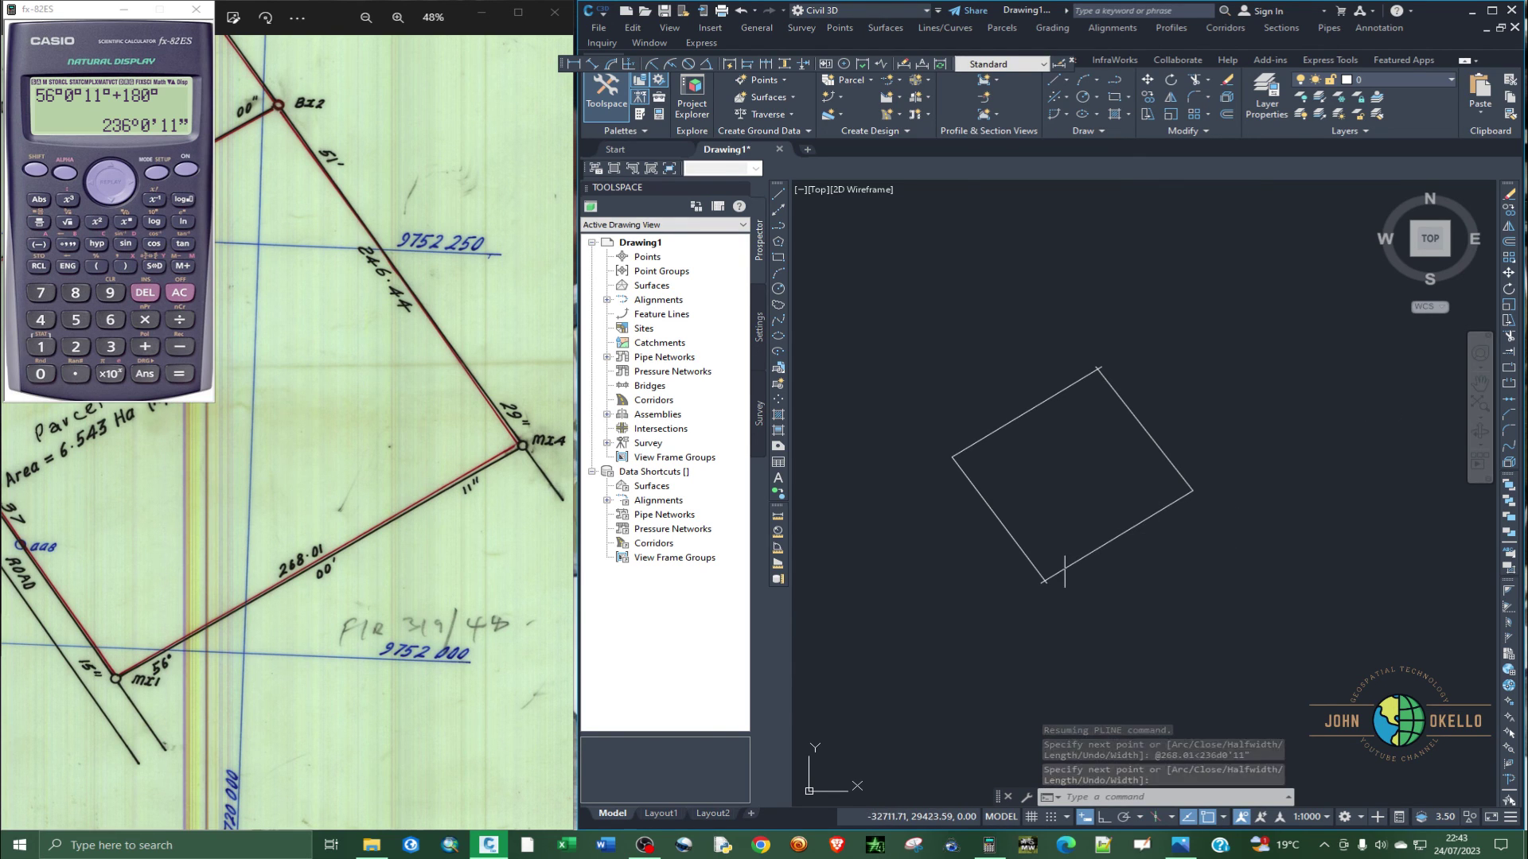
pyautogui.scroll(2, 1064, 553)
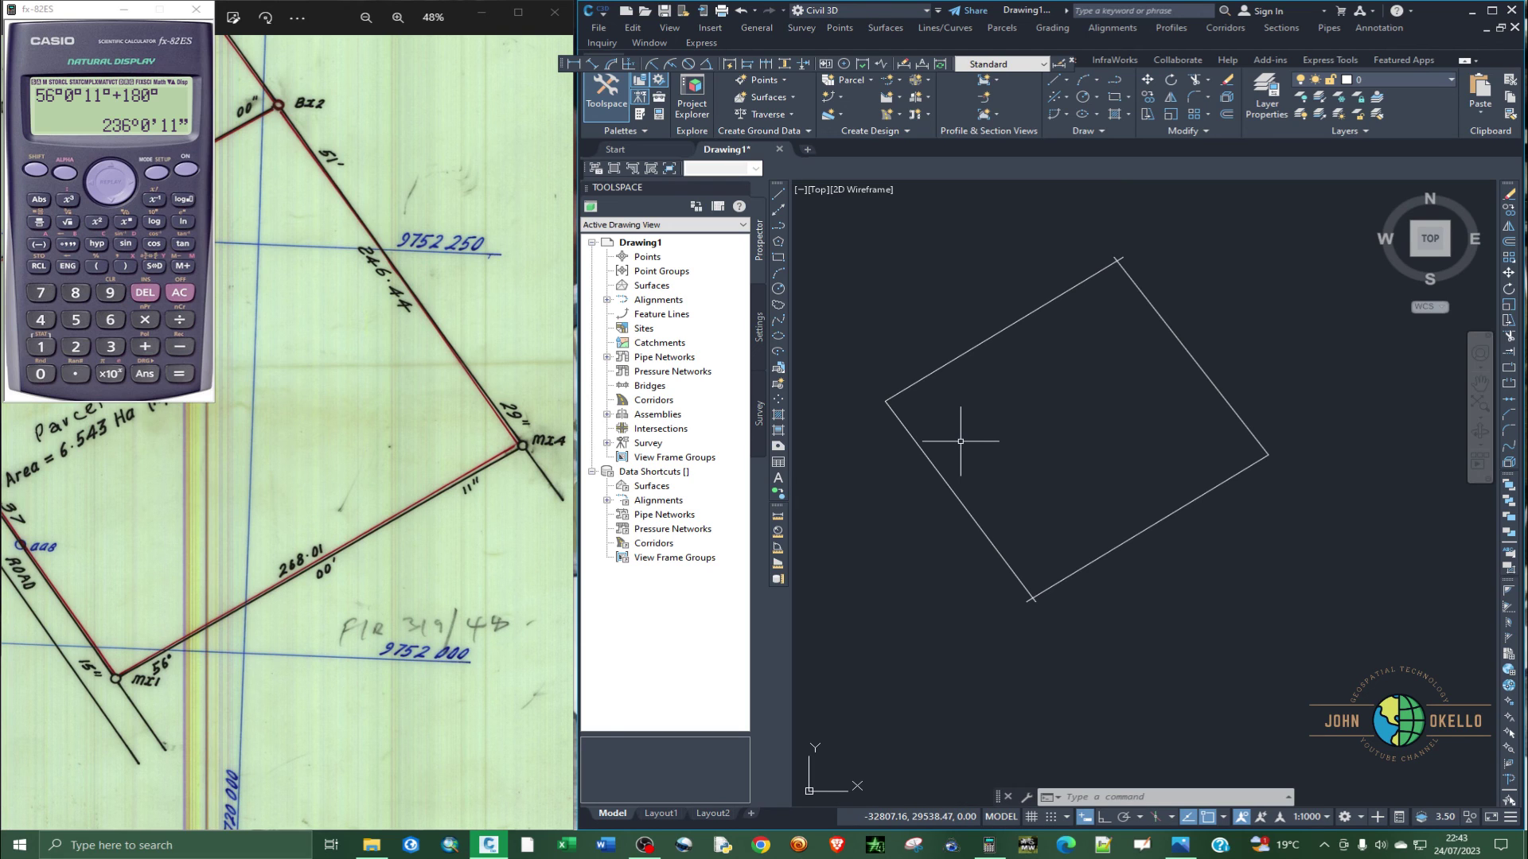
pyautogui.click(196, 9)
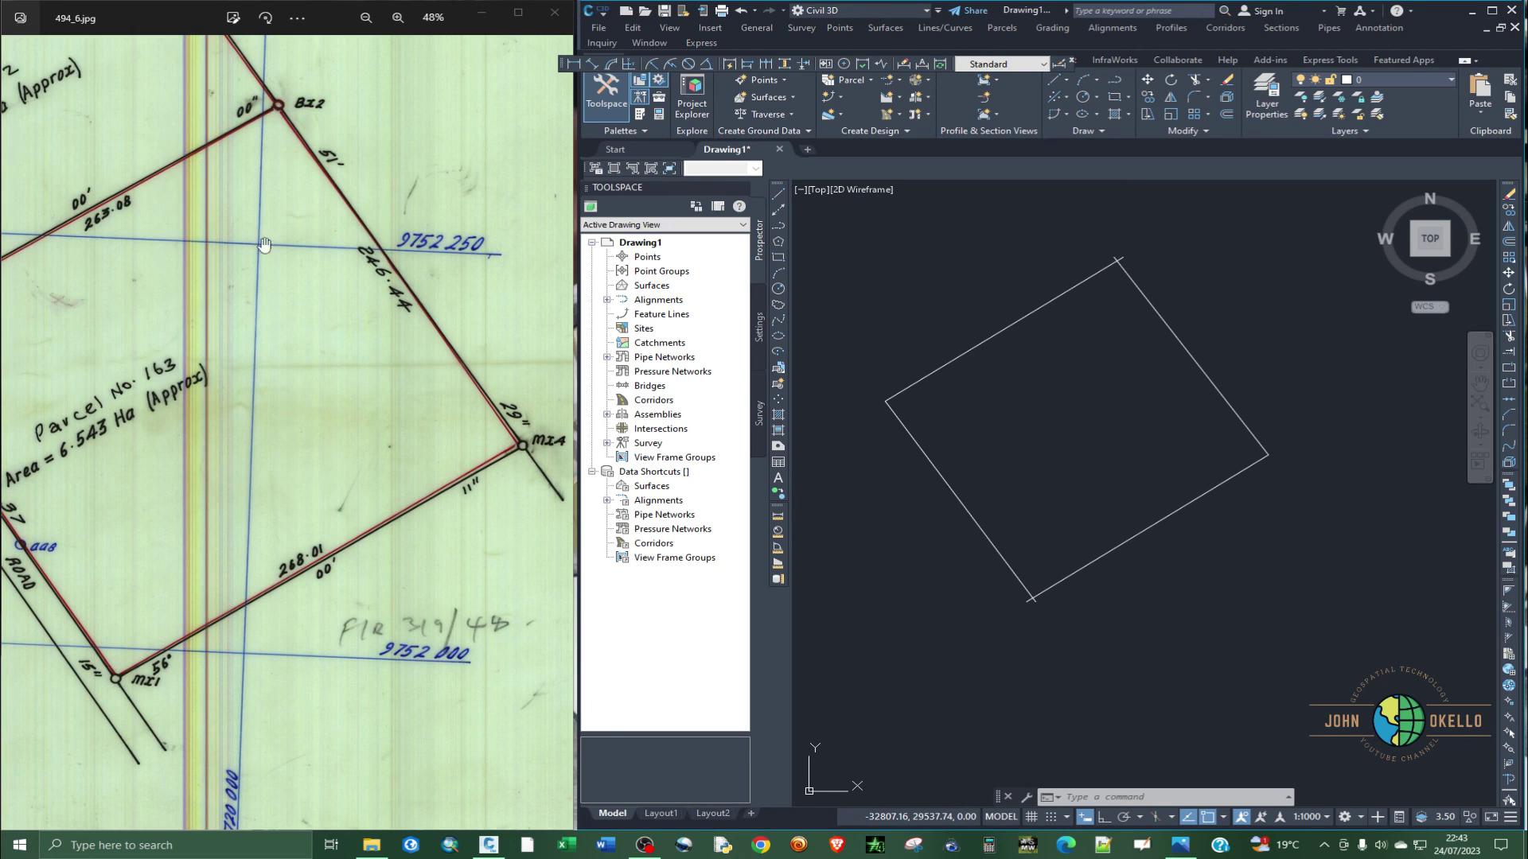
# Zoom out and pan the scanned plan to show Parcel 162 beside Parcel 163.
pyautogui.scroll(-2, 422, 322)
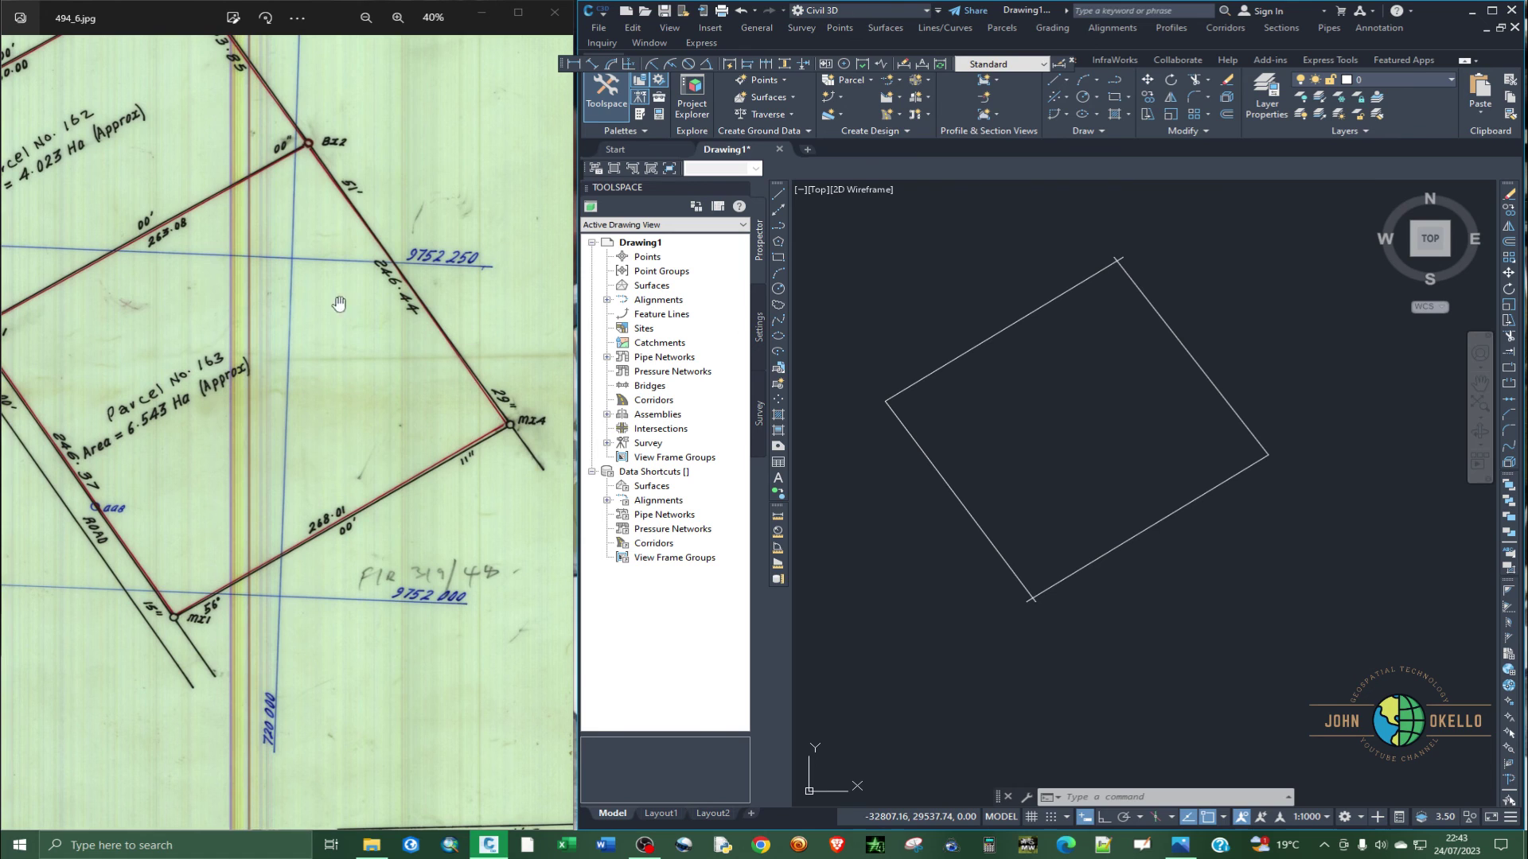
pyautogui.click(327, 300)
pyautogui.moveTo(327, 300); pyautogui.dragTo(367, 312)
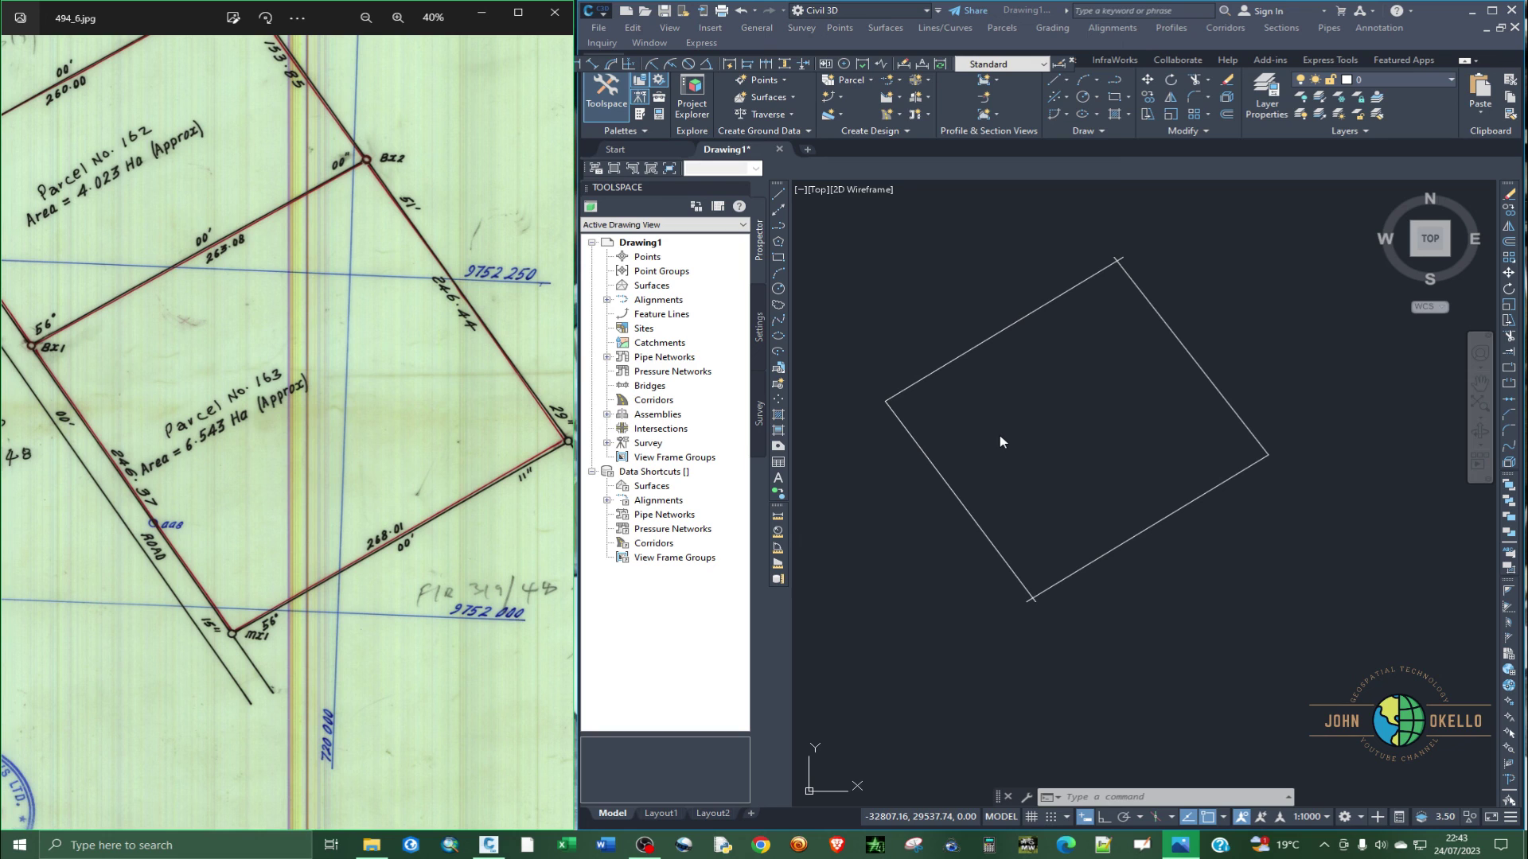
# Cancel the half-typed UNIT command and the leftover polyline prompt in the drawing.
pyautogui.click(1064, 473)
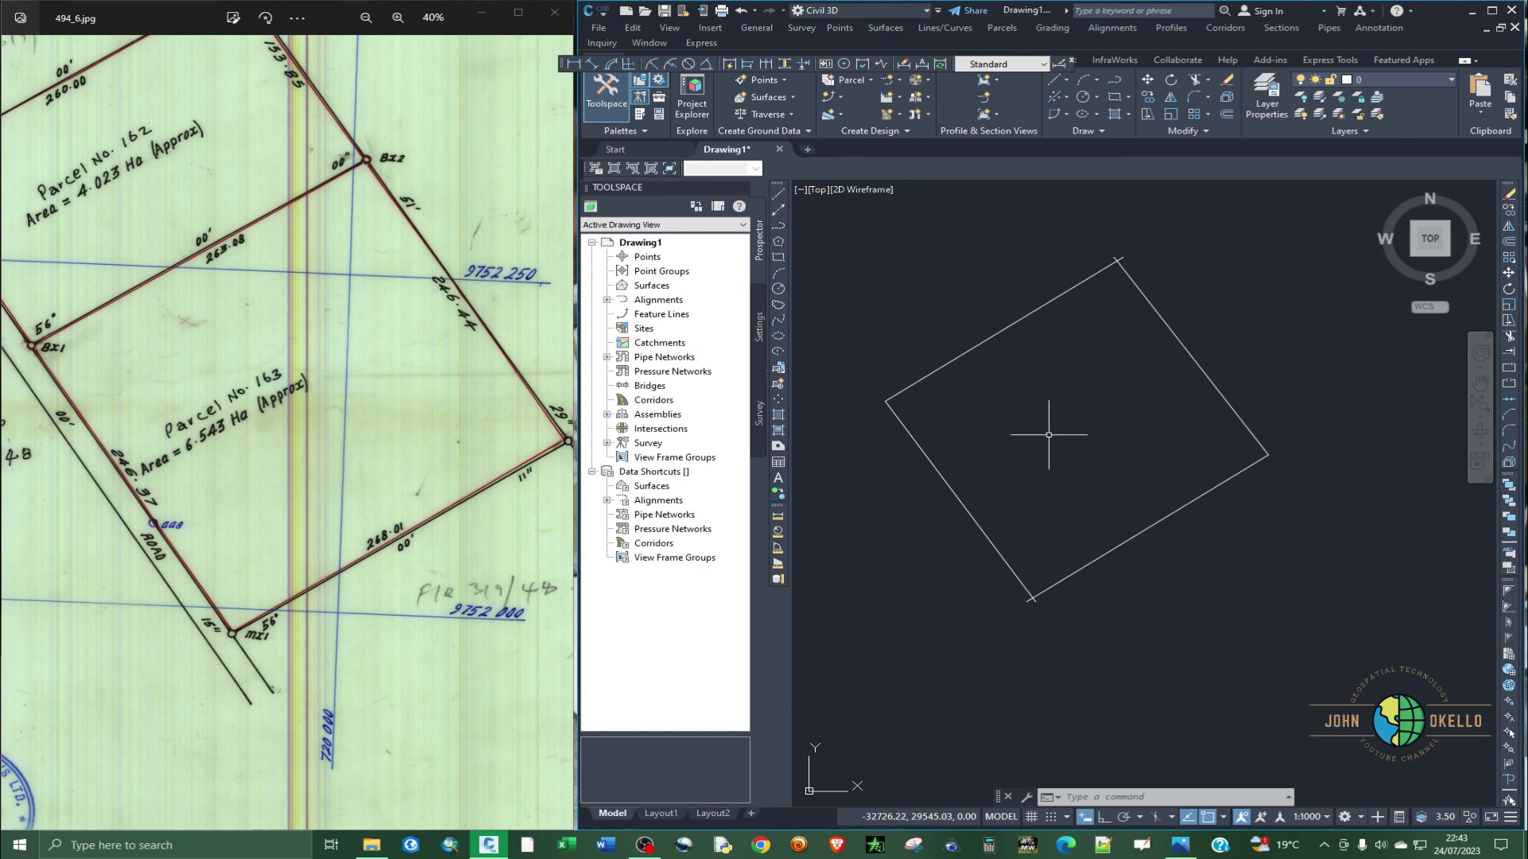
pyautogui.write('UNIT')
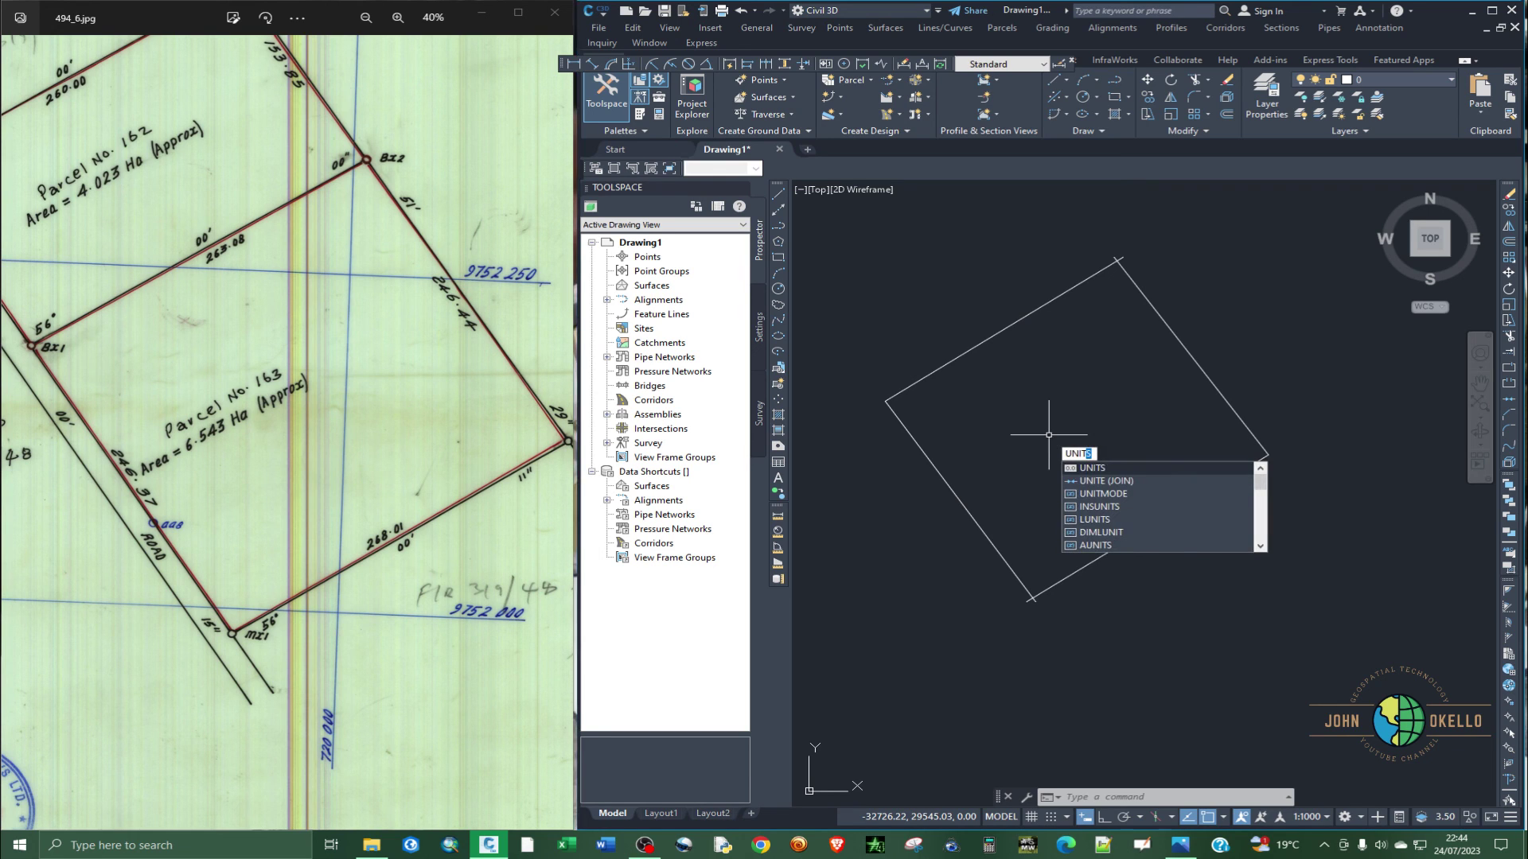
pyautogui.press('Escape')
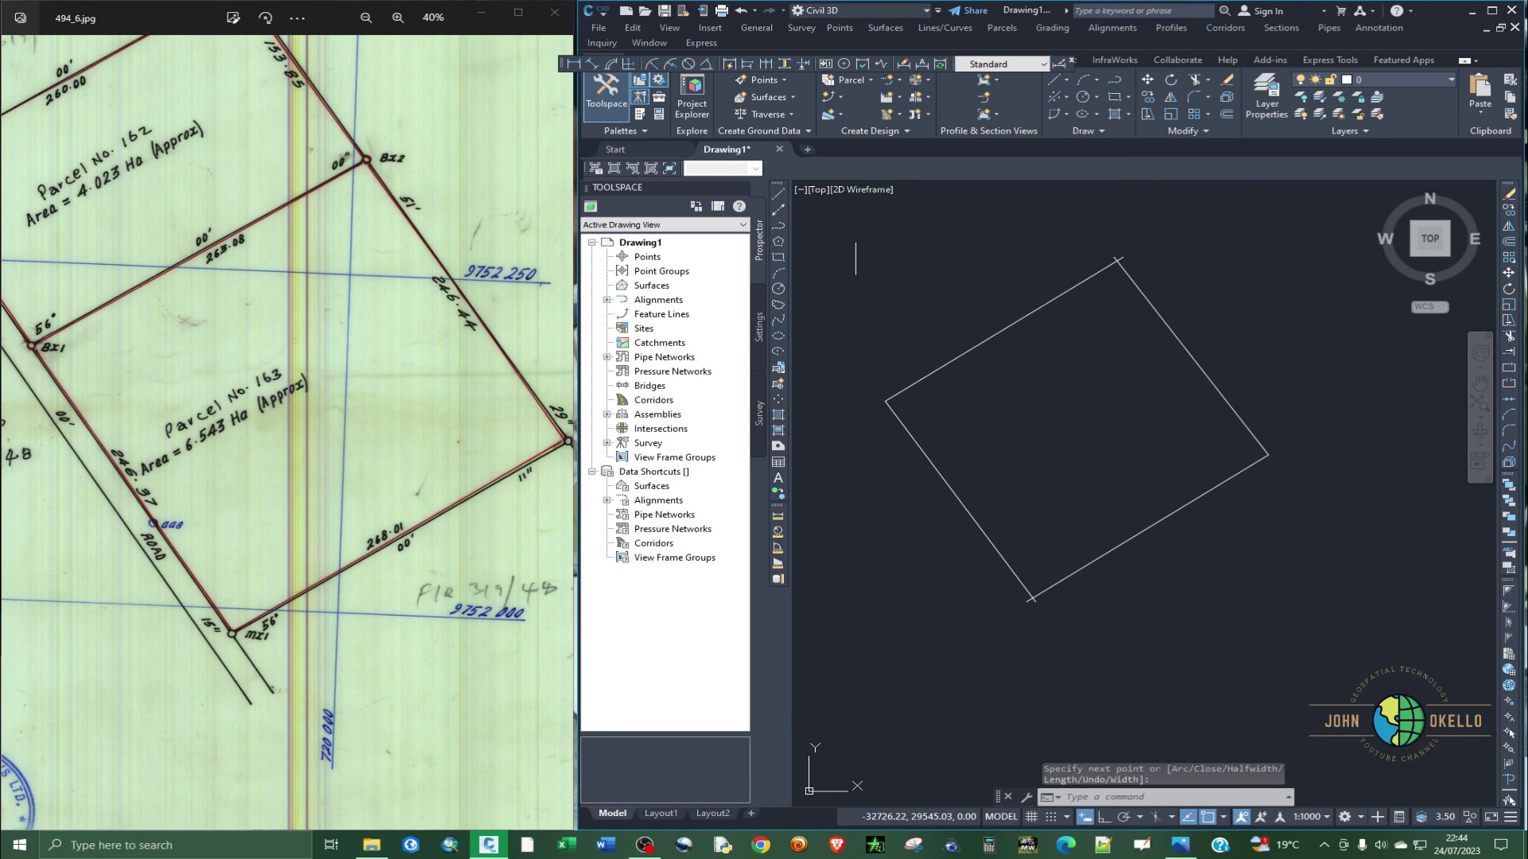
pyautogui.press('Escape')
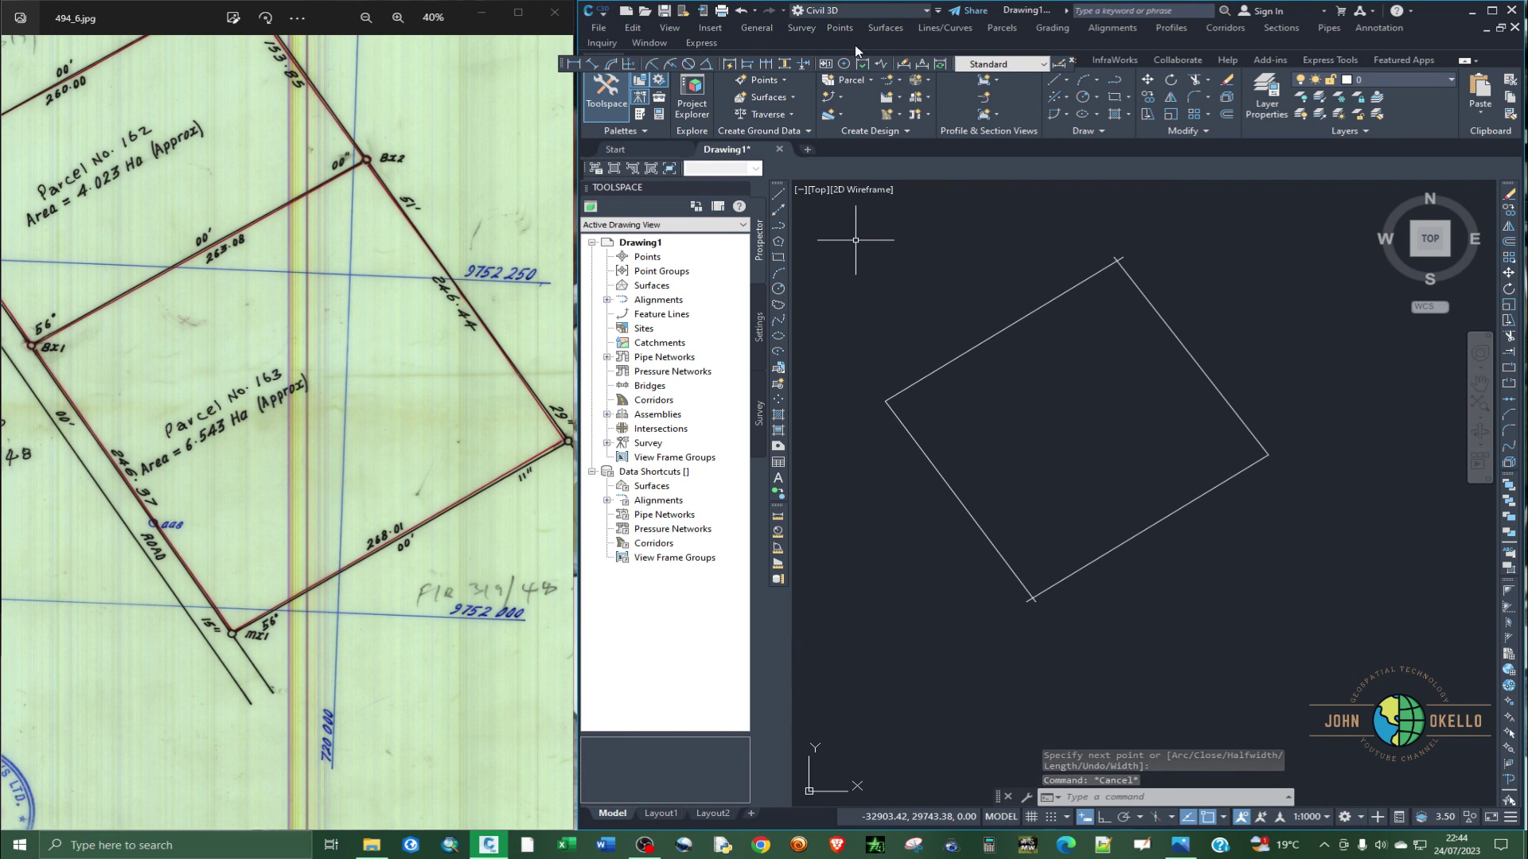